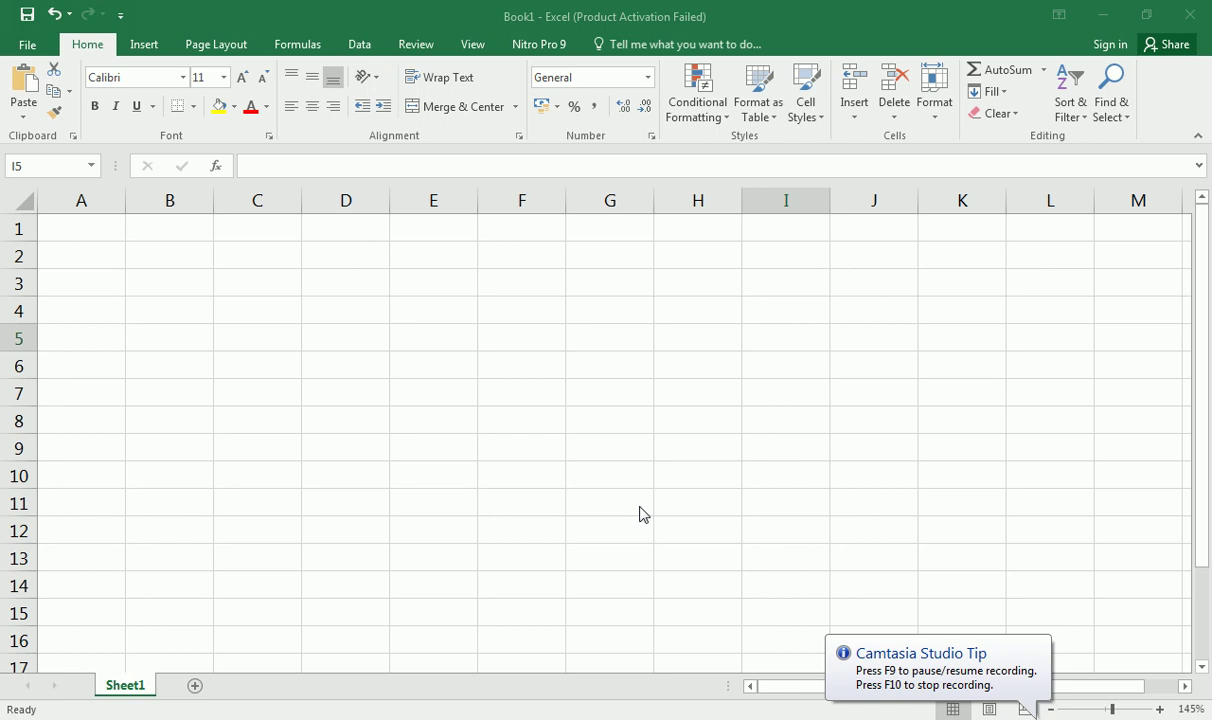
Write an on-screen note: 'kan membuat fungsi untuk mengkonversi bilangan'
{"action": "left_click", "coordinate": [983, 655]}
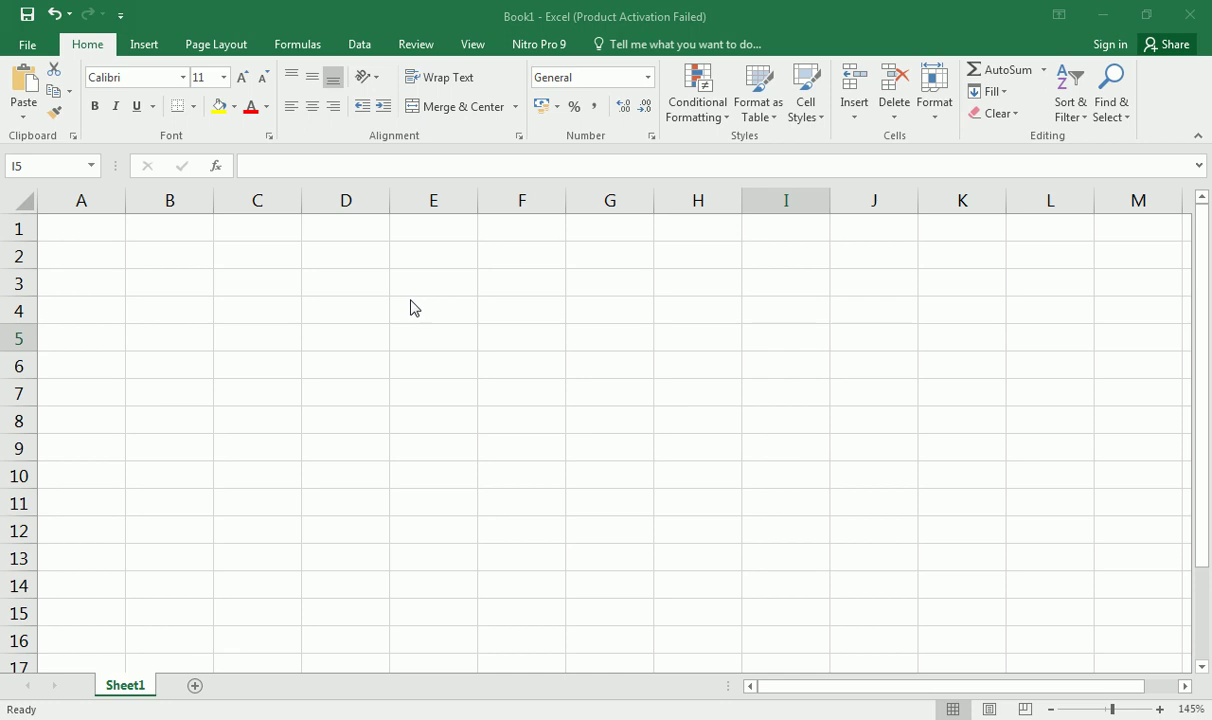
{"action": "left_click_drag", "start_coordinate": [351, 252], "coordinate": [351, 314]}
{"action": "type", "text": "ita"}
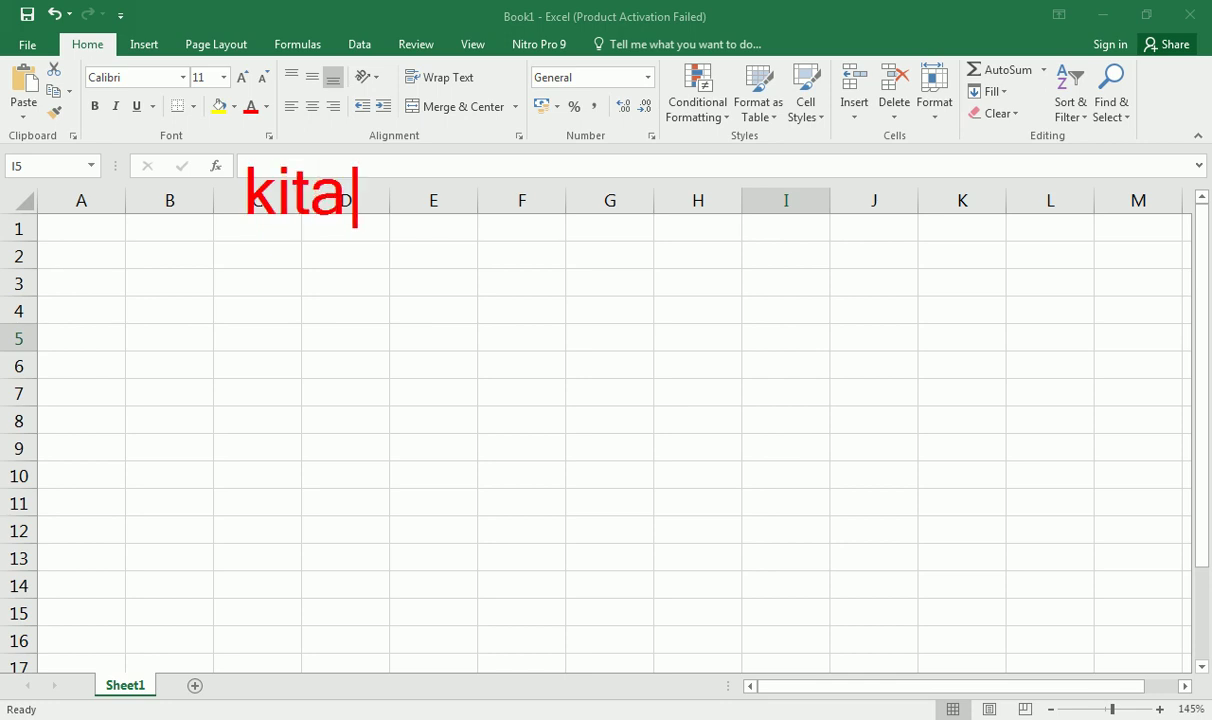
{"action": "type", "text": " aa"}
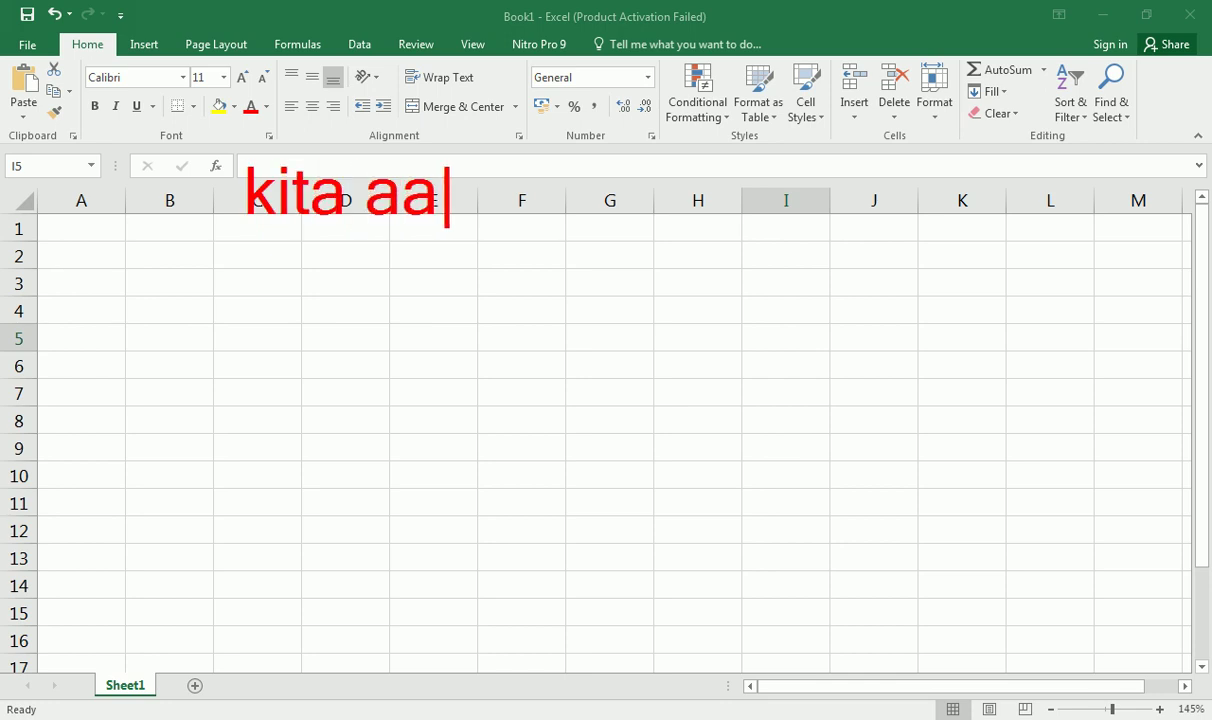
{"action": "key", "text": "BackSpace"}
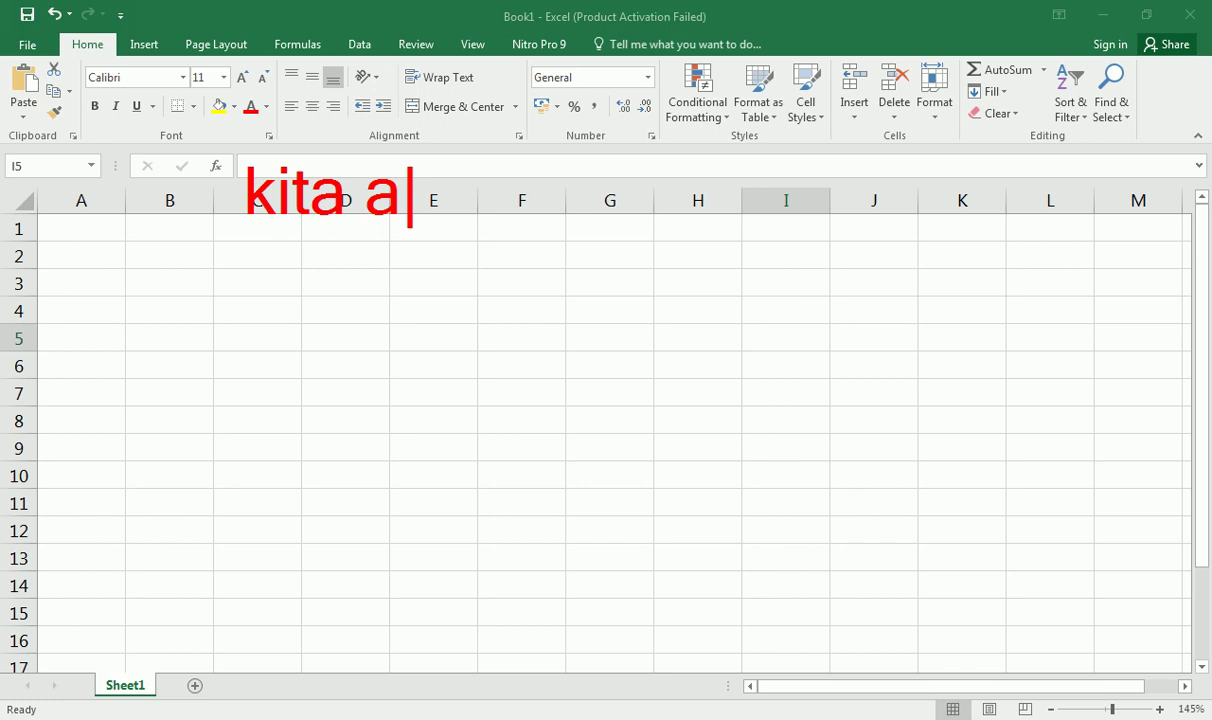
{"action": "type", "text": "kan me"}
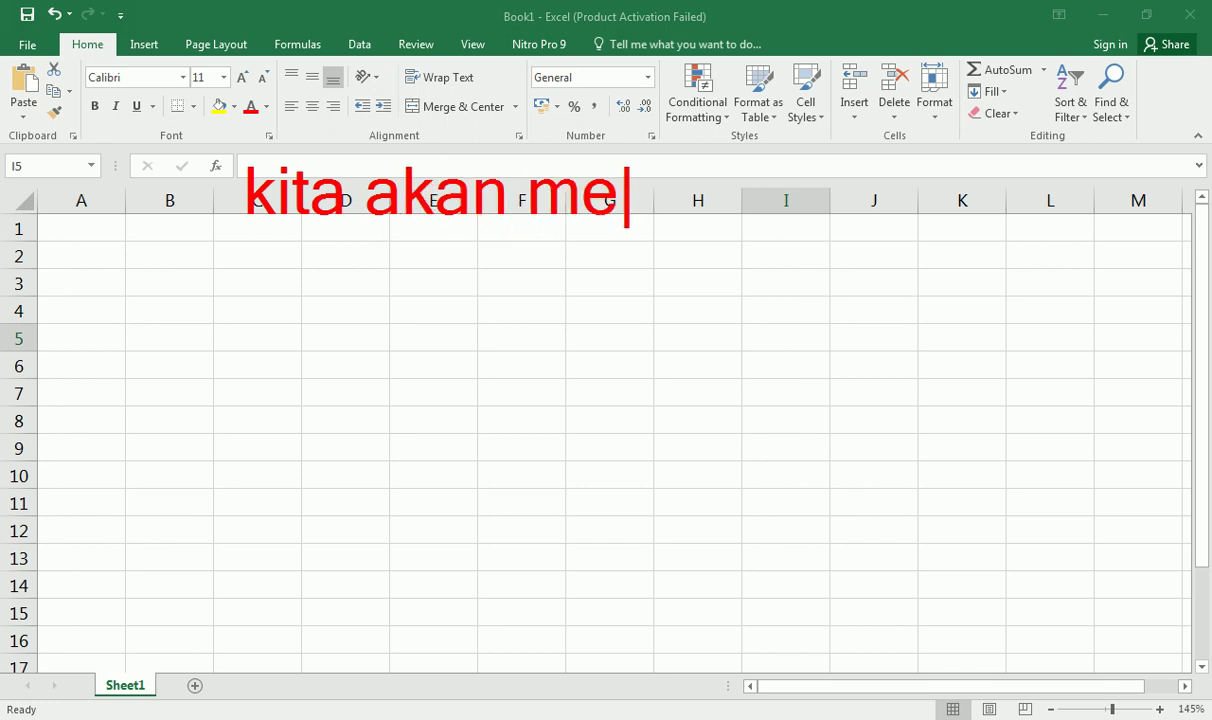
{"action": "type", "text": "mbuat"}
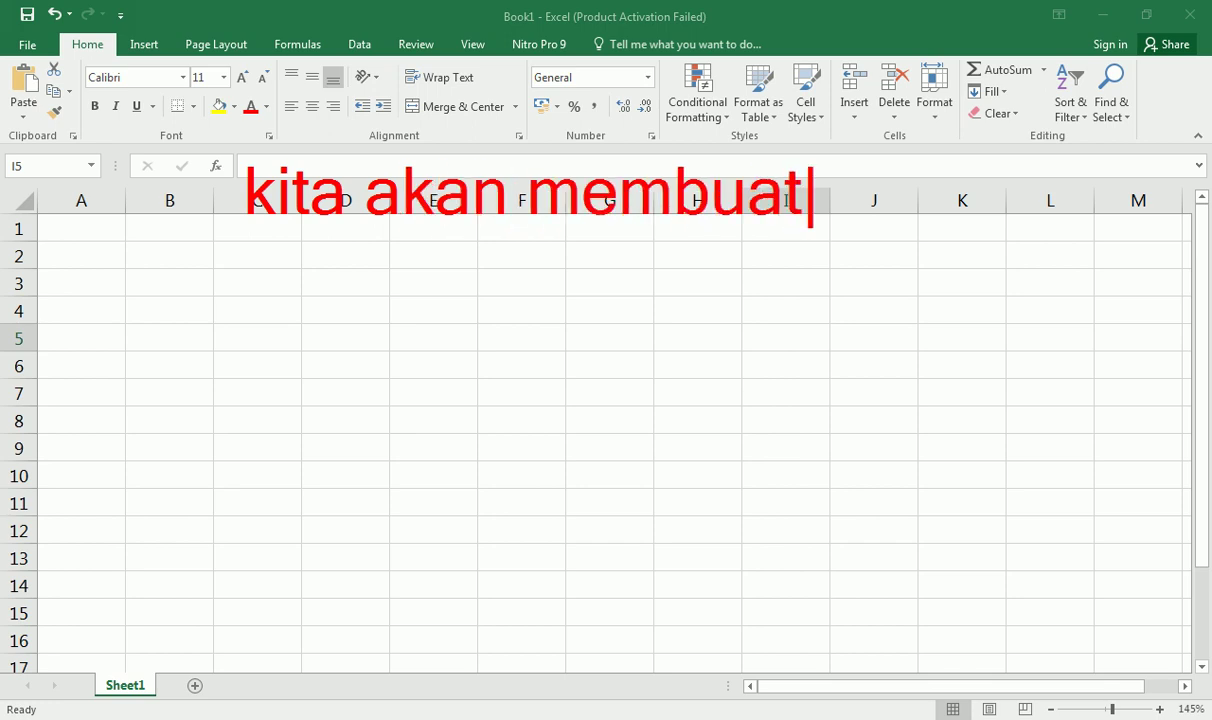
{"action": "type", "text": " fungsi"}
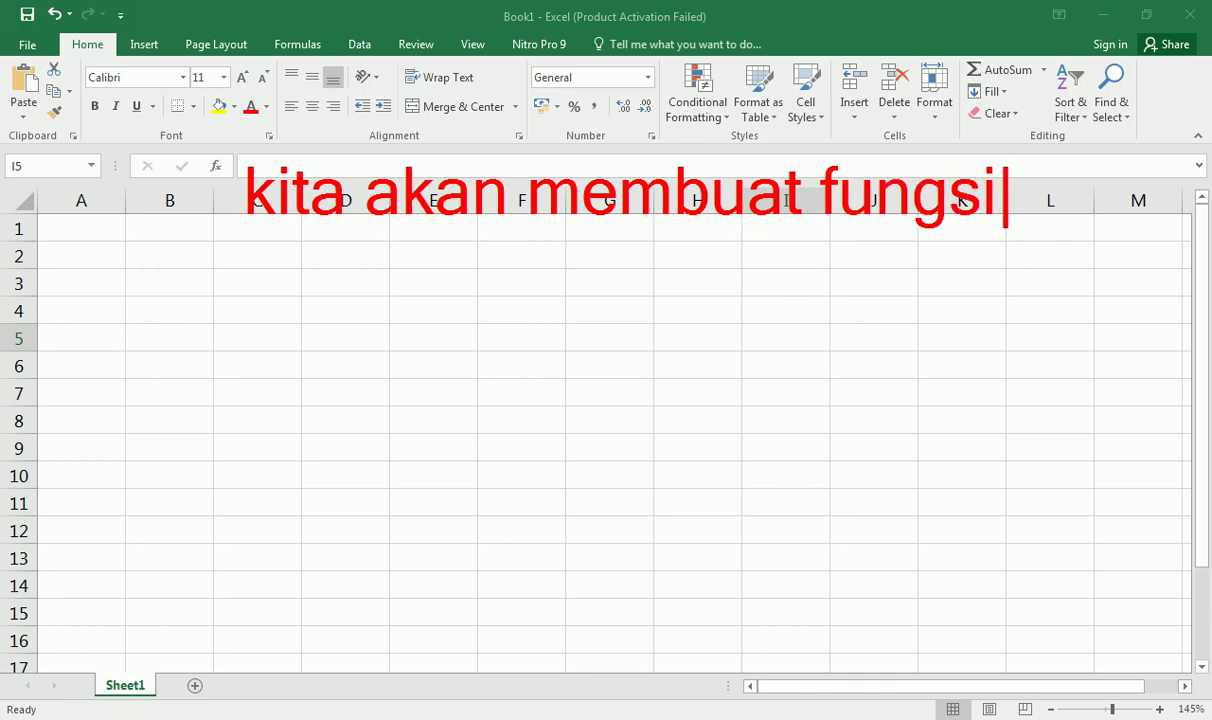
{"action": "key", "text": "Return"}
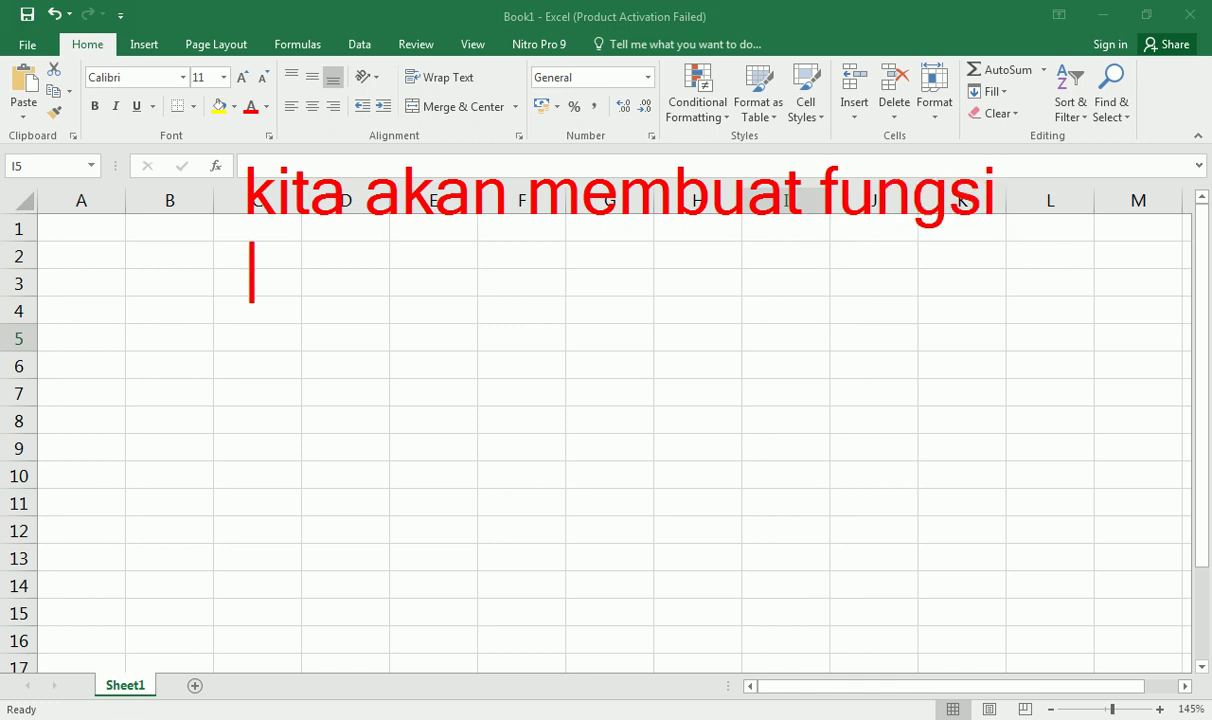
{"action": "type", "text": "untuk"}
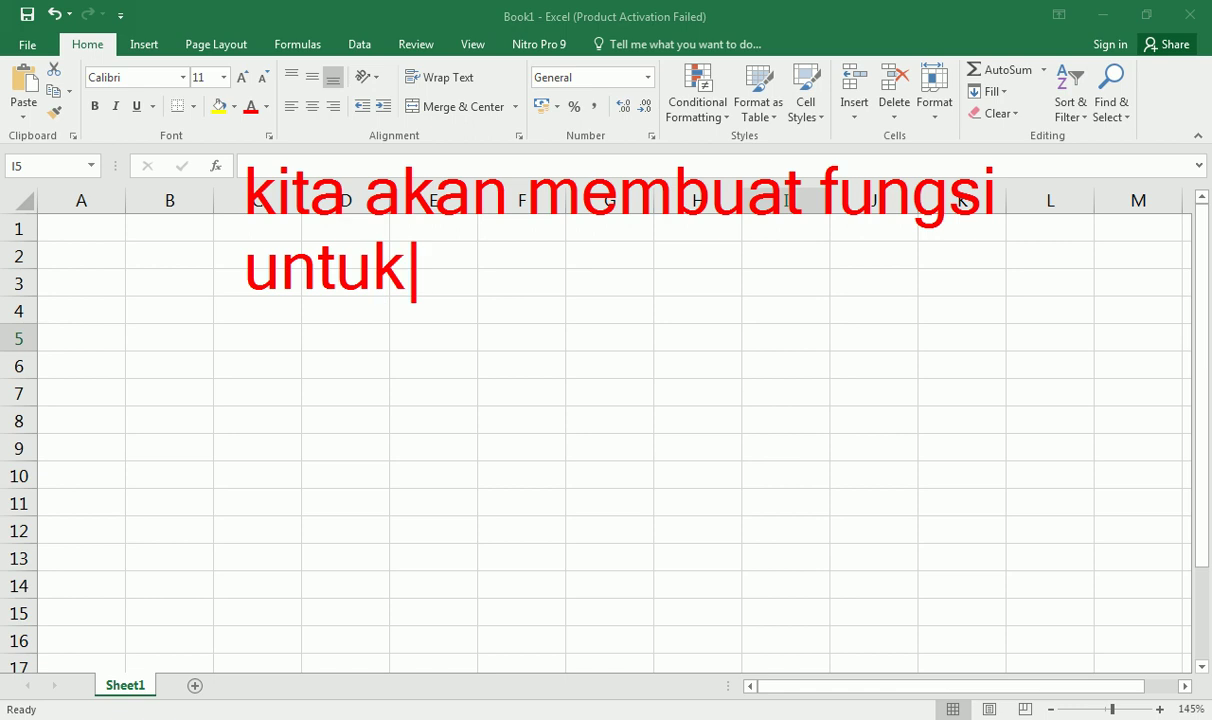
{"action": "type", "text": " men"}
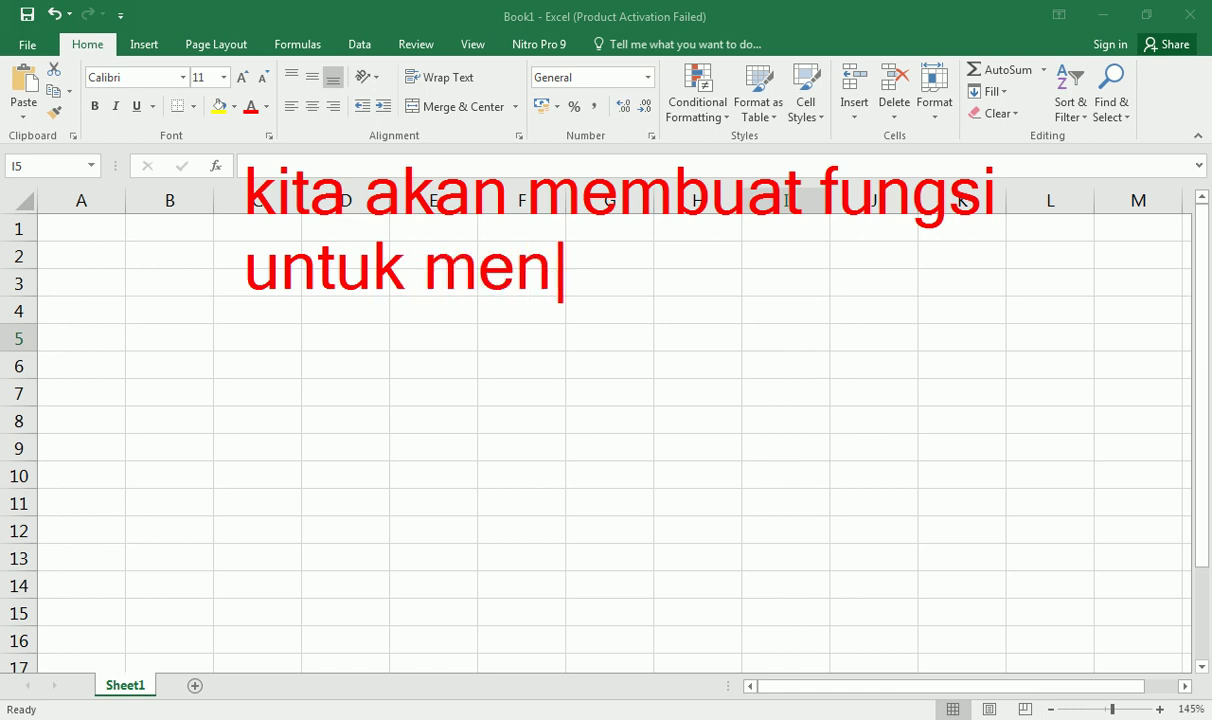
{"action": "type", "text": "gkonversi "}
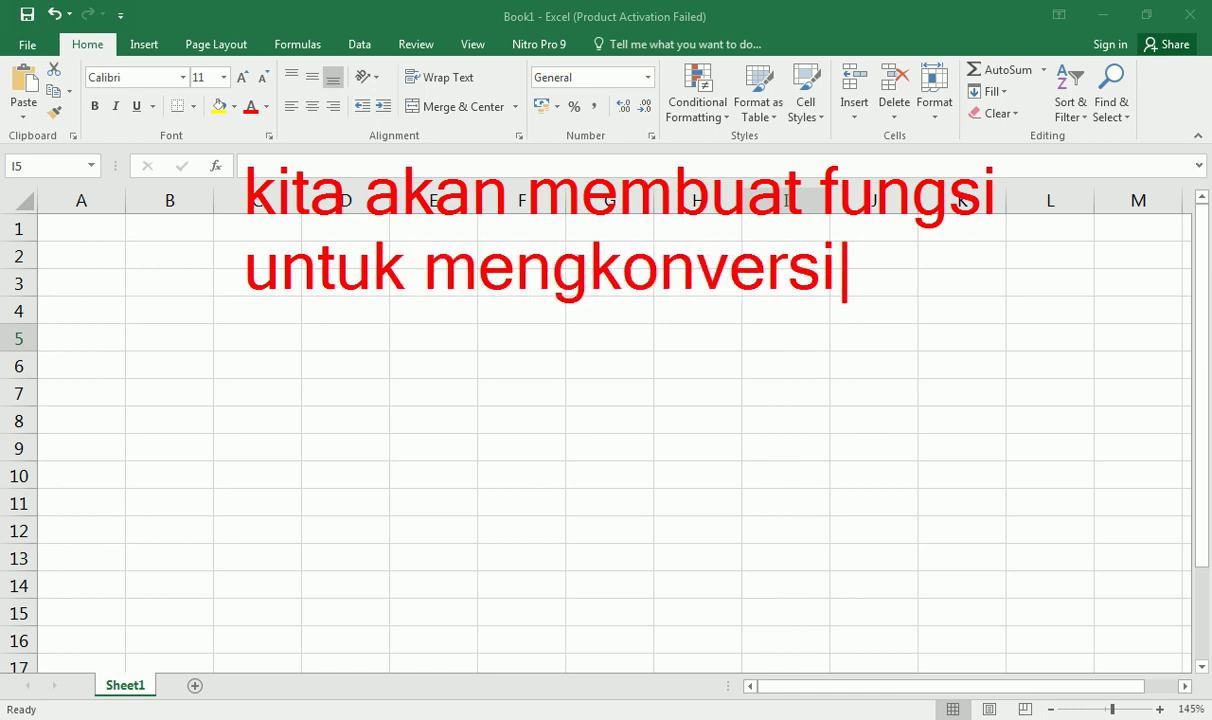
{"action": "type", "text": "bilangn"}
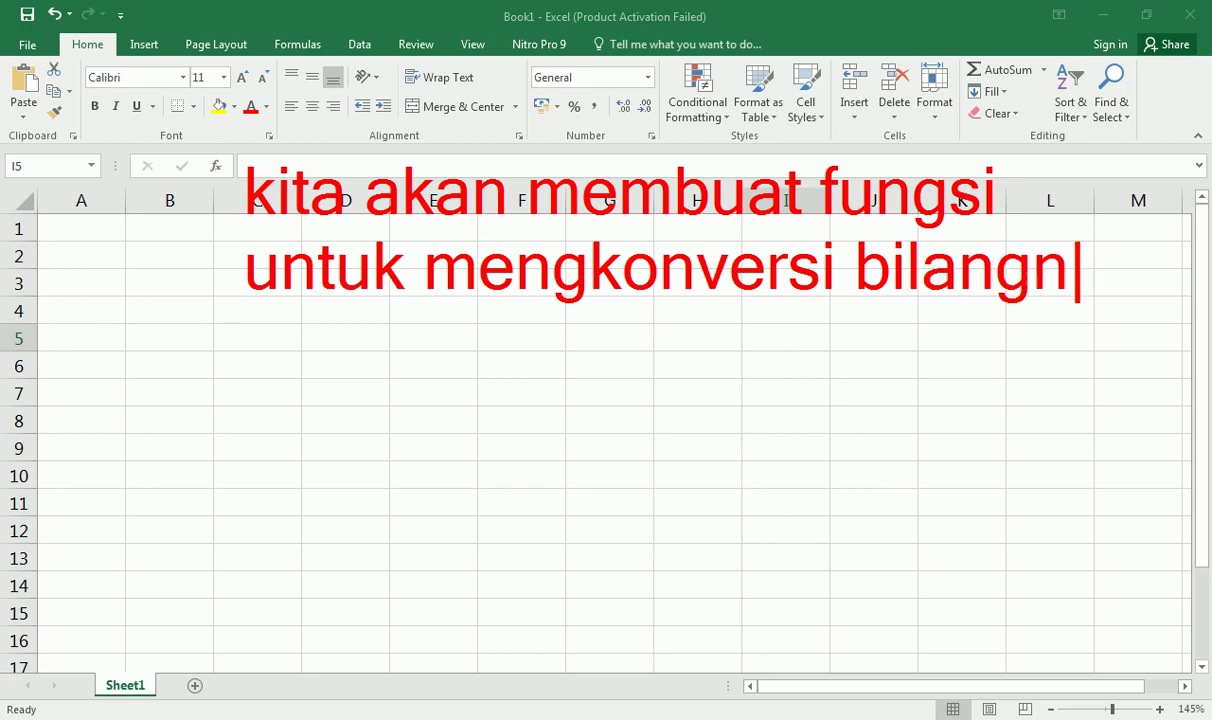
{"action": "type", "text": "a"}
{"action": "key", "text": "BackSpace"}
{"action": "key", "text": "BackSpace"}
{"action": "type", "text": "an"}
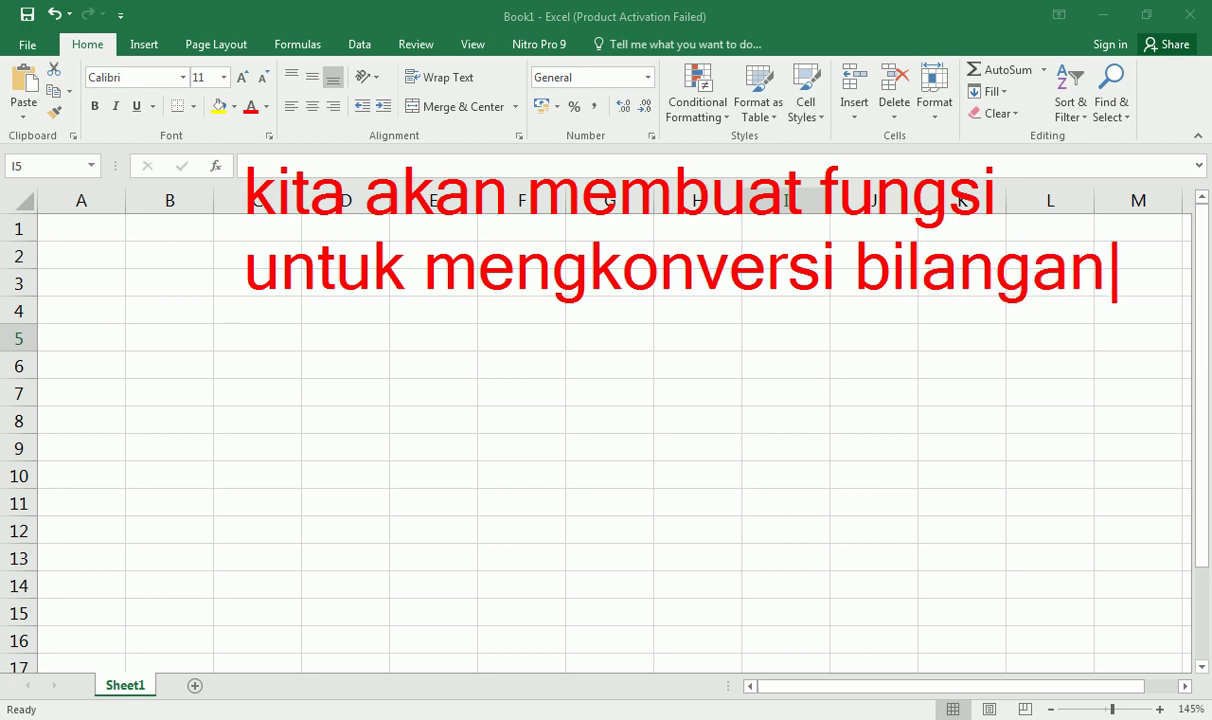
{"action": "key", "text": "Return"}
{"action": "key", "text": "Escape"}
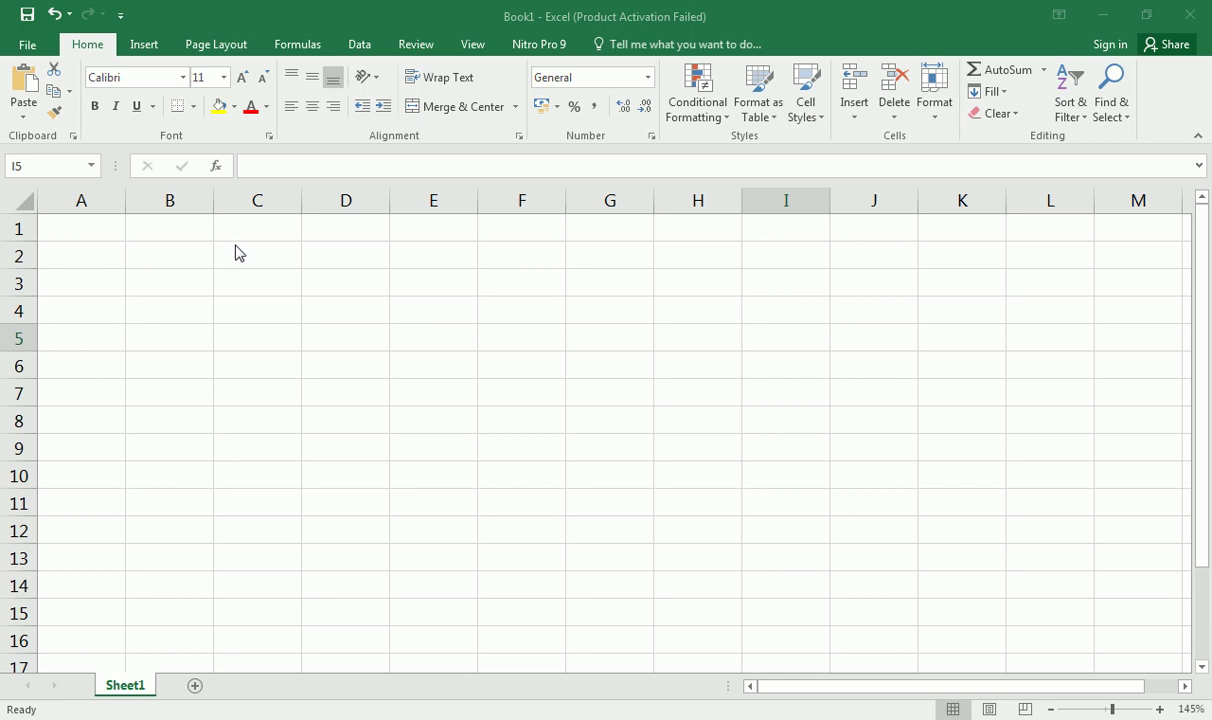
Add the note 'pertama kita ketik angka terlebih dahulu' to the screen
{"action": "key", "text": "ctrl+2"}
{"action": "type", "text": "tperta"}
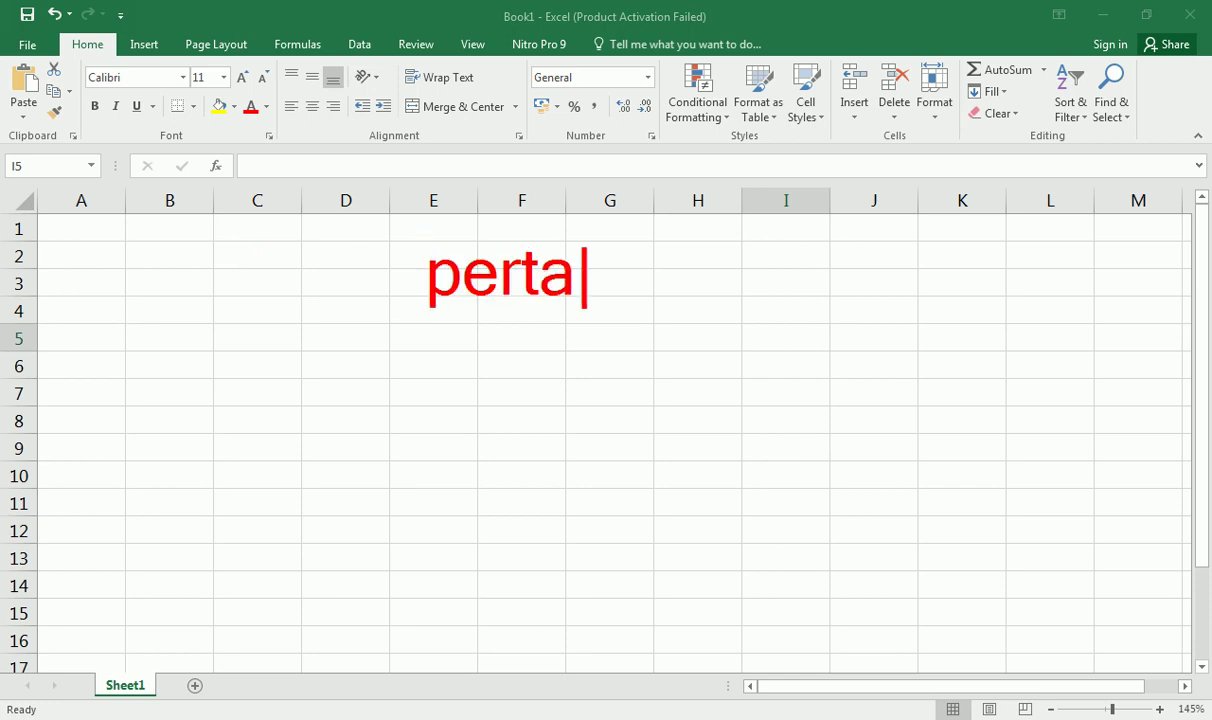
{"action": "type", "text": "ma kita "}
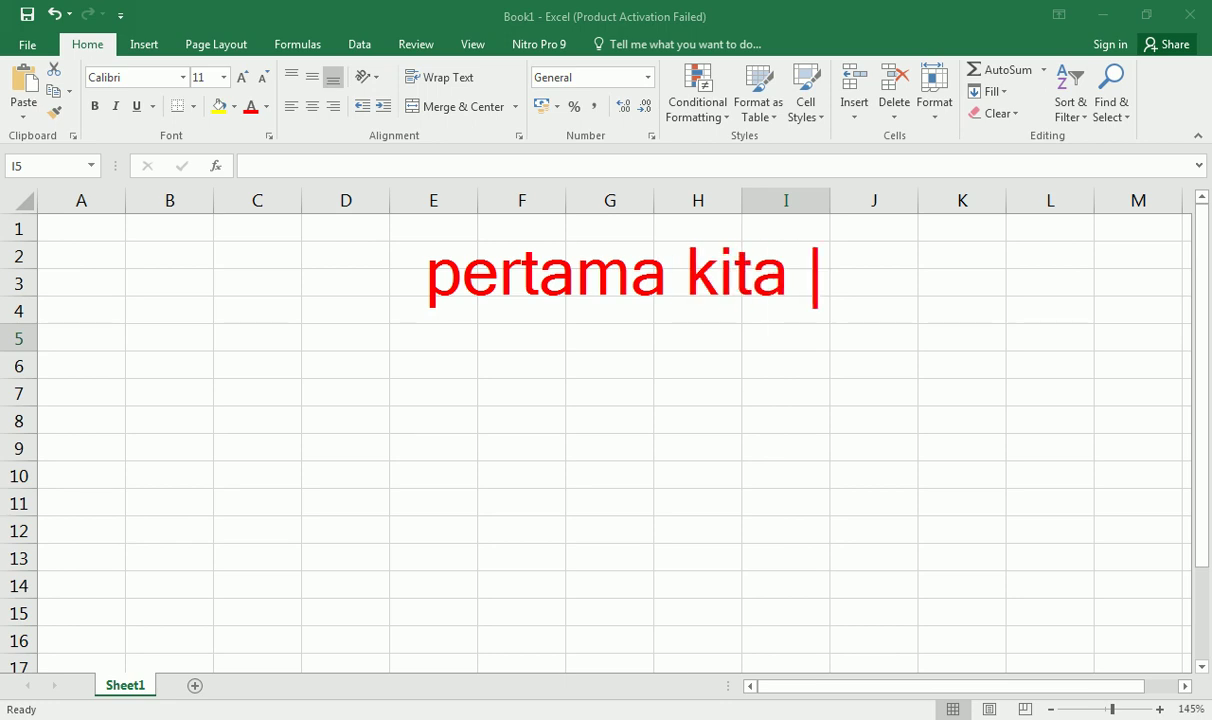
{"action": "type", "text": "ketik"}
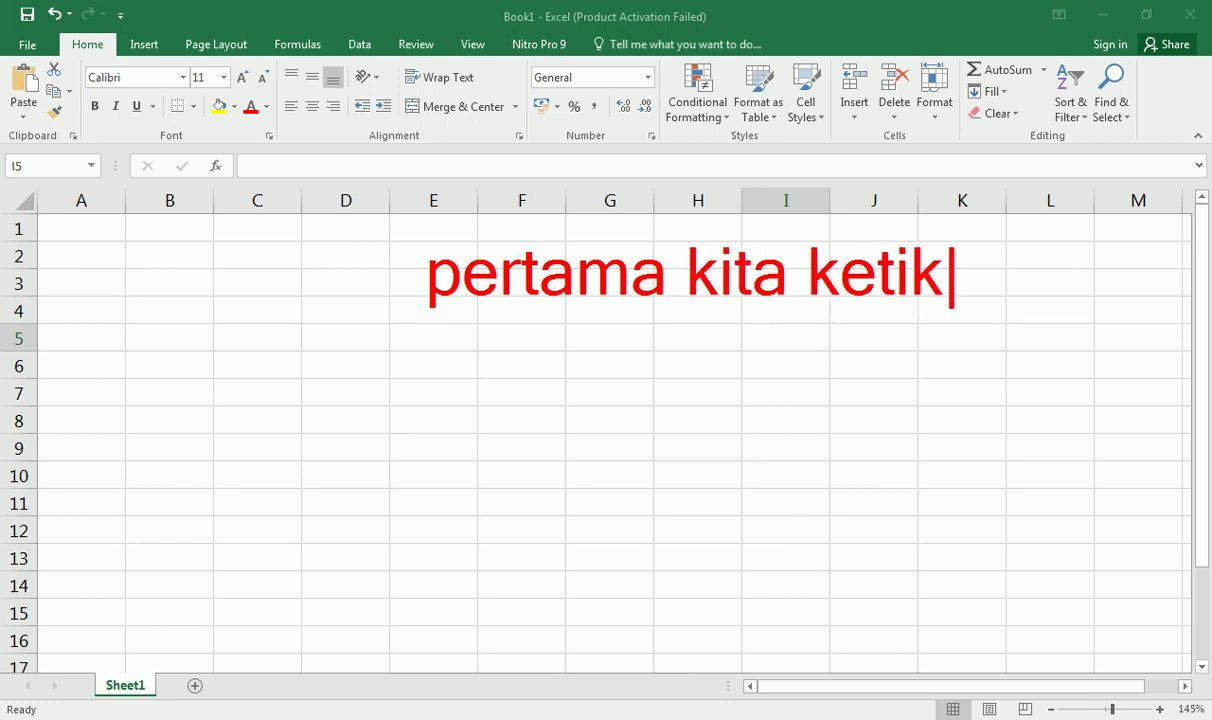
{"action": "type", "text": " ang"}
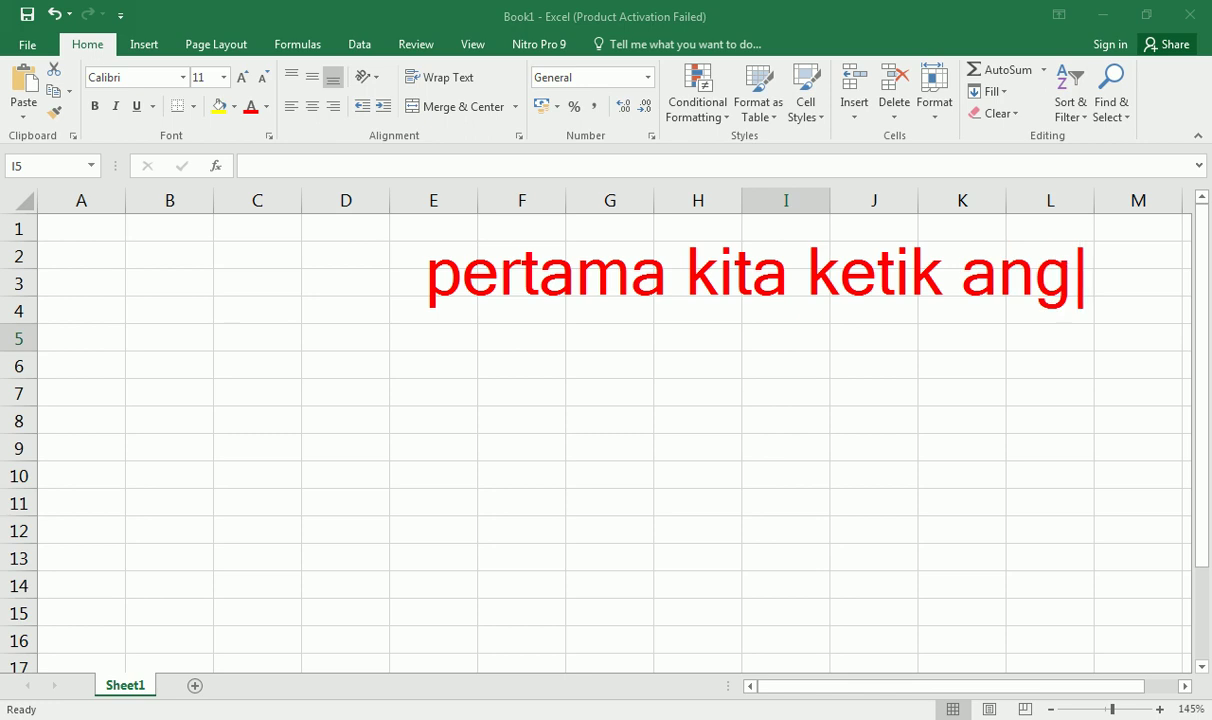
{"action": "type", "text": "ka"}
{"action": "key", "text": "Return"}
{"action": "type", "text": "ter"}
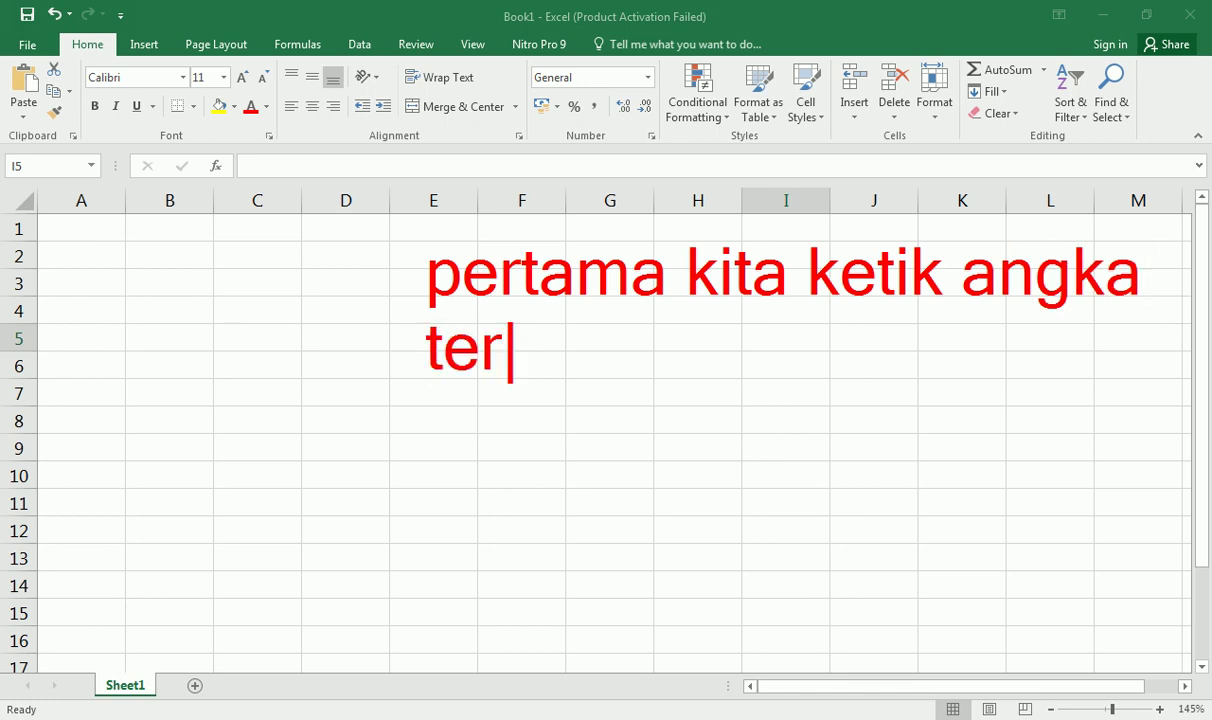
{"action": "type", "text": "lebih dahu"}
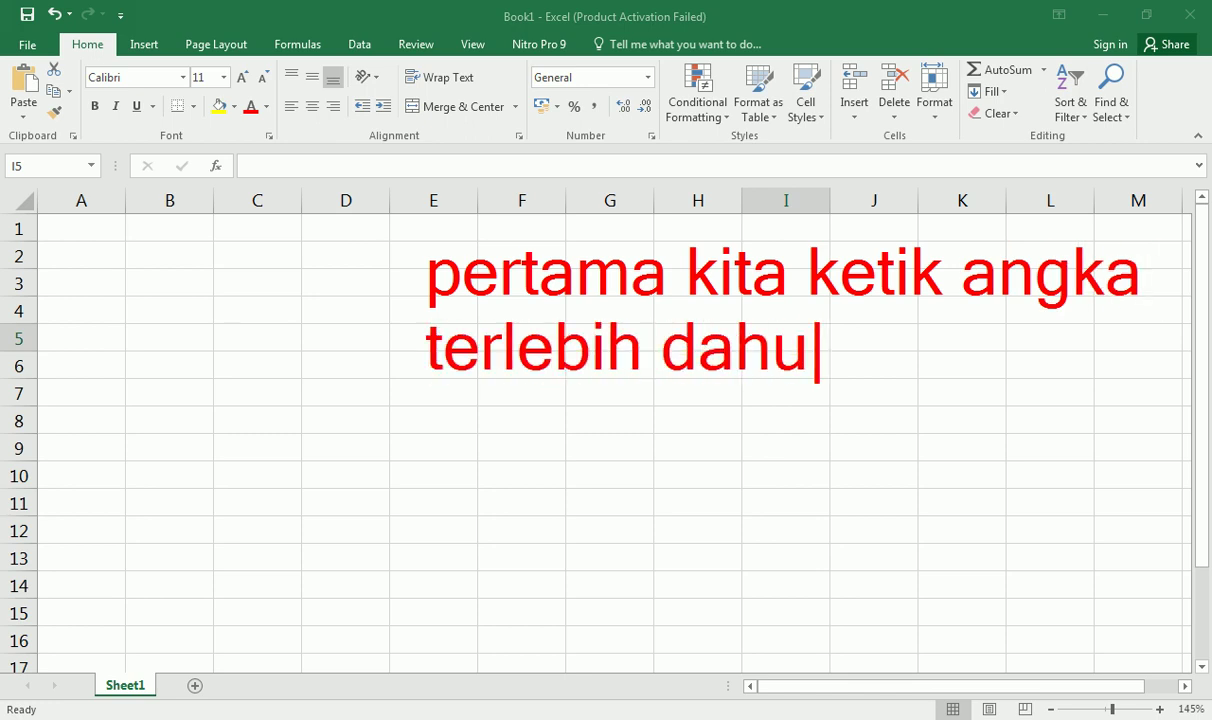
{"action": "type", "text": "lu"}
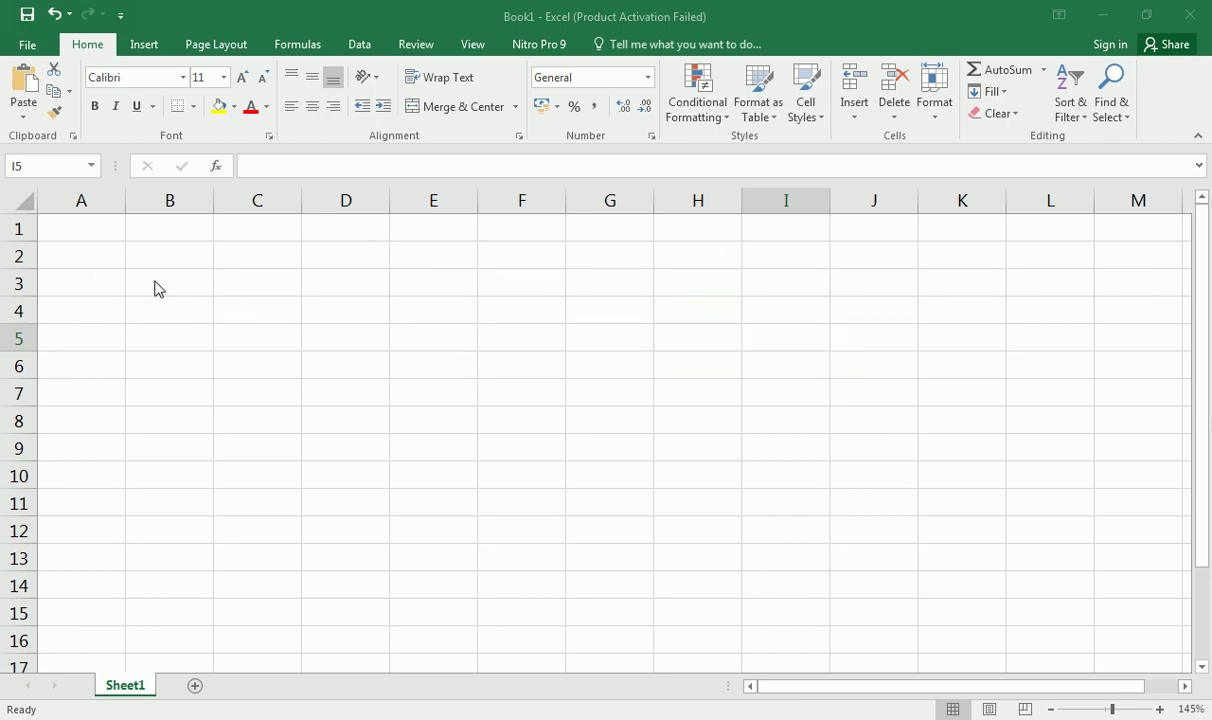
Enter the heading 'Angka' in cell B2
{"action": "left_click", "coordinate": [117, 257]}
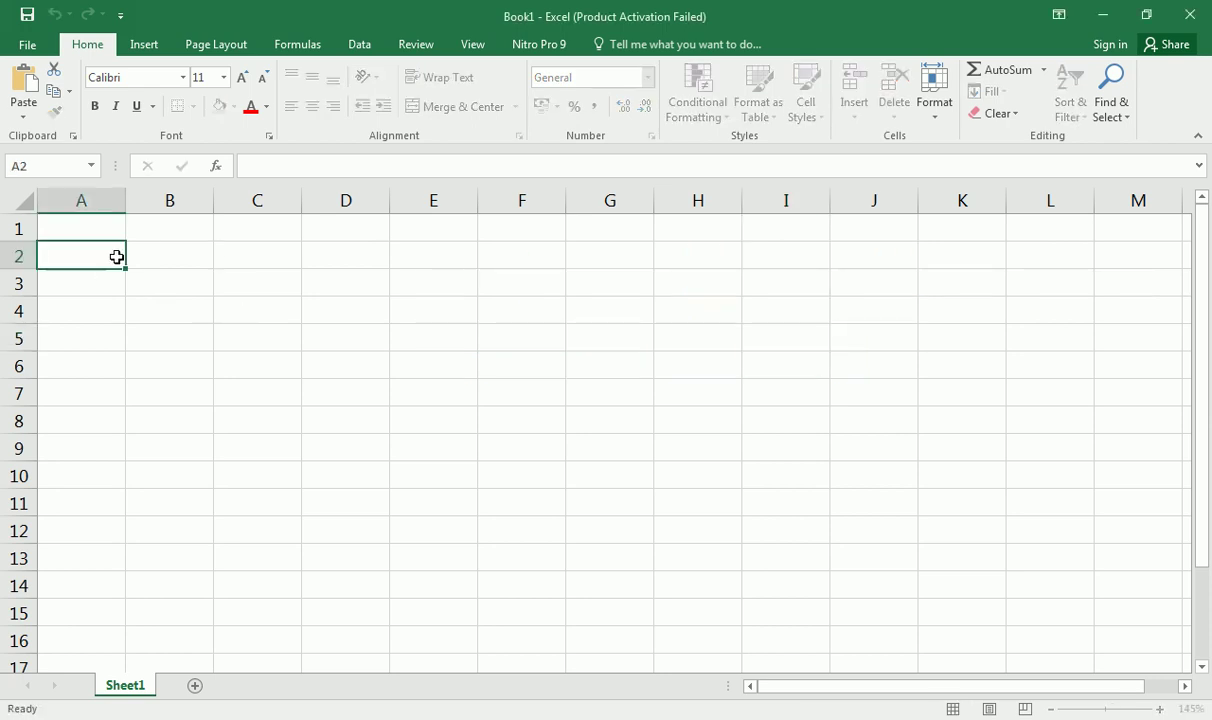
{"action": "left_click", "coordinate": [158, 255]}
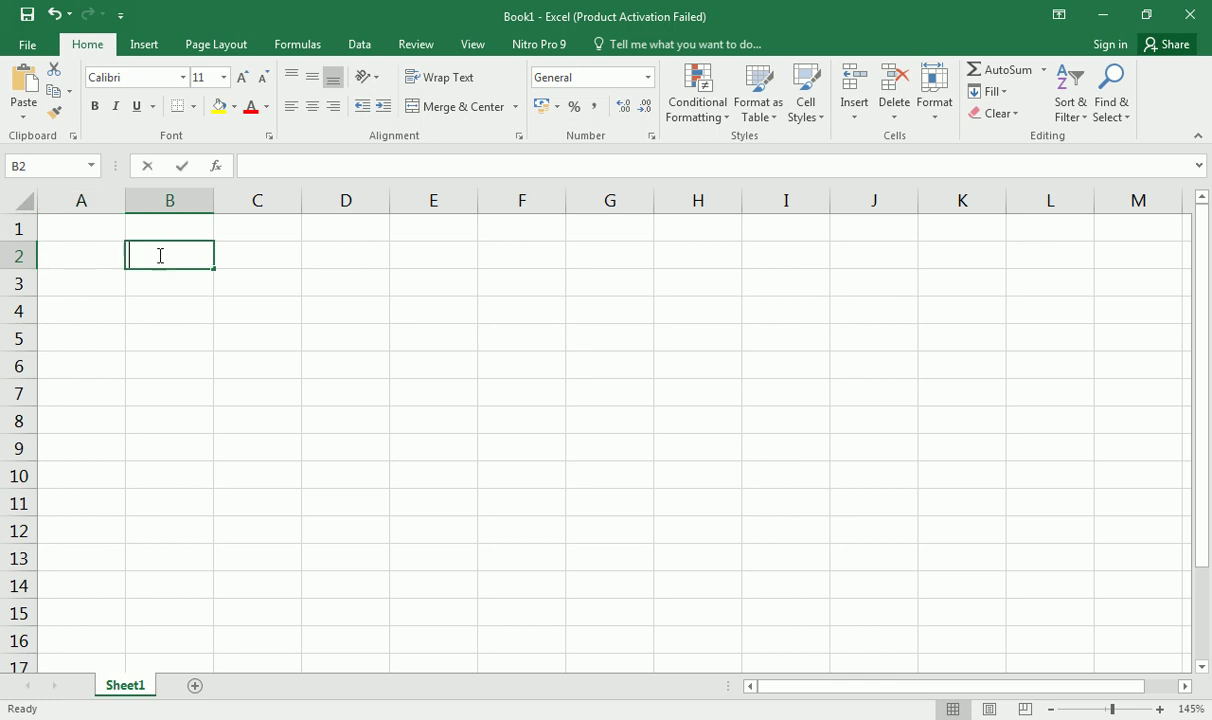
{"action": "type", "text": "Angka"}
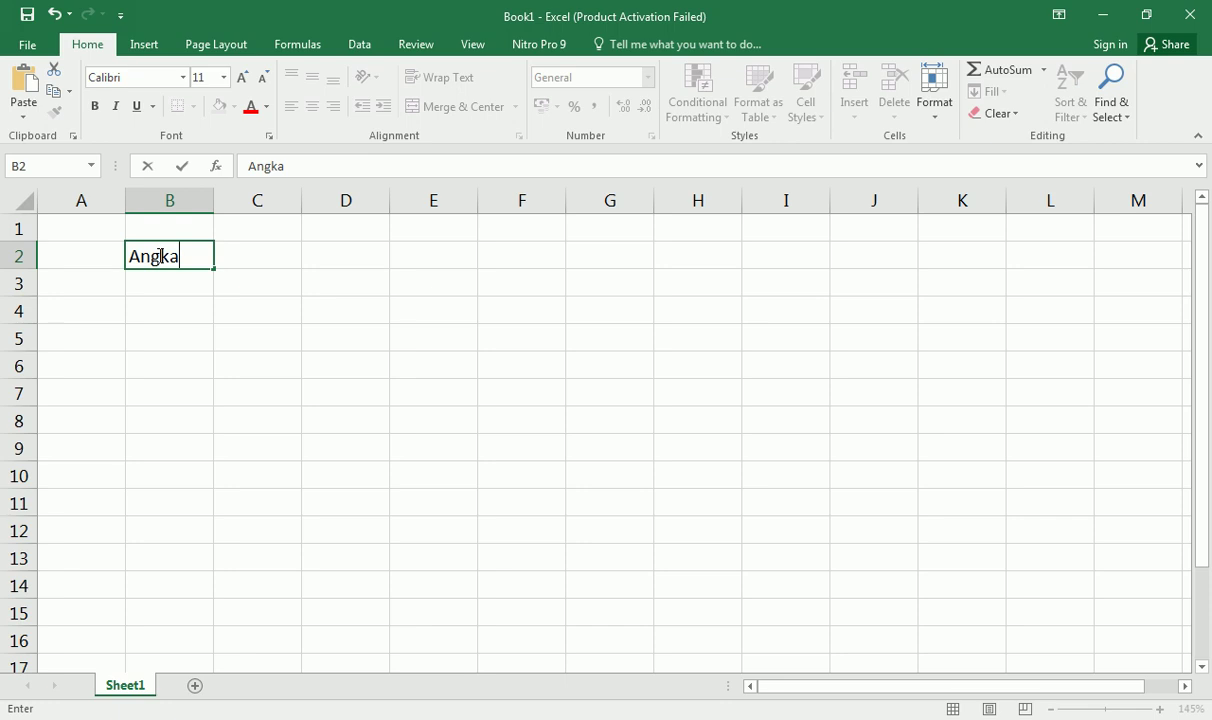
{"action": "key", "text": "Return"}
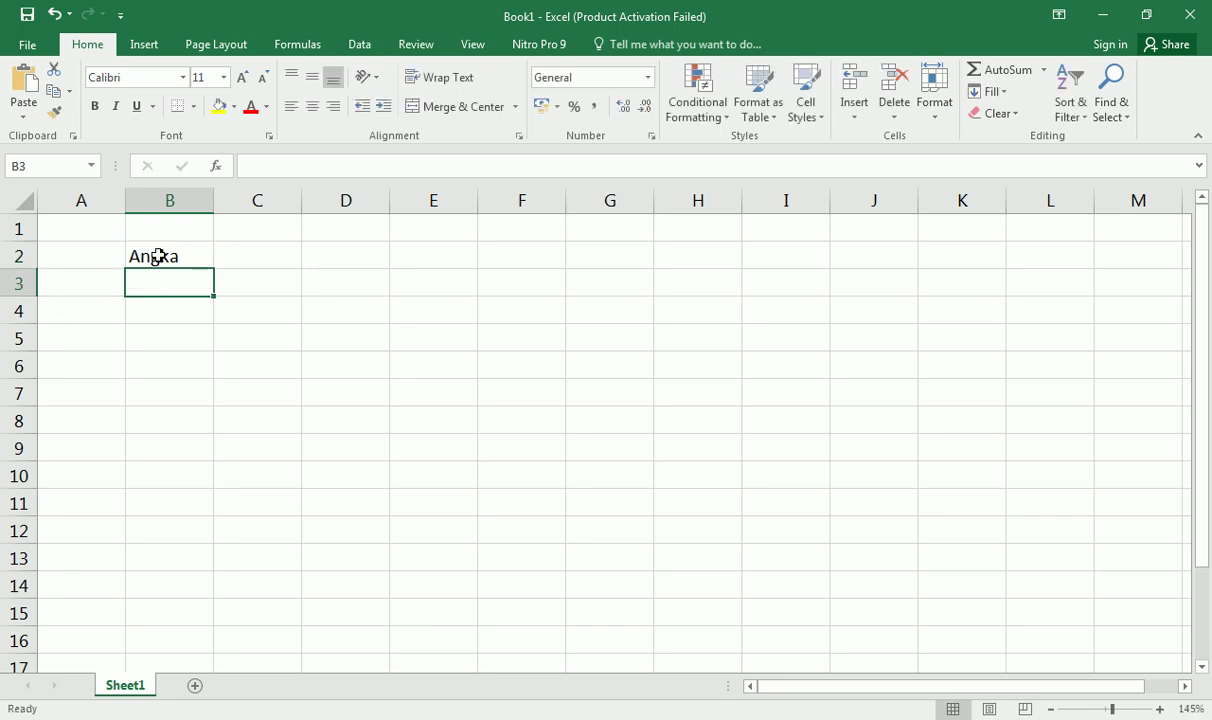
Enter the numbers 1 through 8 in B3:B10
{"action": "type", "text": "1"}
{"action": "key", "text": "Return"}
{"action": "type", "text": "2"}
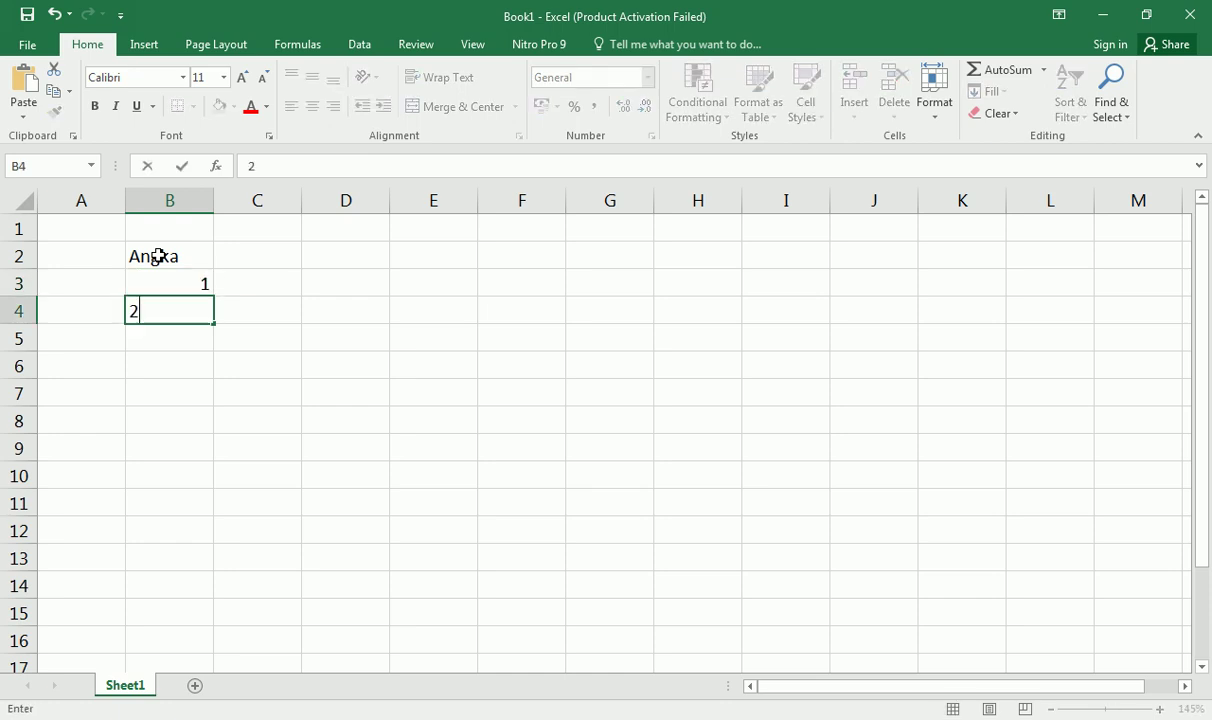
{"action": "key", "text": "Return"}
{"action": "type", "text": "3"}
{"action": "key", "text": "Return"}
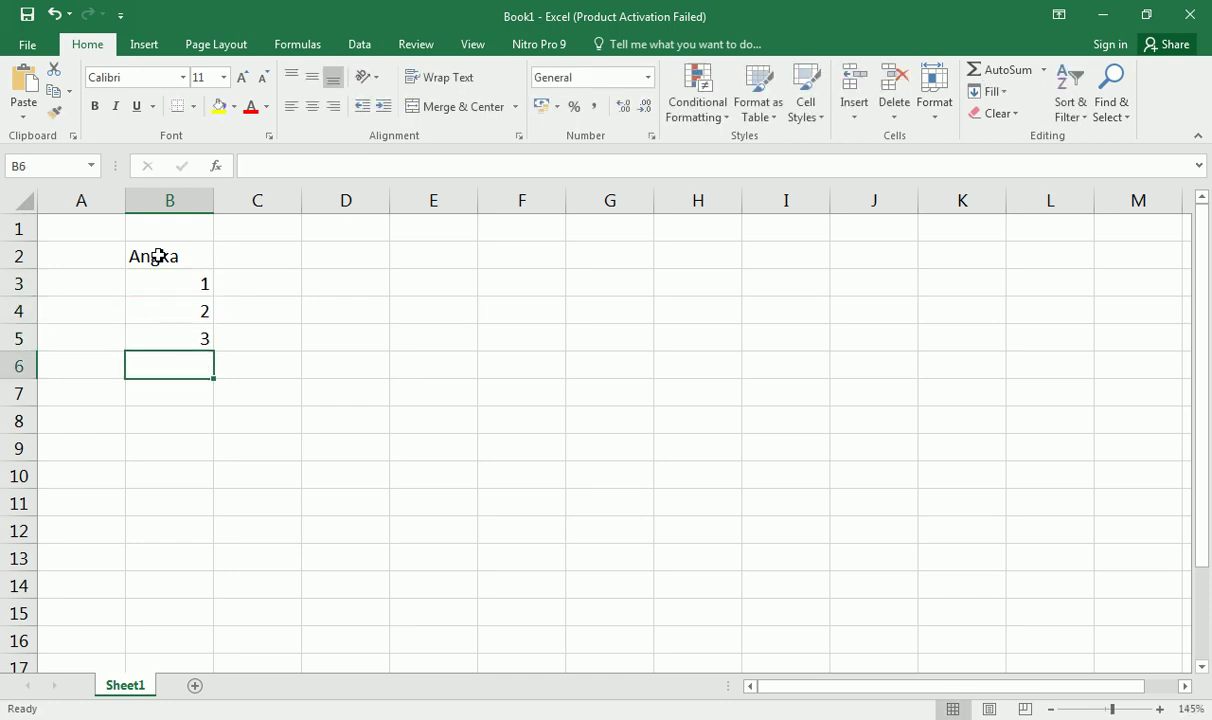
{"action": "type", "text": "4"}
{"action": "key", "text": "Return"}
{"action": "type", "text": "5"}
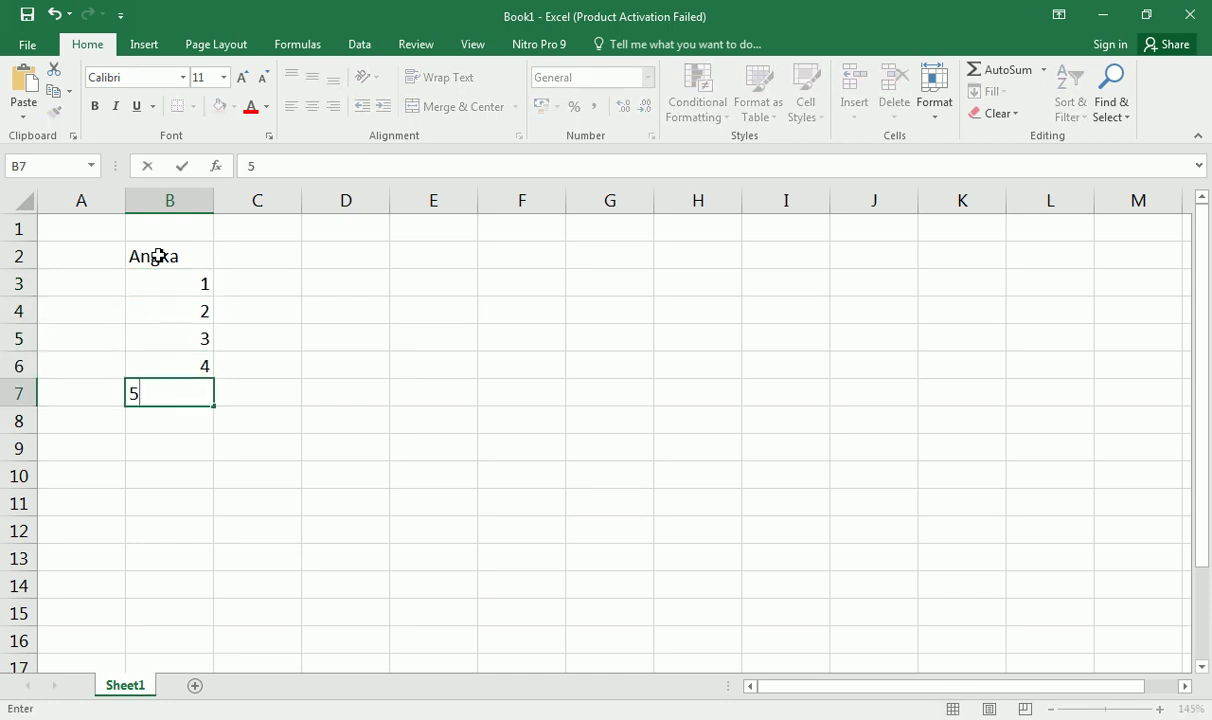
{"action": "key", "text": "Return"}
{"action": "type", "text": "6"}
{"action": "key", "text": "Return"}
{"action": "type", "text": "7"}
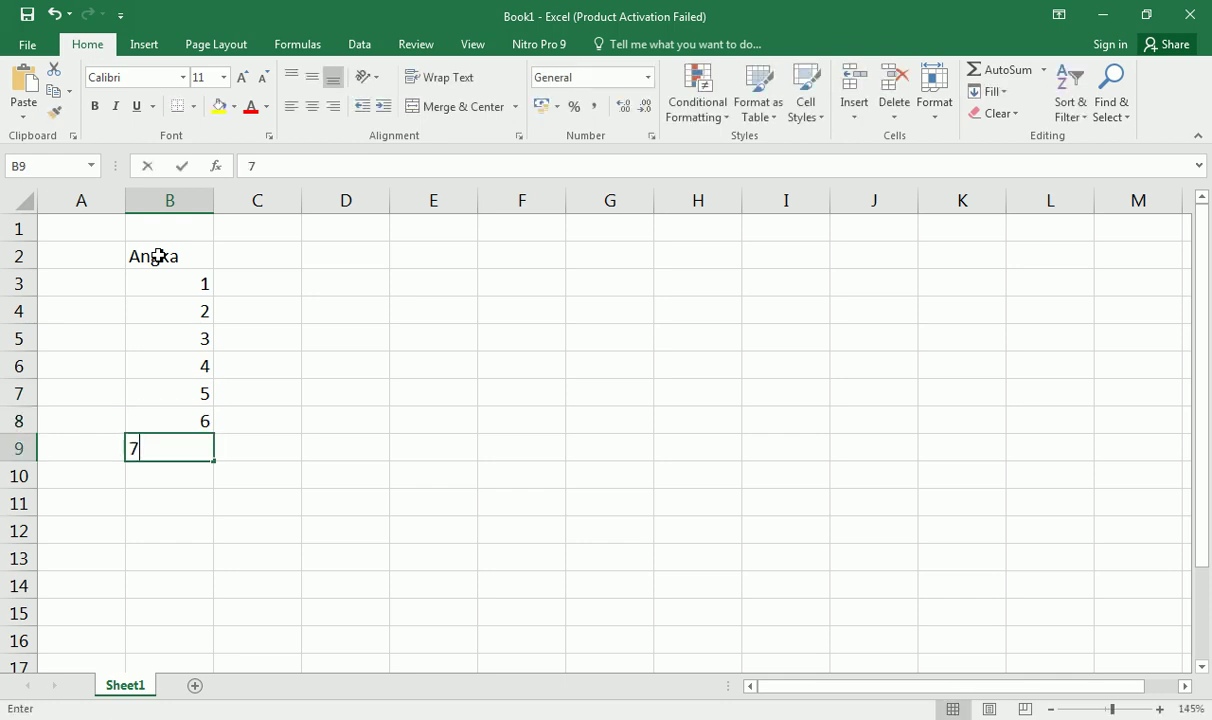
{"action": "key", "text": "Return"}
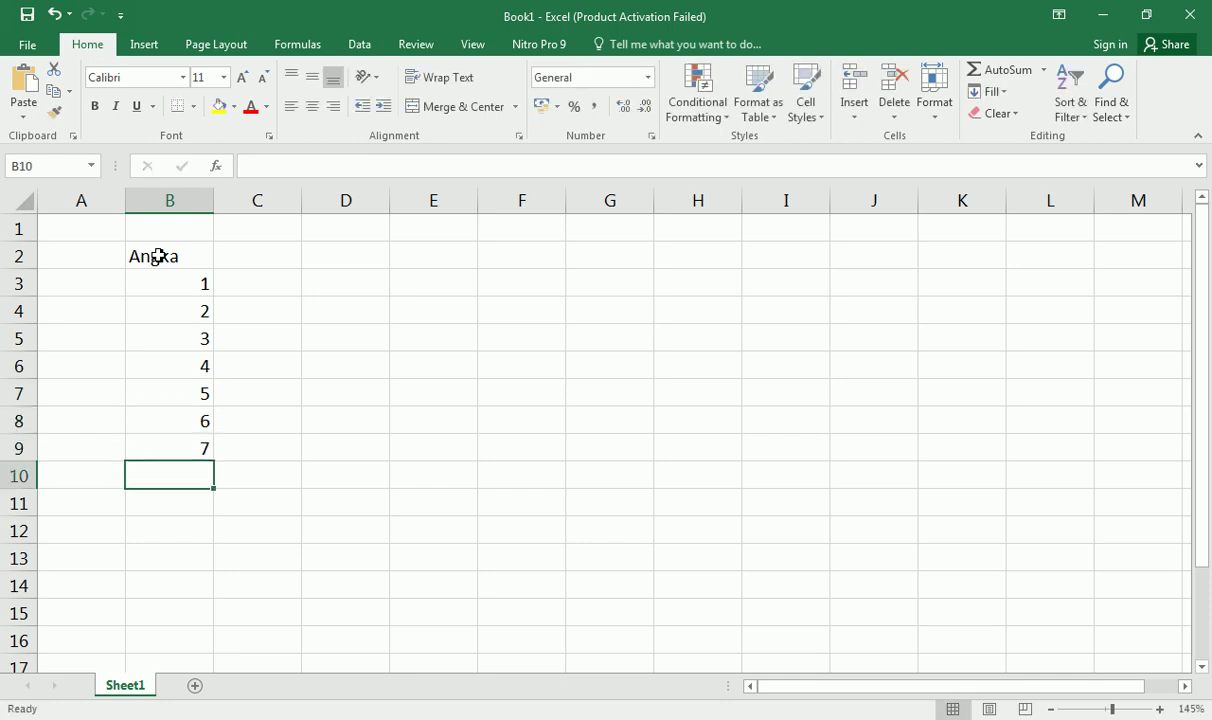
{"action": "type", "text": "8"}
{"action": "key", "text": "Return"}
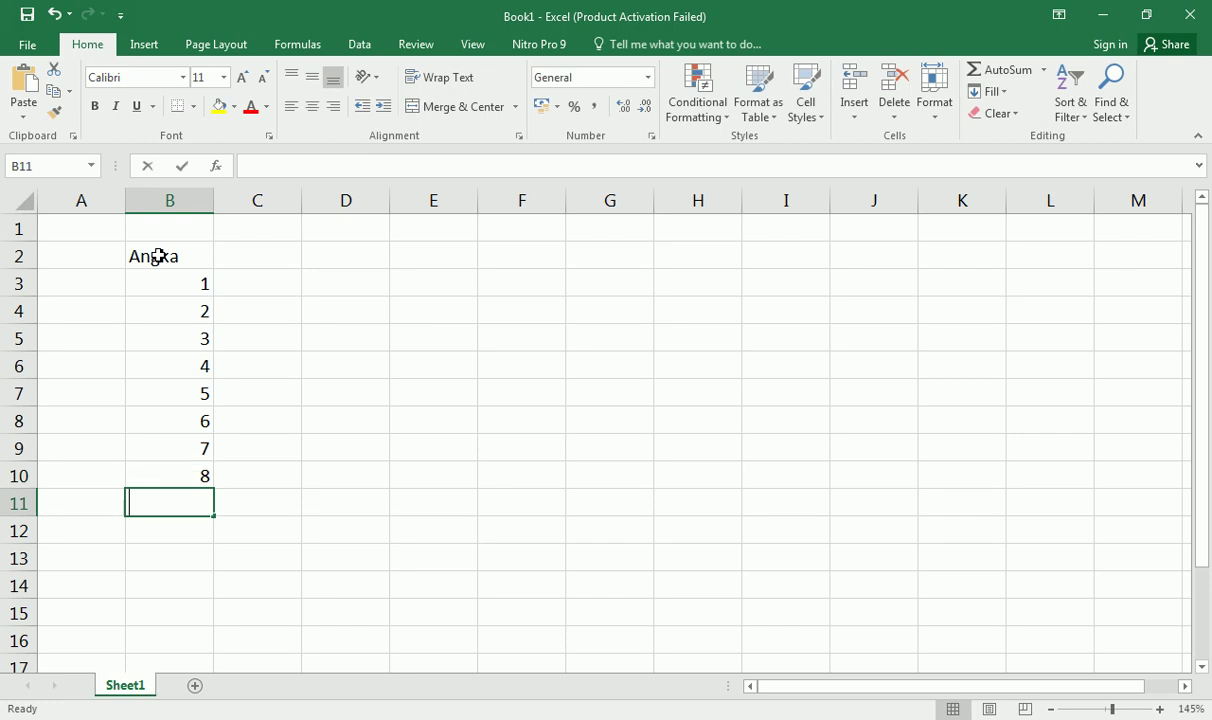
Continue with the numbers 9 through 15 in B11:B17
{"action": "type", "text": "9"}
{"action": "key", "text": "Return"}
{"action": "type", "text": "10"}
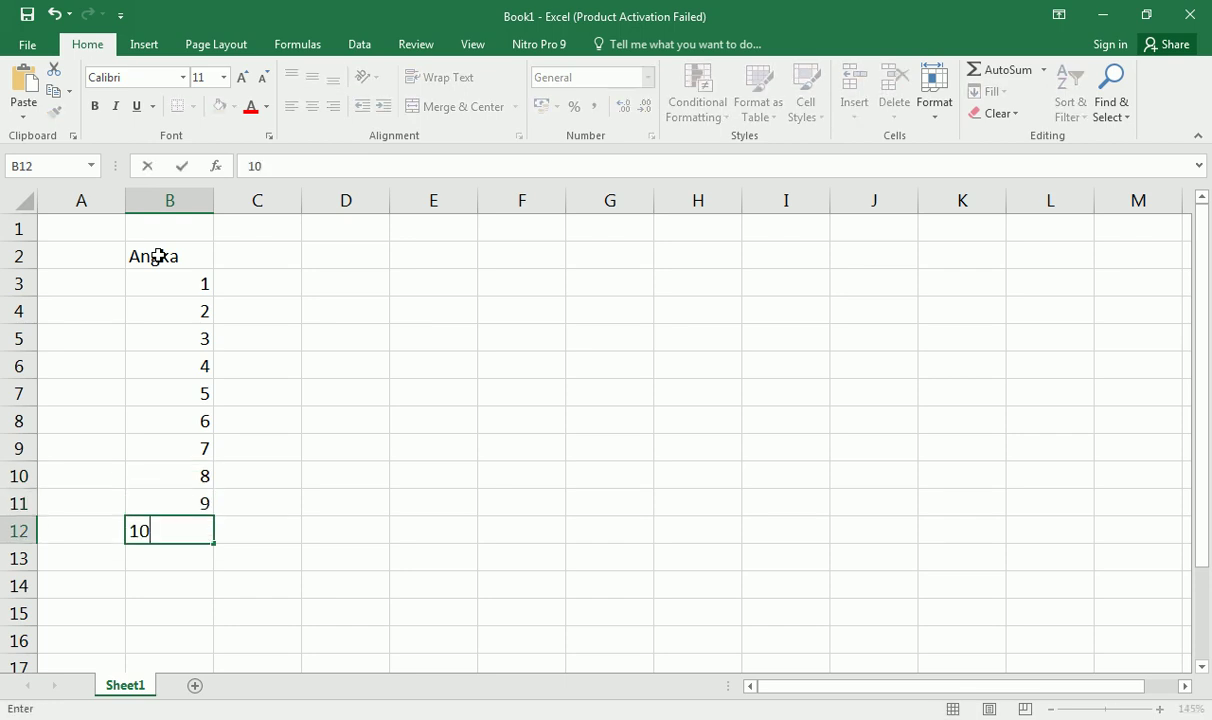
{"action": "key", "text": "Return"}
{"action": "type", "text": "11"}
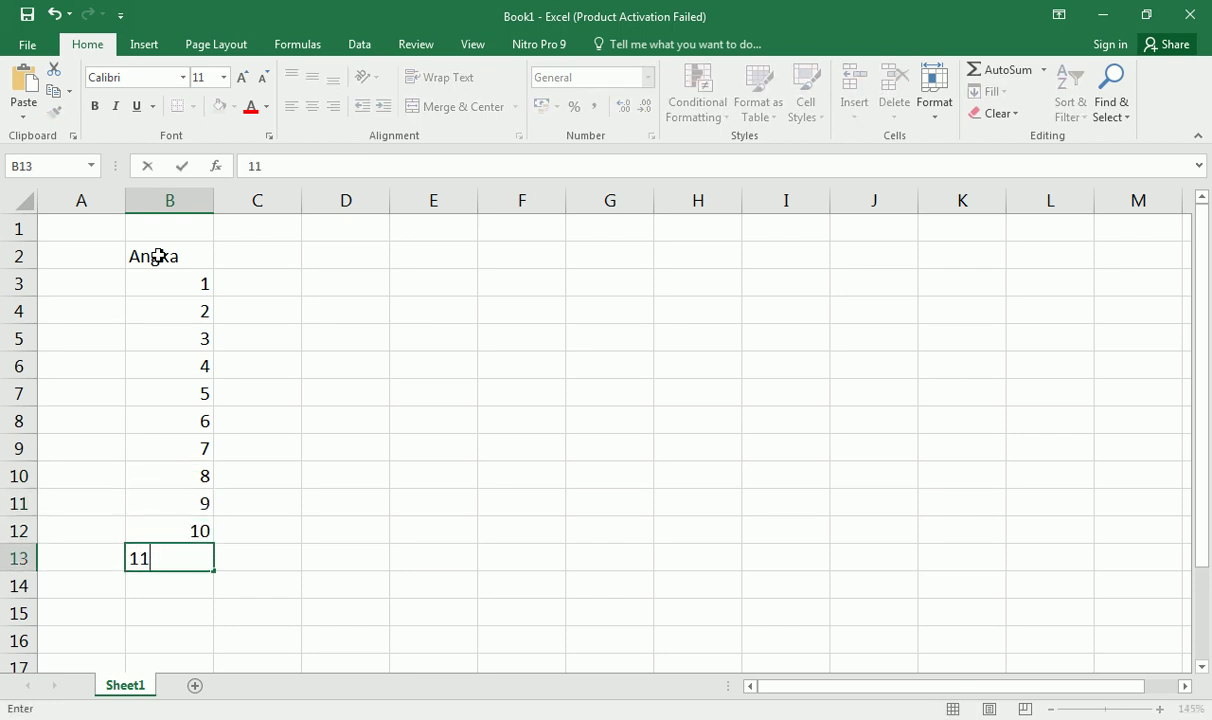
{"action": "key", "text": "Return"}
{"action": "type", "text": "12"}
{"action": "key", "text": "Return"}
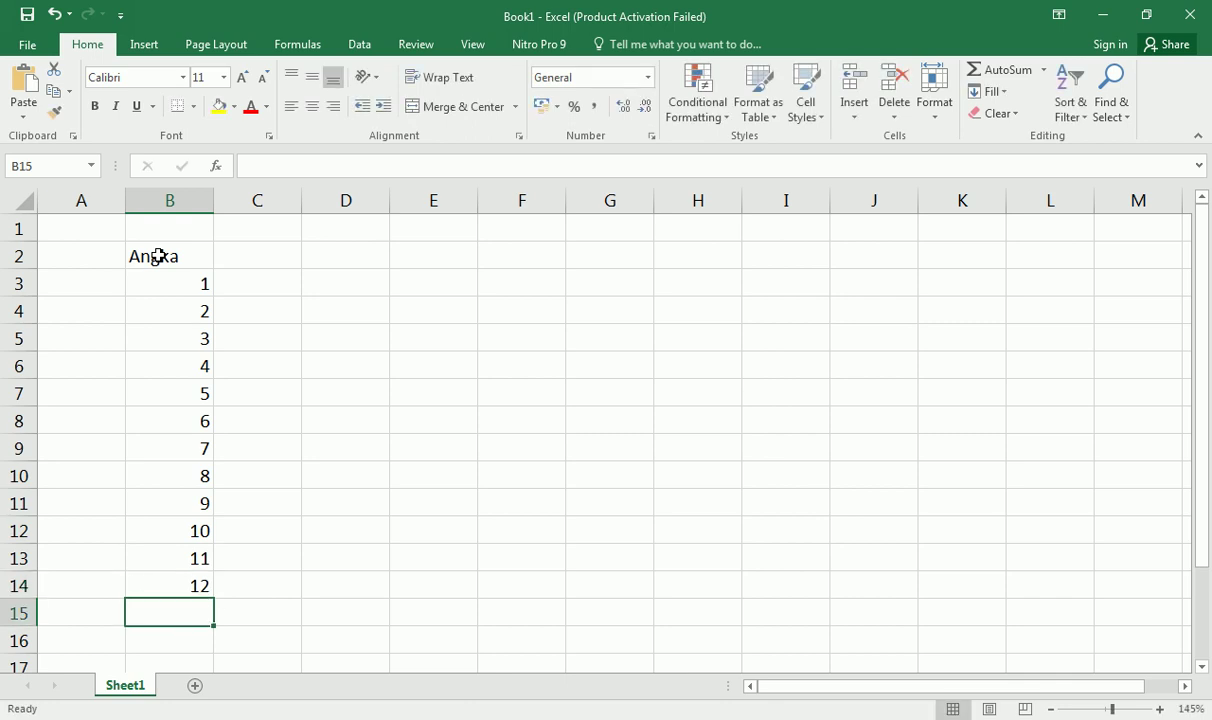
{"action": "type", "text": "13"}
{"action": "key", "text": "Return"}
{"action": "type", "text": "14"}
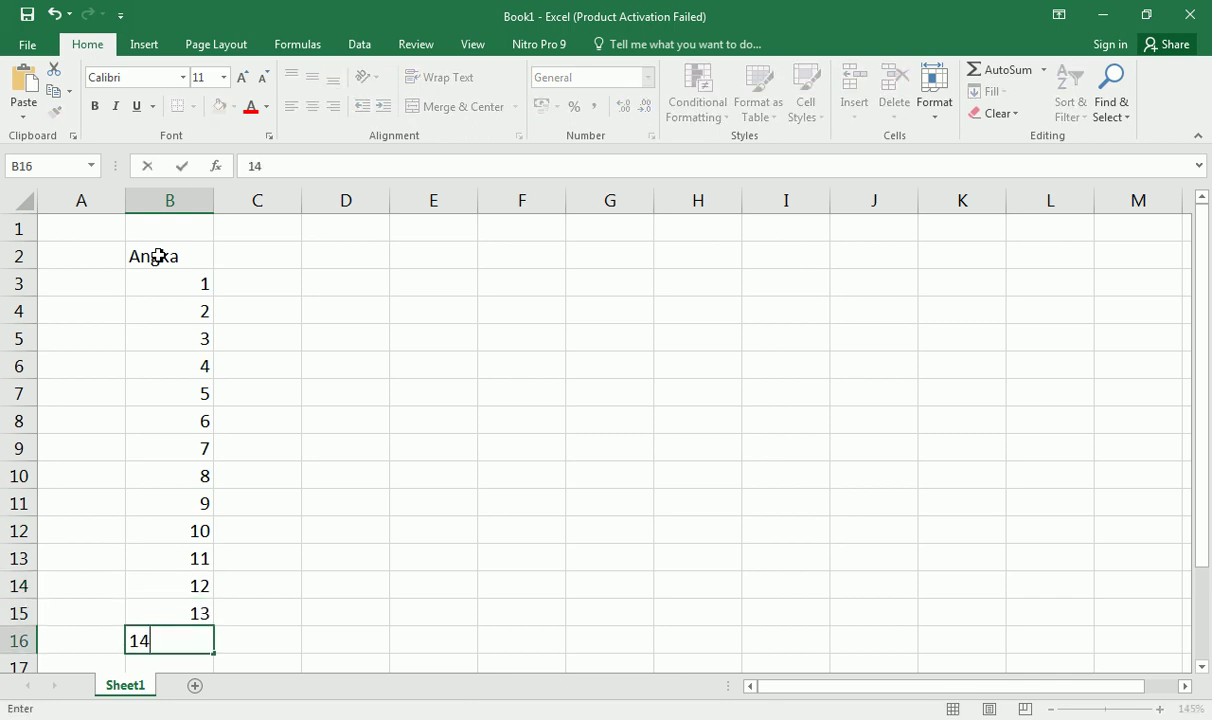
{"action": "key", "text": "Return"}
{"action": "type", "text": "15"}
{"action": "key", "text": "Return"}
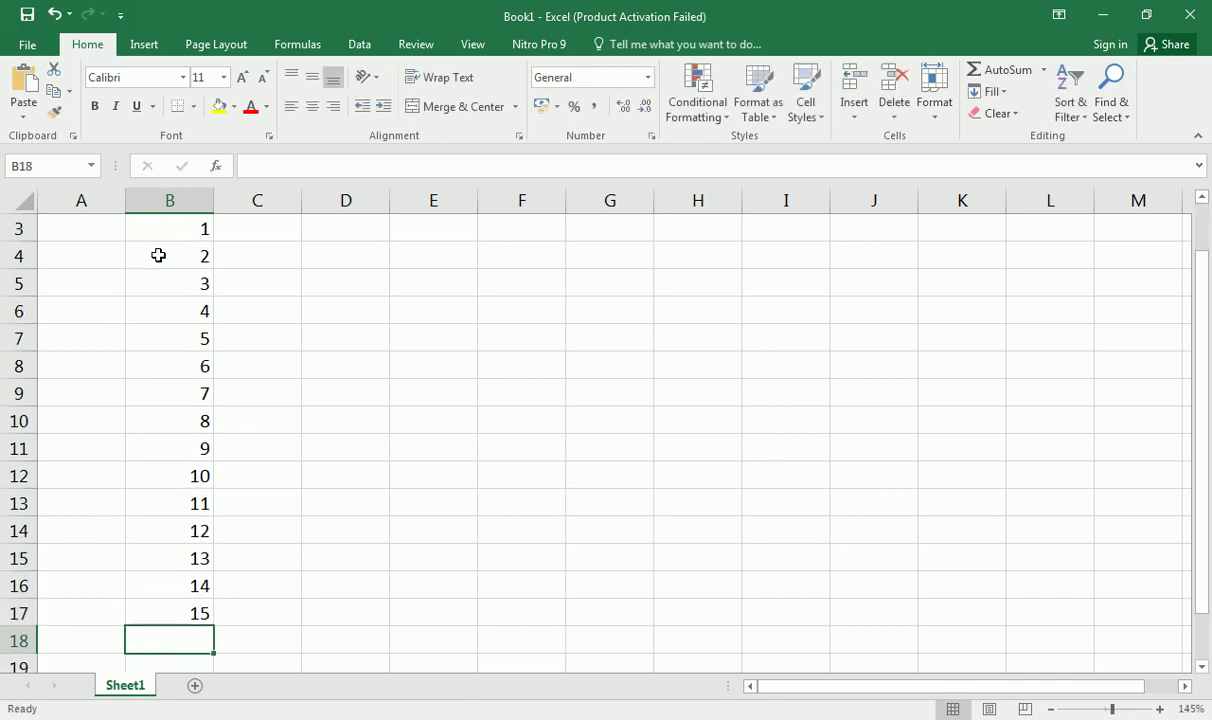
Zoom the sheet out slightly and select cell C2
{"action": "scroll", "coordinate": [400, 300], "scroll_direction": "up", "scroll_amount": 1}
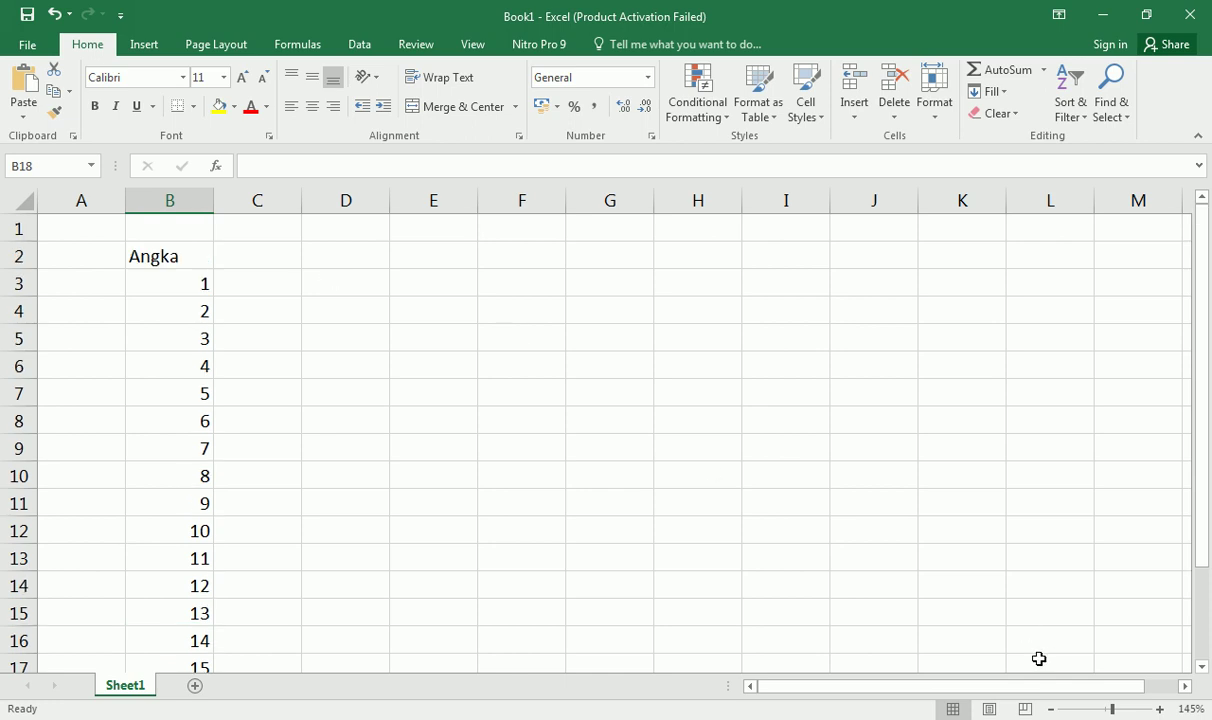
{"action": "left_click", "coordinate": [1053, 709]}
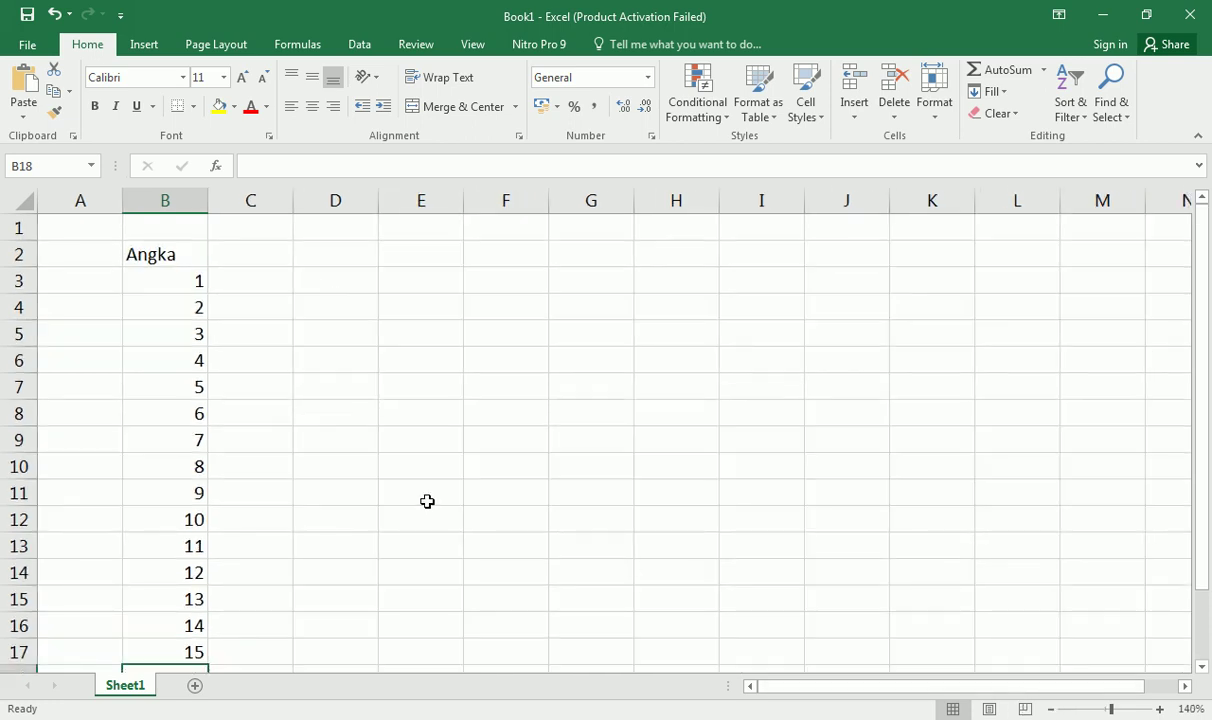
{"action": "scroll", "coordinate": [314, 387], "scroll_direction": "down", "scroll_amount": 1}
{"action": "scroll", "coordinate": [289, 332], "scroll_direction": "up", "scroll_amount": 1}
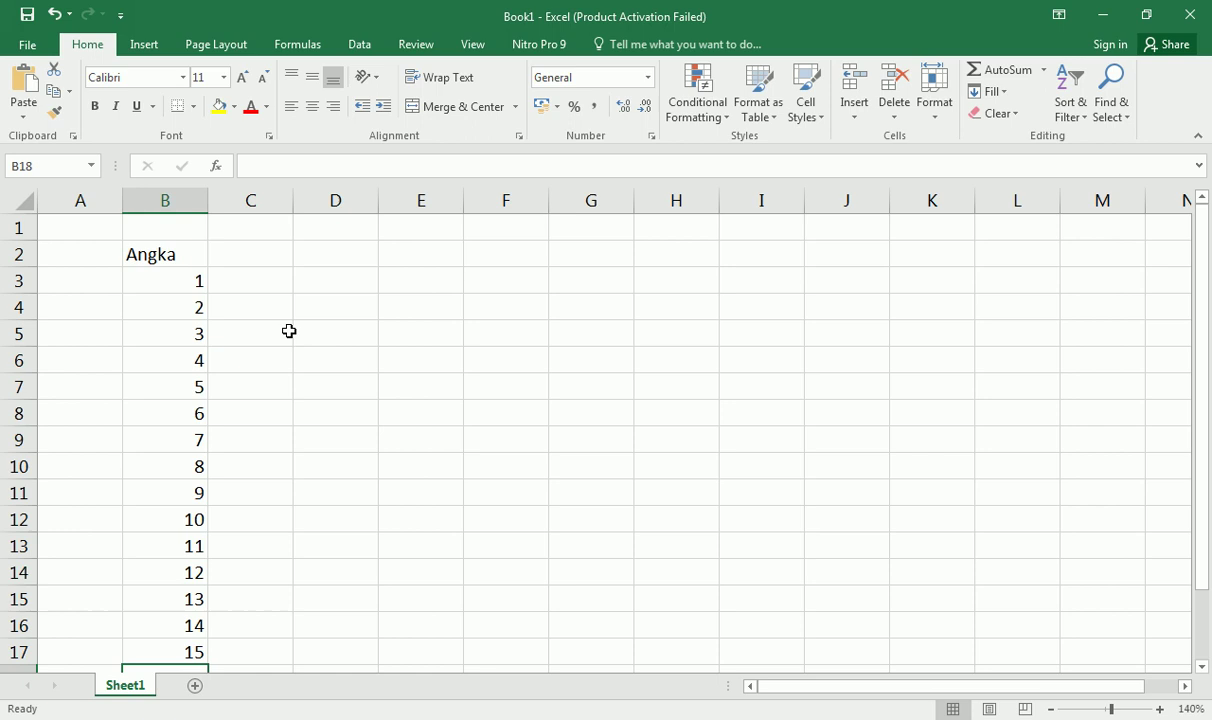
{"action": "left_click", "coordinate": [270, 256]}
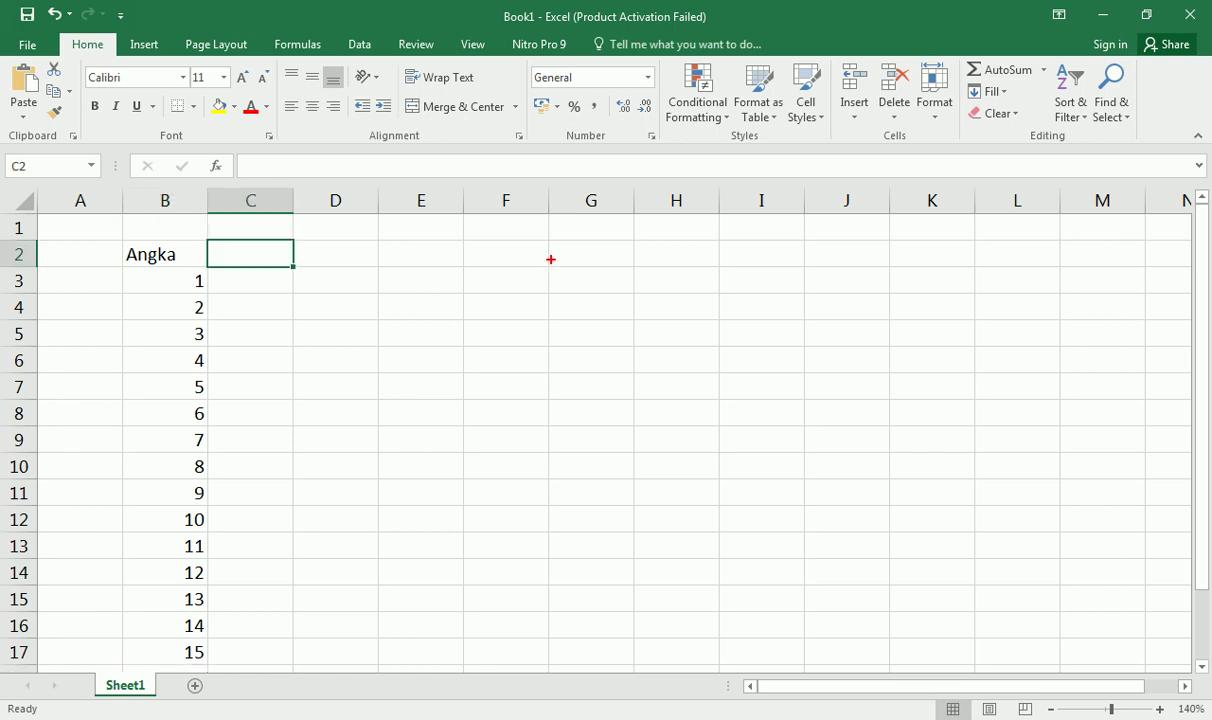
{"action": "type", "text": "tAngka "}
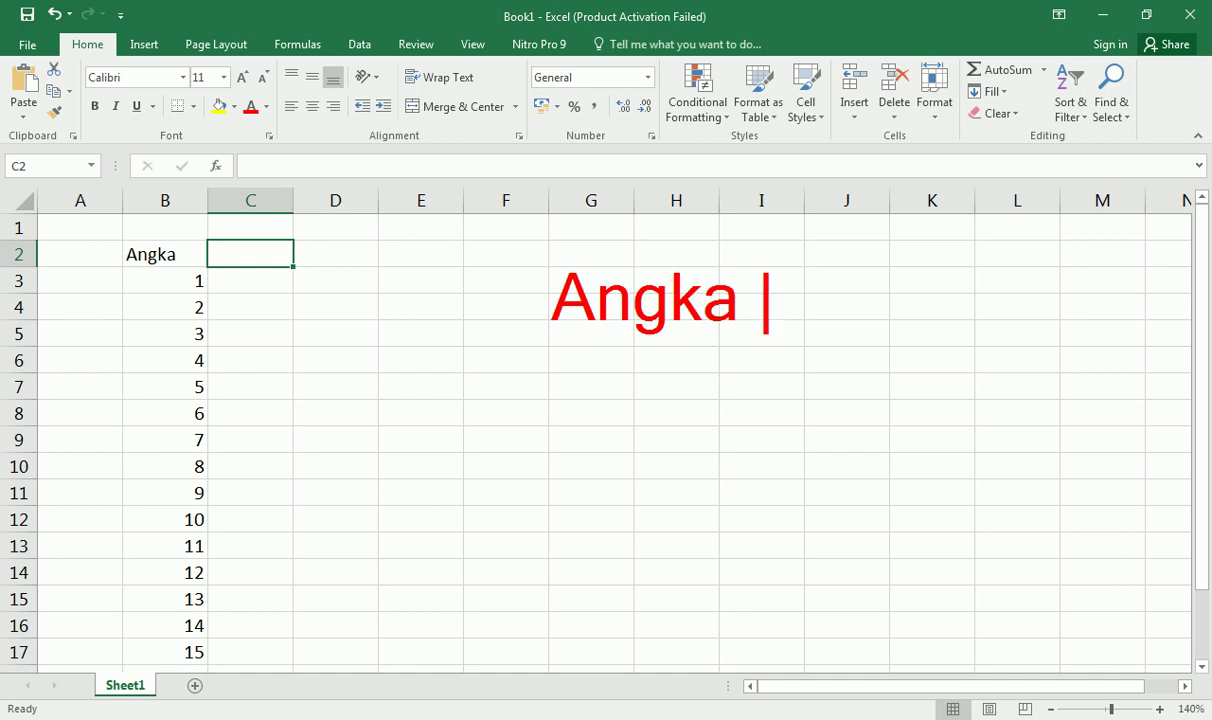
{"action": "type", "text": "terse"}
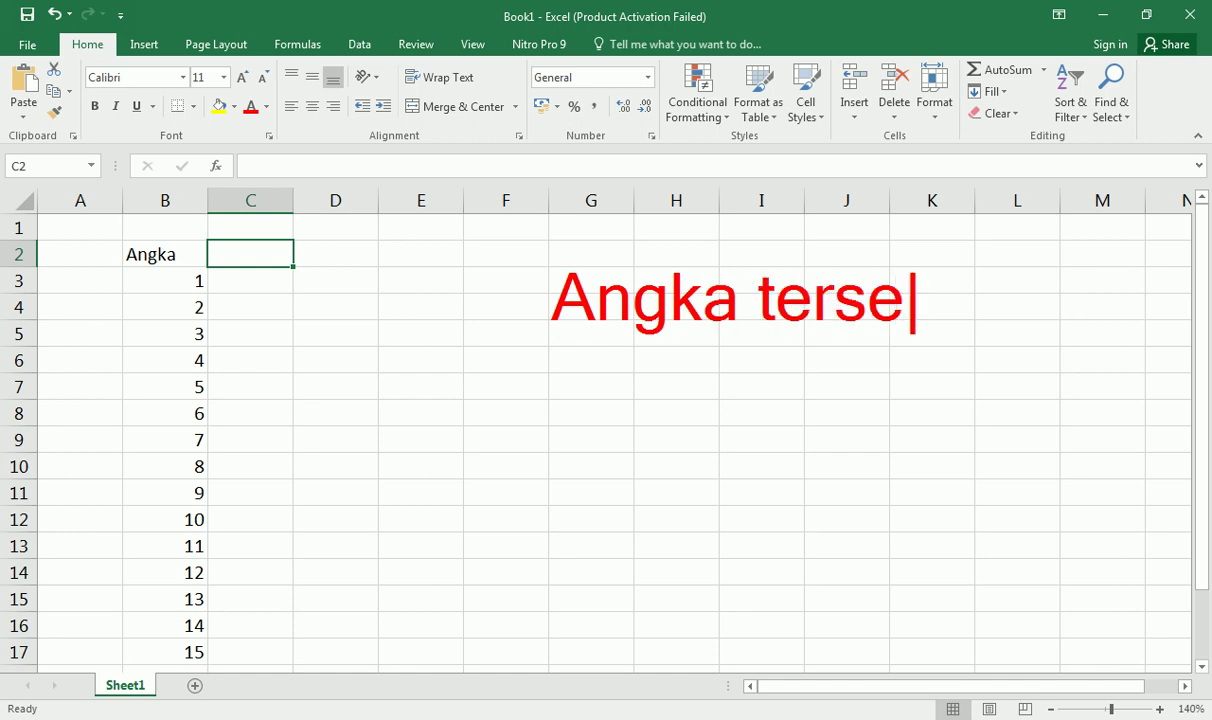
{"action": "type", "text": "but"}
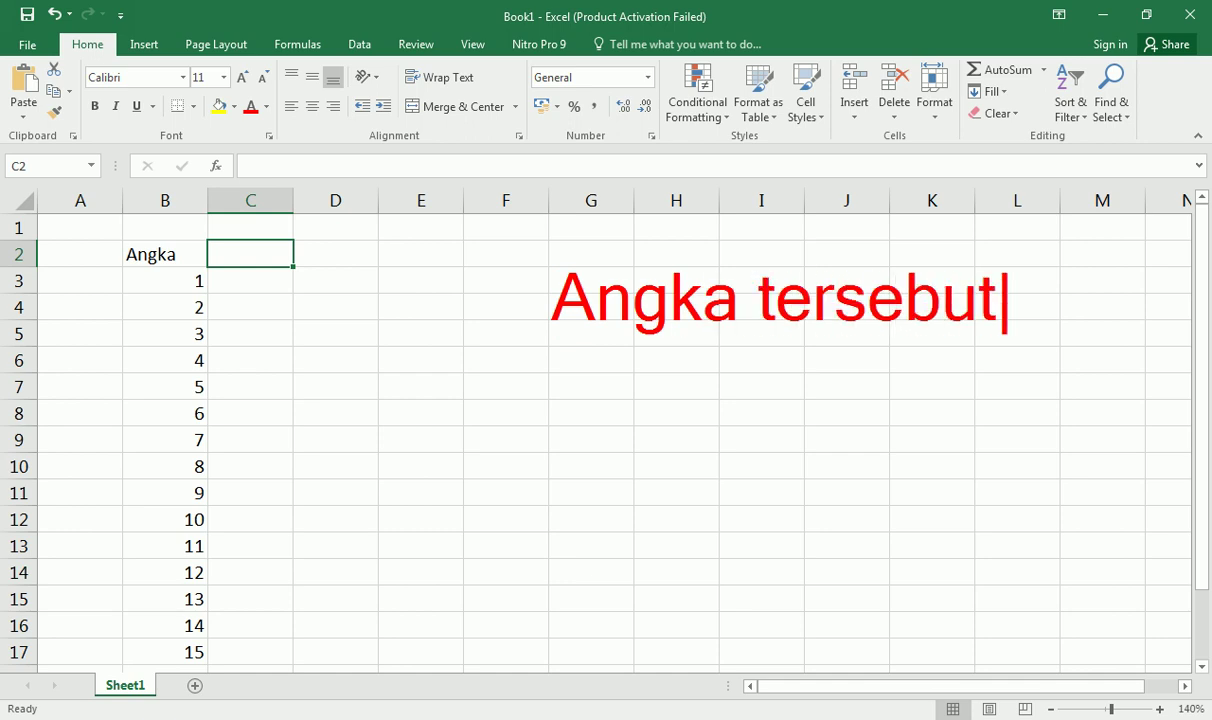
{"action": "type", "text": " kita"}
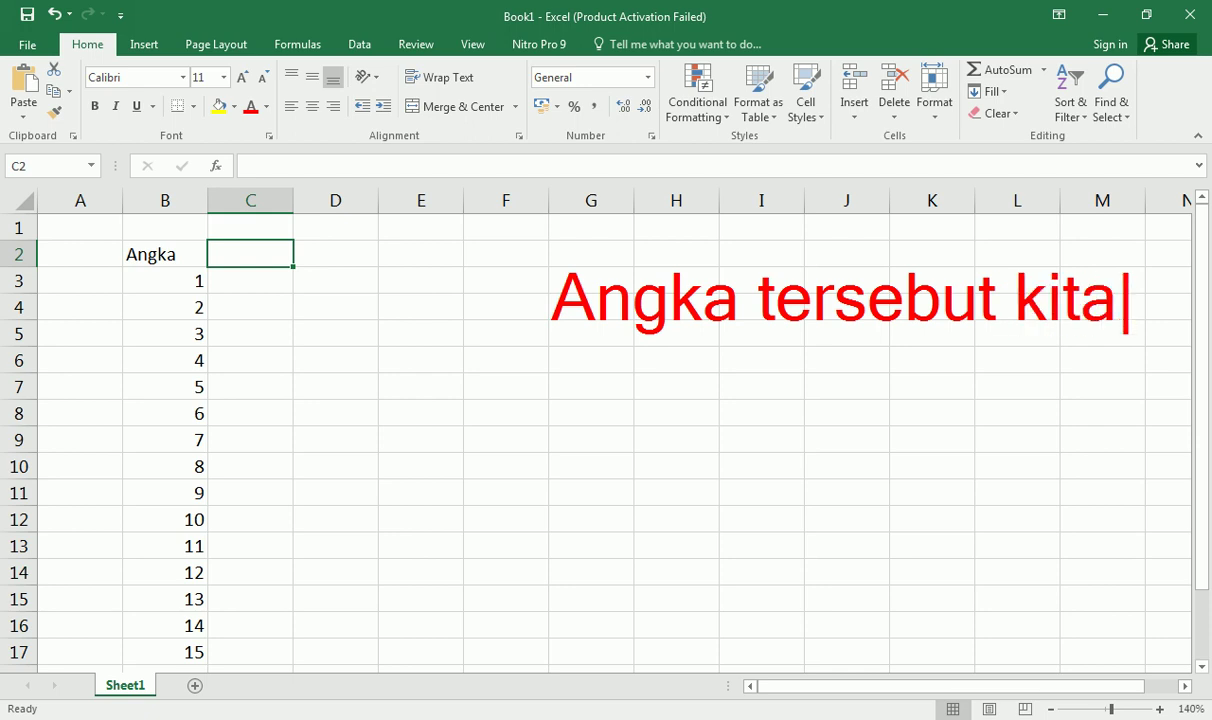
{"action": "type", "text": " konve"}
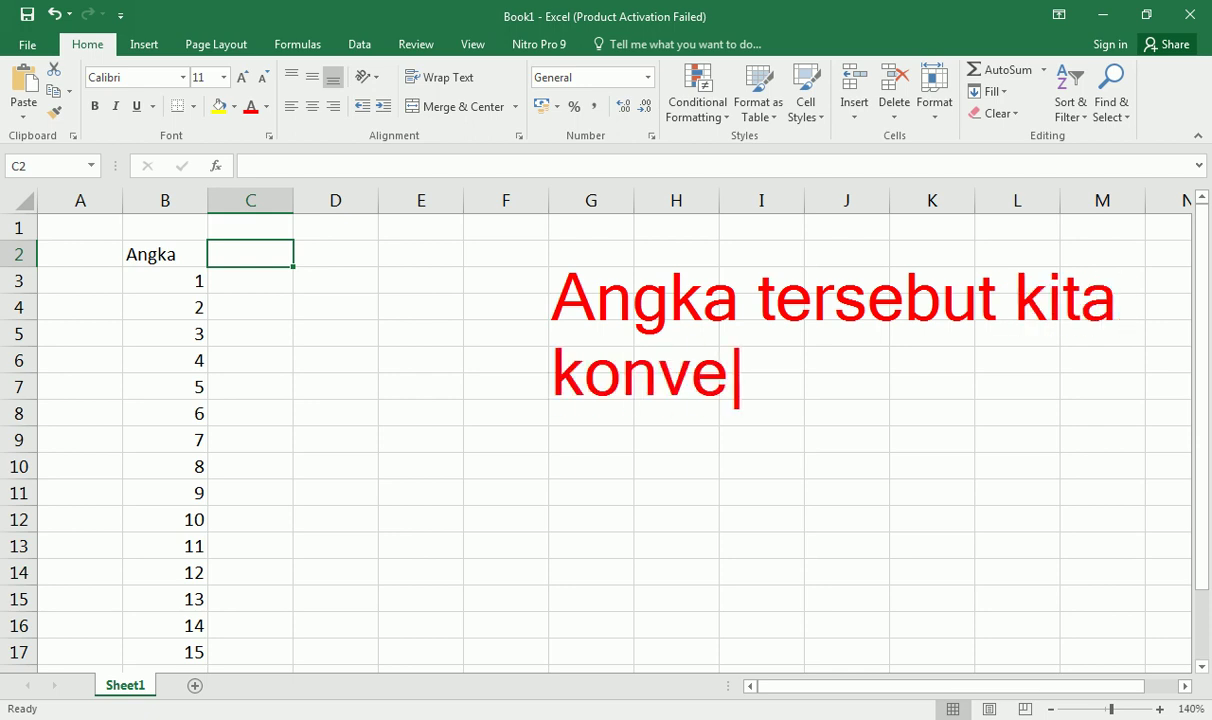
{"action": "type", "text": "rsi ke"}
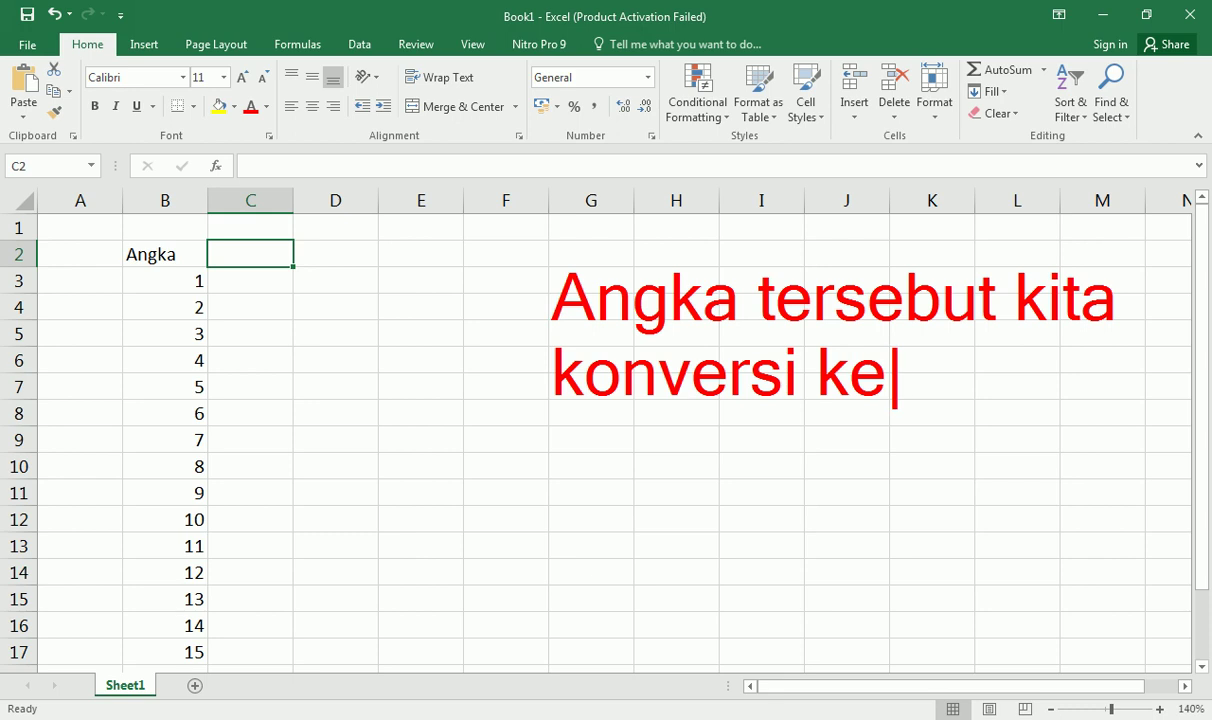
{"action": "type", "text": " bilangan "}
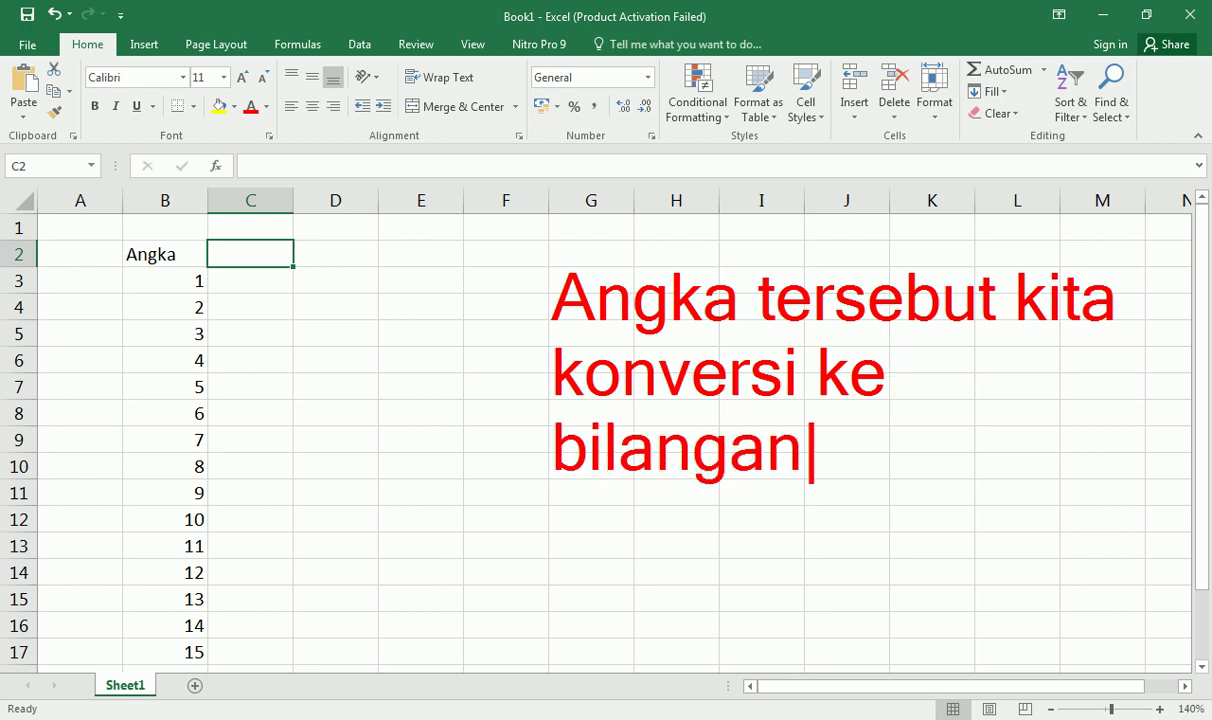
{"action": "type", "text": "octa"}
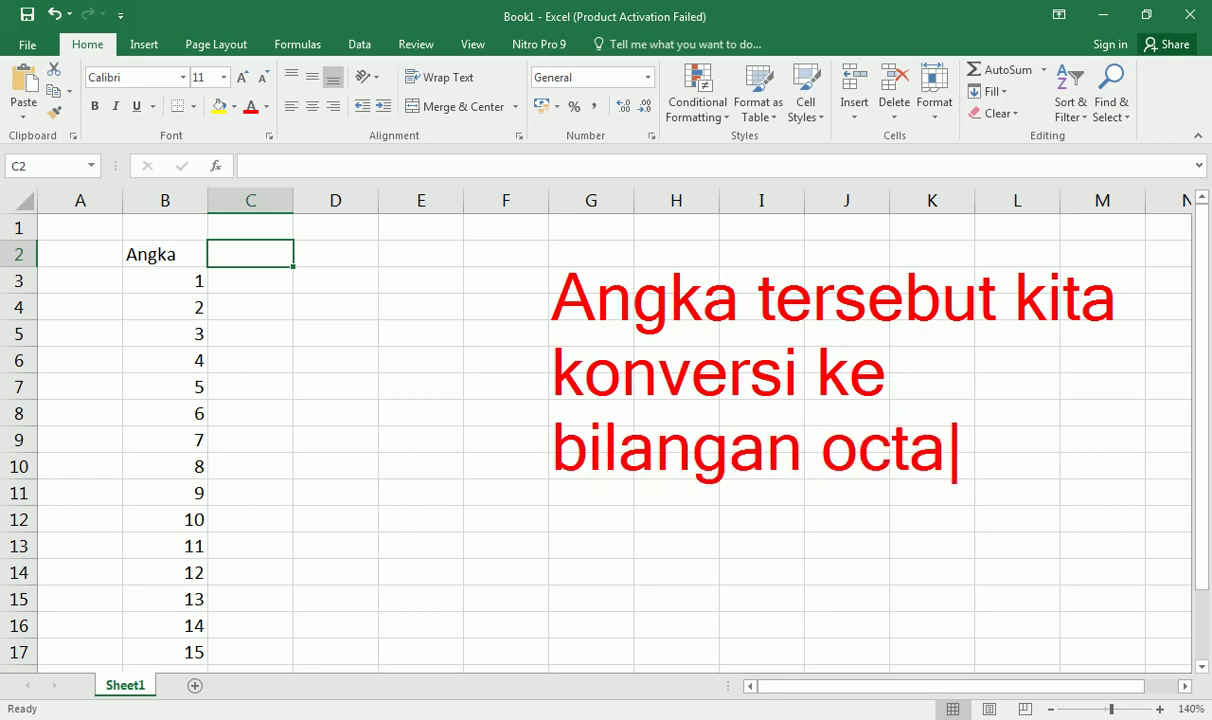
{"action": "type", "text": ","}
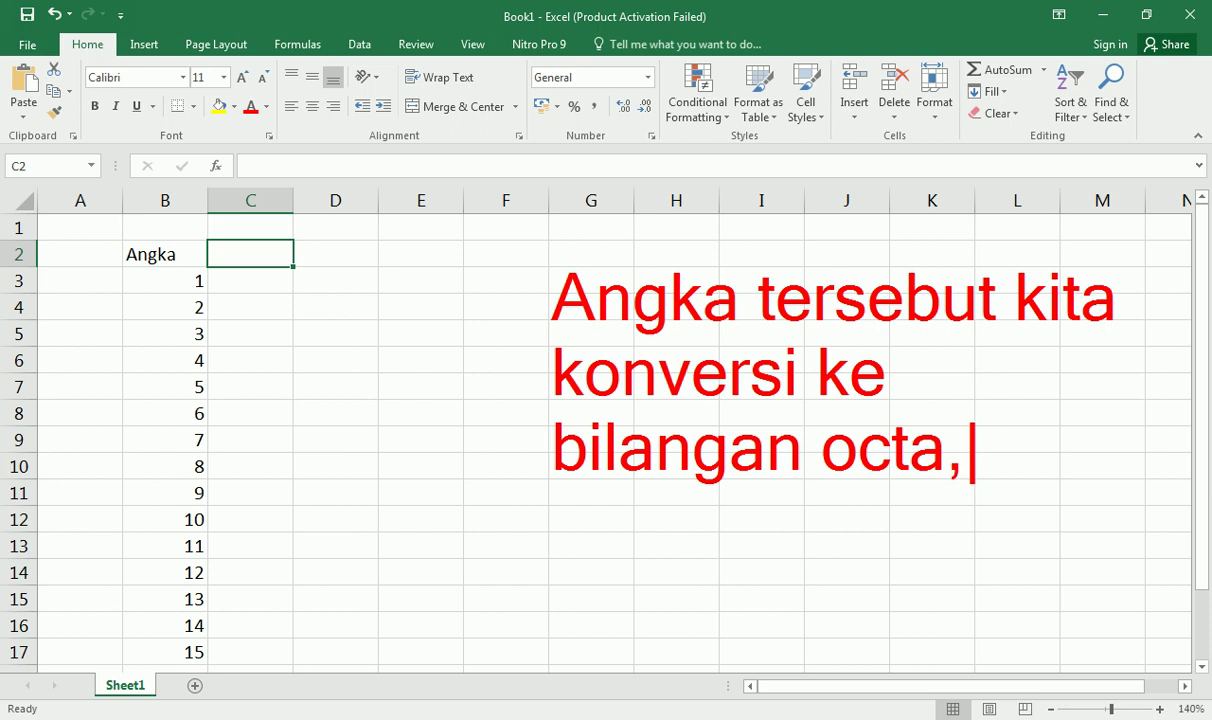
{"action": "type", "text": " hexad"}
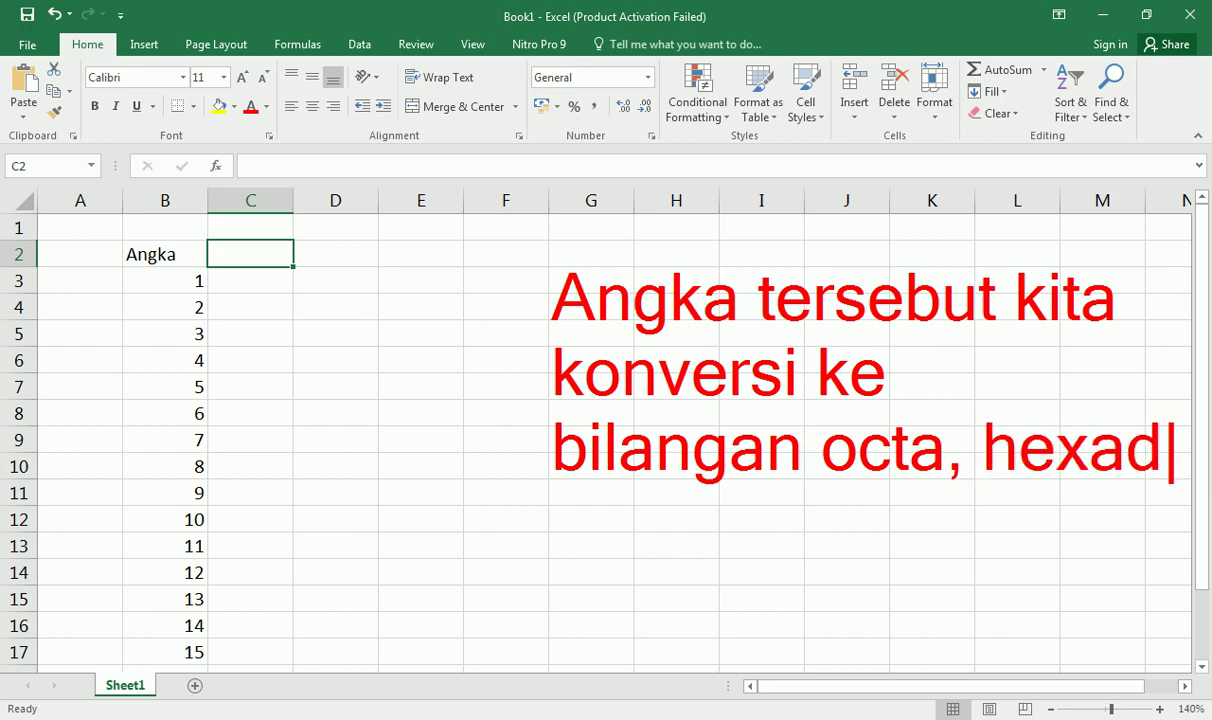
{"action": "type", "text": "ec"}
{"action": "key", "text": "BackSpace"}
{"action": "key", "text": "BackSpace"}
{"action": "key", "text": "BackSpace"}
{"action": "key", "text": "BackSpace"}
{"action": "key", "text": "BackSpace"}
{"action": "key", "text": "BackSpace"}
{"action": "key", "text": "BackSpace"}
{"action": "key", "text": "Return"}
{"action": "type", "text": "he"}
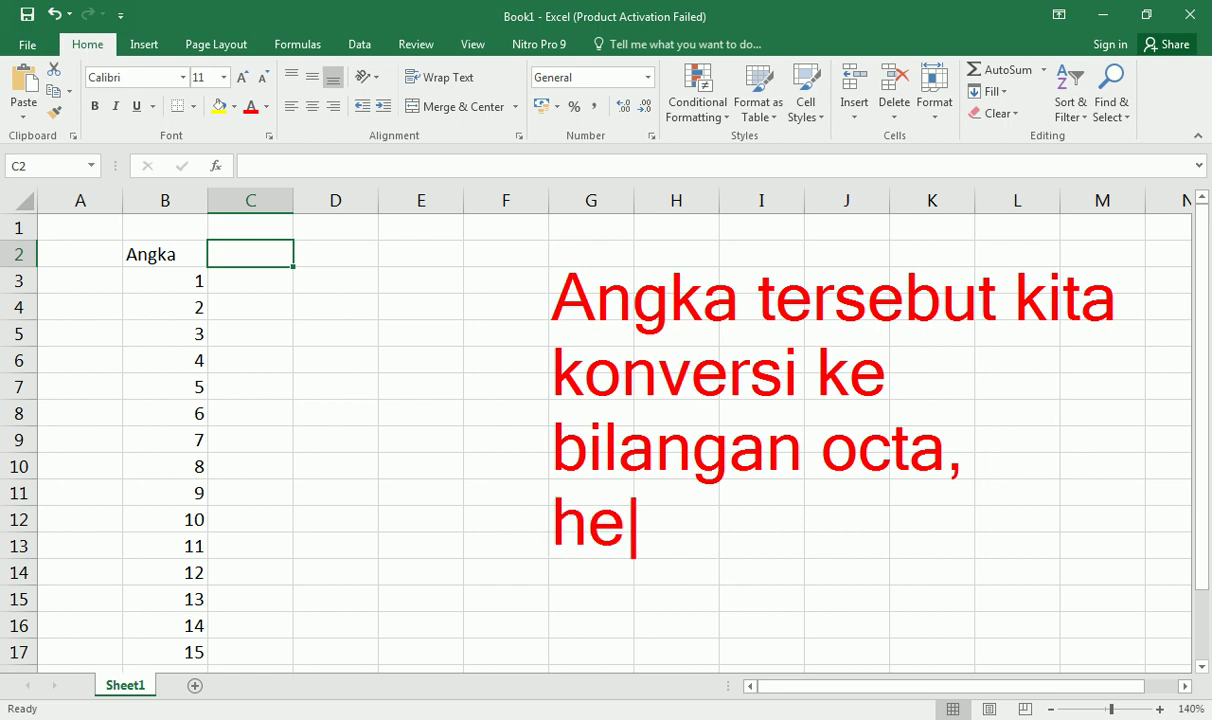
{"action": "type", "text": "xadecimal"}
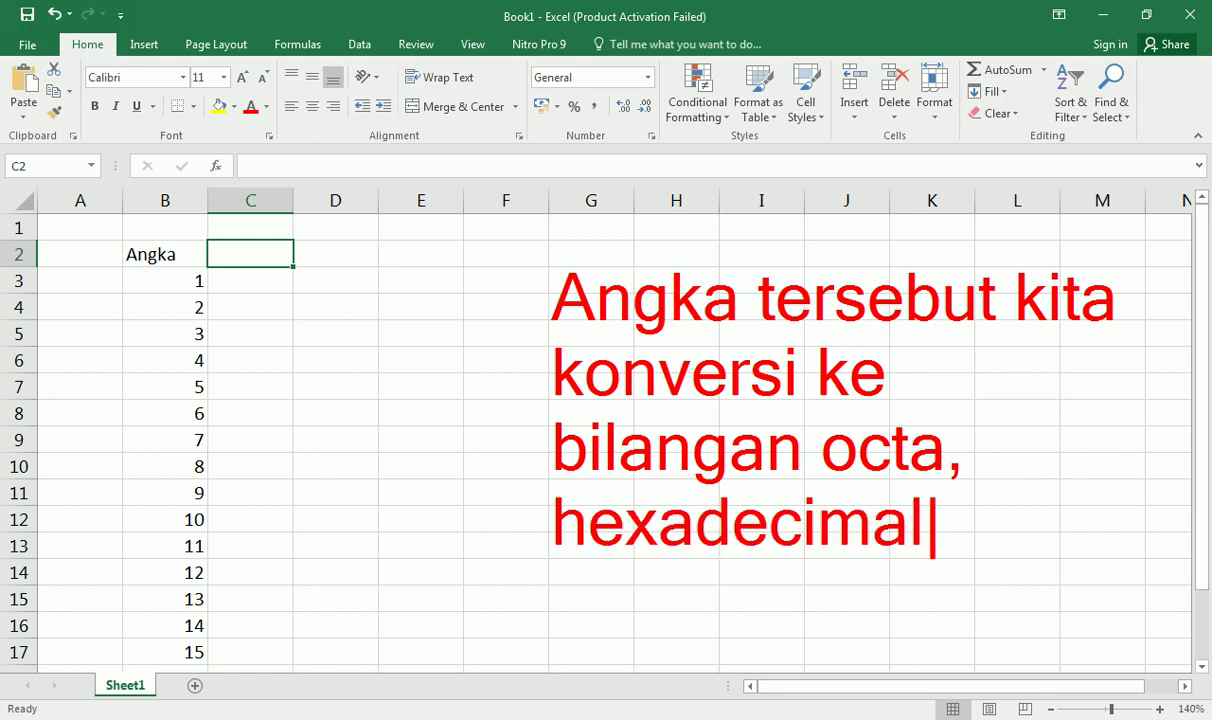
{"action": "key", "text": "Return"}
{"action": "type", "text": "dan "}
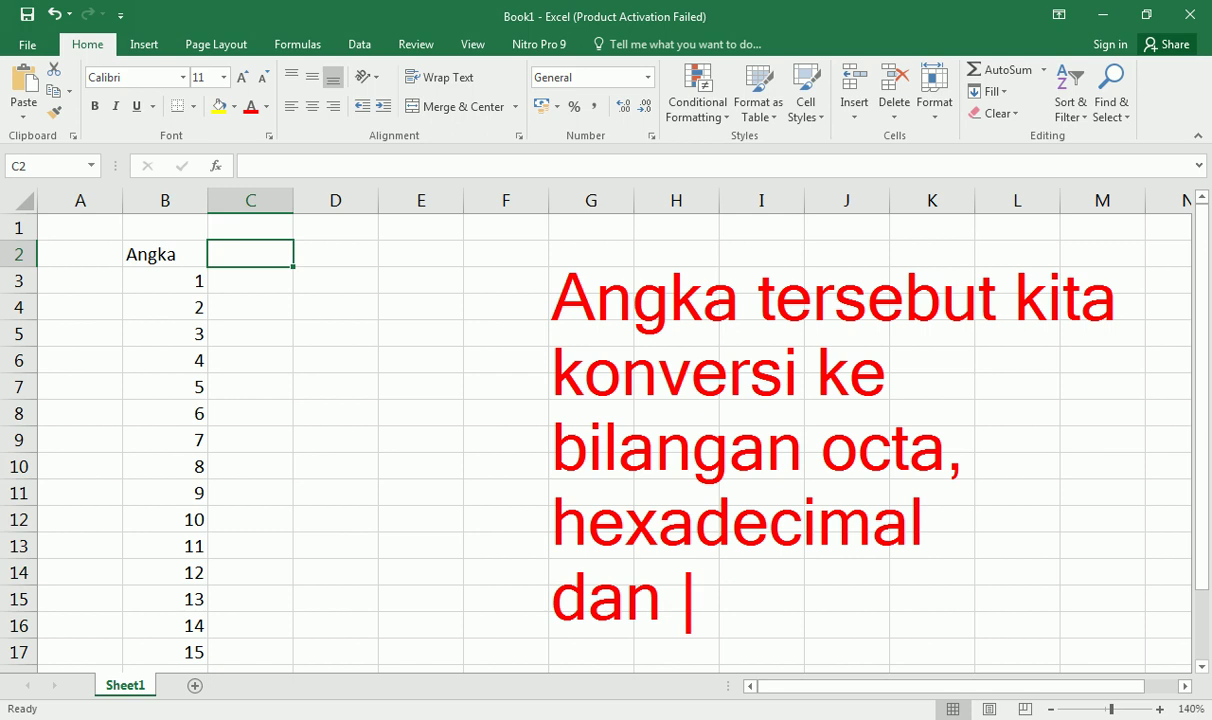
{"action": "type", "text": "biner"}
{"action": "key", "text": "BackSpace"}
{"action": "key", "text": "BackSpace"}
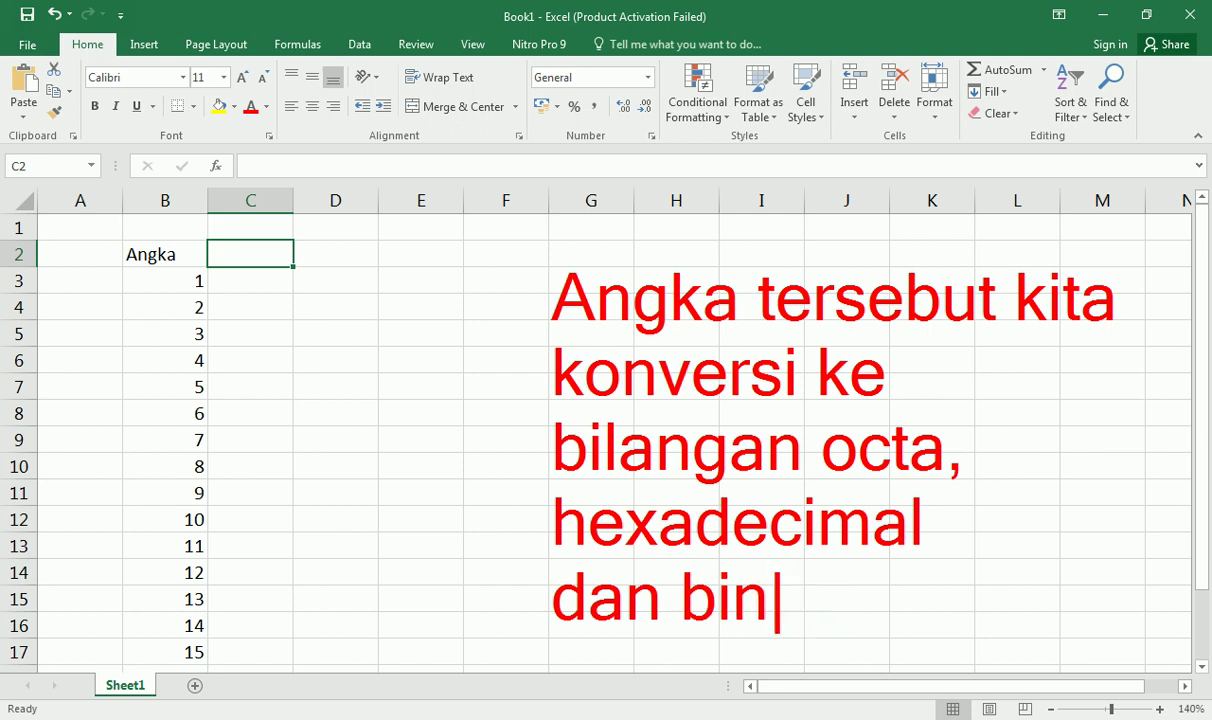
{"action": "type", "text": "ner"}
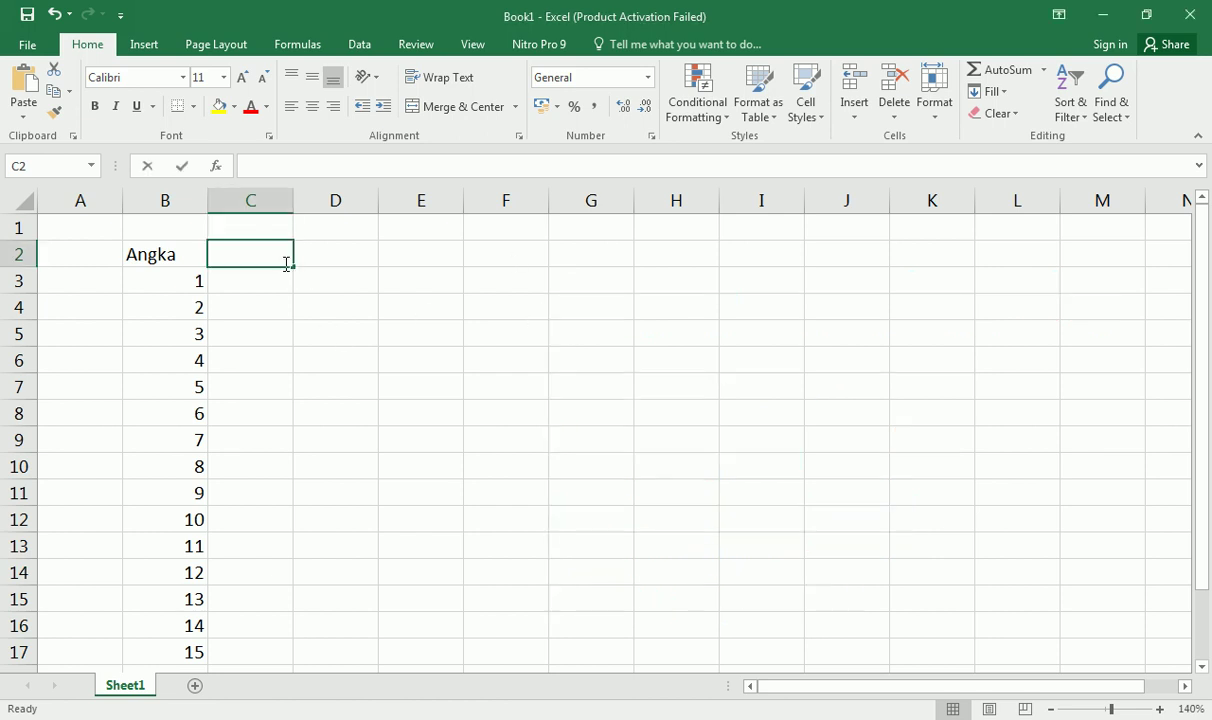
{"action": "type", "text": "Ocatal"}
Correct C2 to 'Octal', then add 'Hexadecimal' in D2 and 'Binner' in E2
{"action": "key", "text": "BackSpace"}
{"action": "key", "text": "BackSpace"}
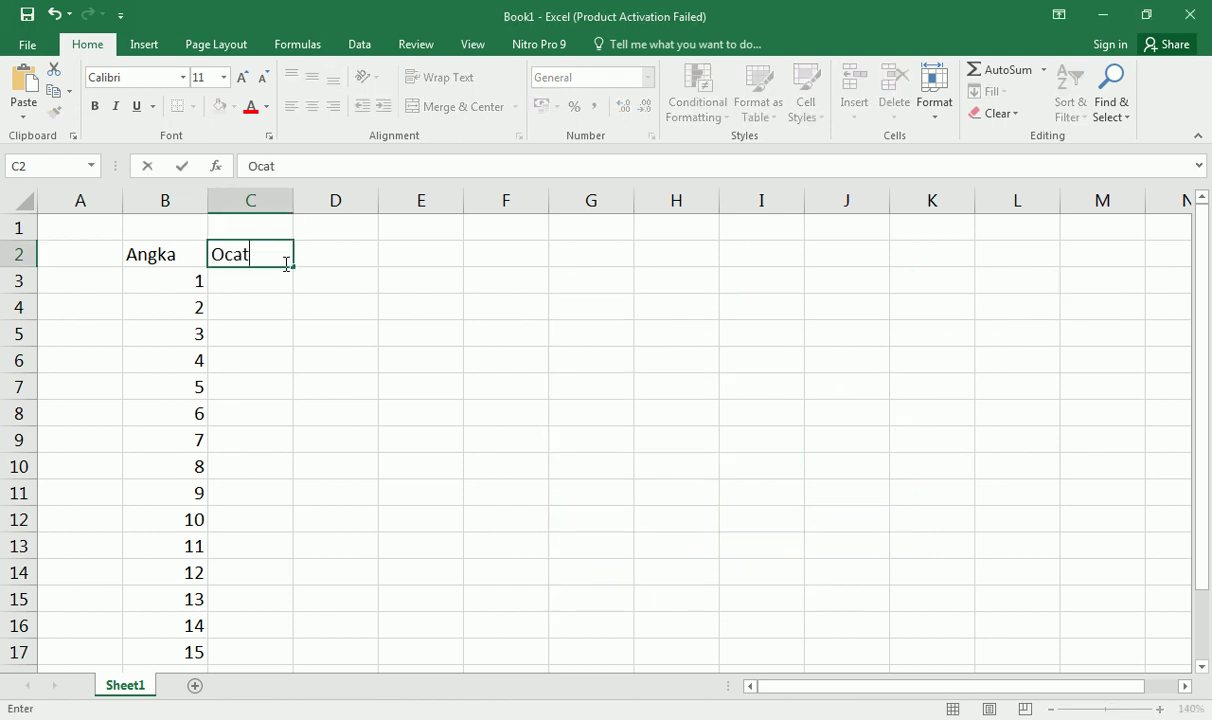
{"action": "key", "text": "BackSpace"}
{"action": "key", "text": "BackSpace"}
{"action": "type", "text": "tal"}
{"action": "key", "text": "Return"}
{"action": "key", "text": "Up"}
{"action": "key", "text": "Right"}
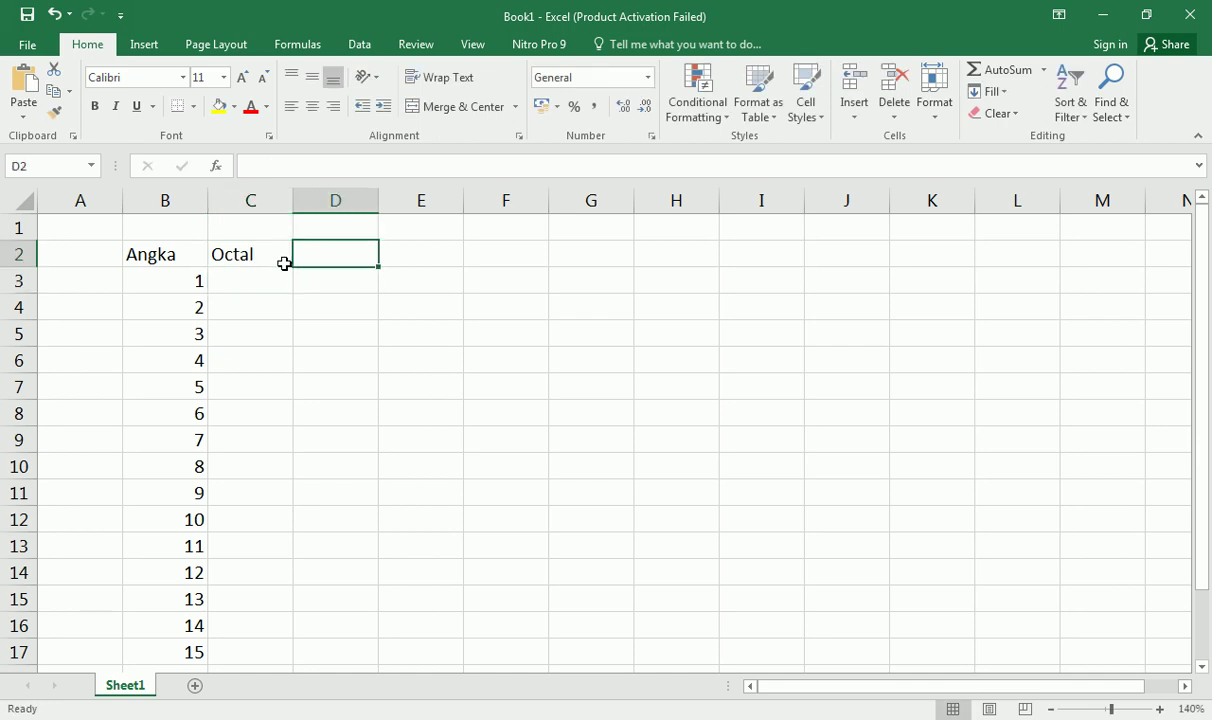
{"action": "type", "text": "Hexa"}
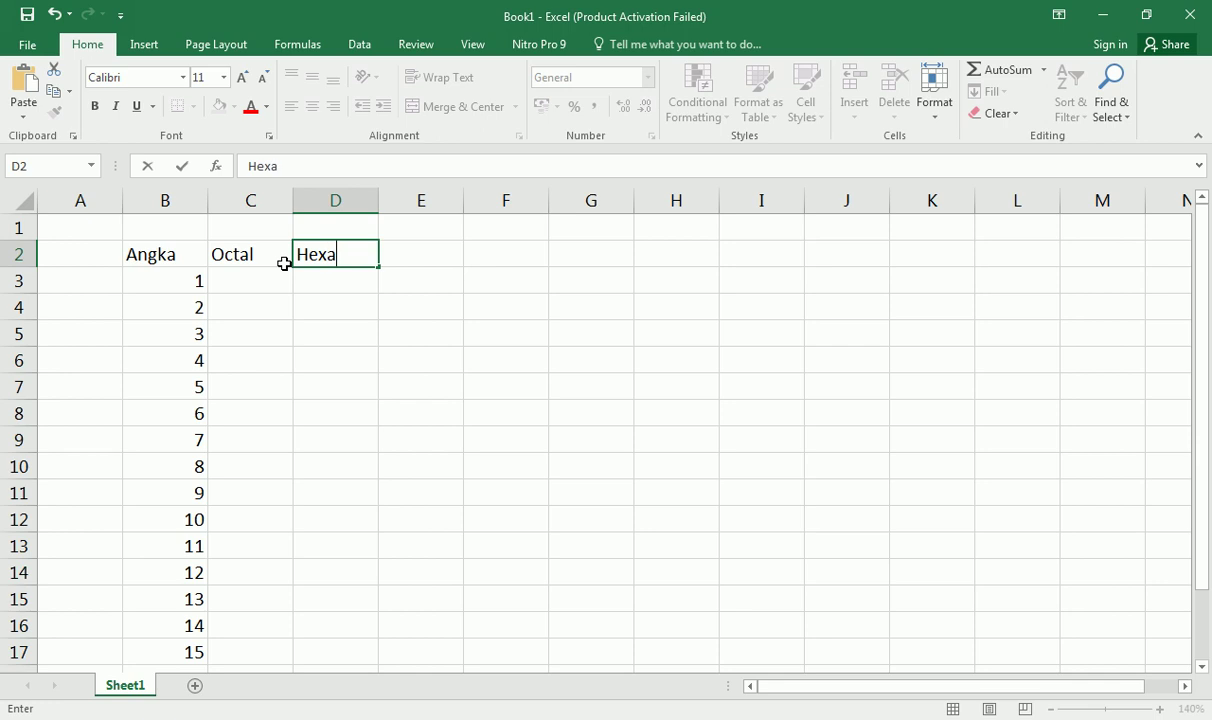
{"action": "type", "text": "deci"}
{"action": "type", "text": "mal"}
{"action": "key", "text": "Tab"}
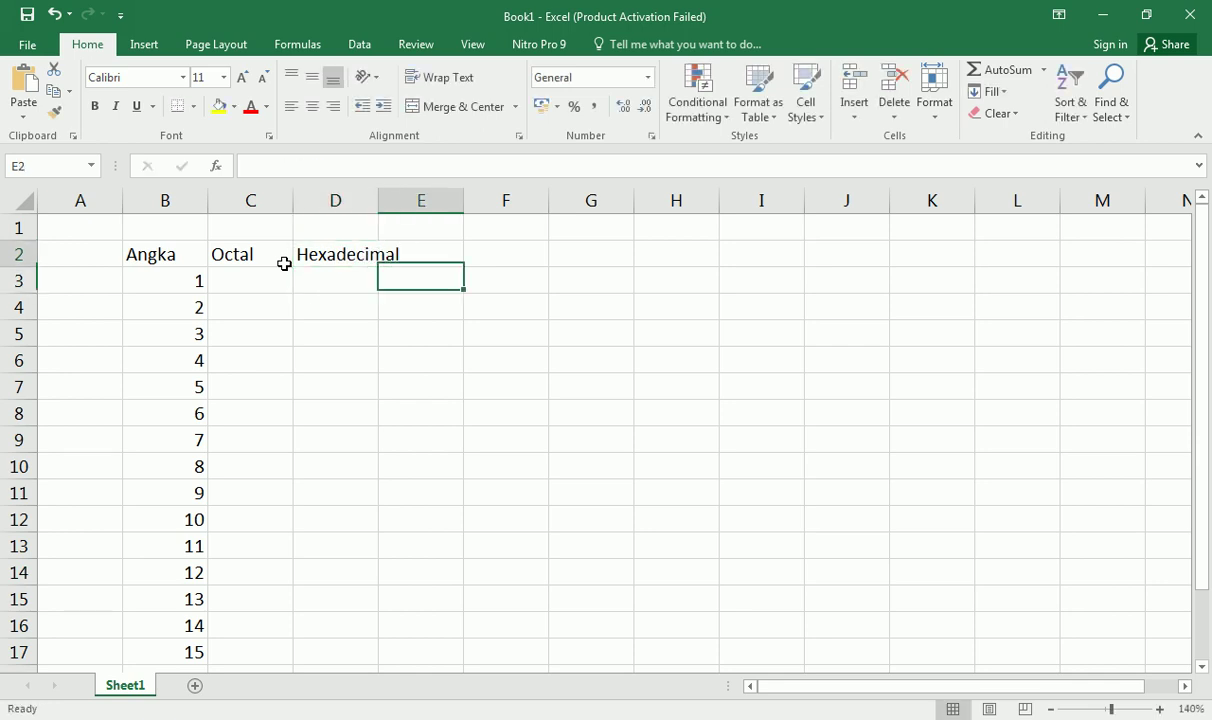
{"action": "type", "text": "Binner"}
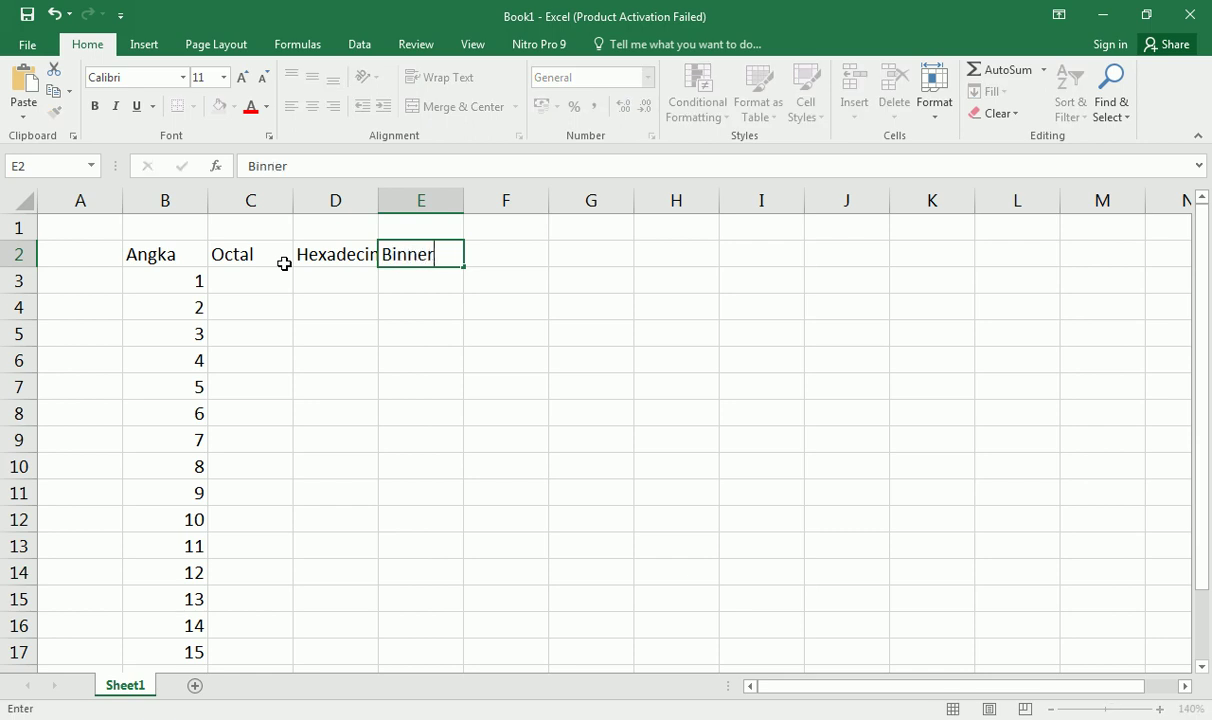
{"action": "key", "text": "Return"}
Widen columns D and C so the headings fit
{"action": "left_click_drag", "start_coordinate": [379, 200], "coordinate": [399, 200]}
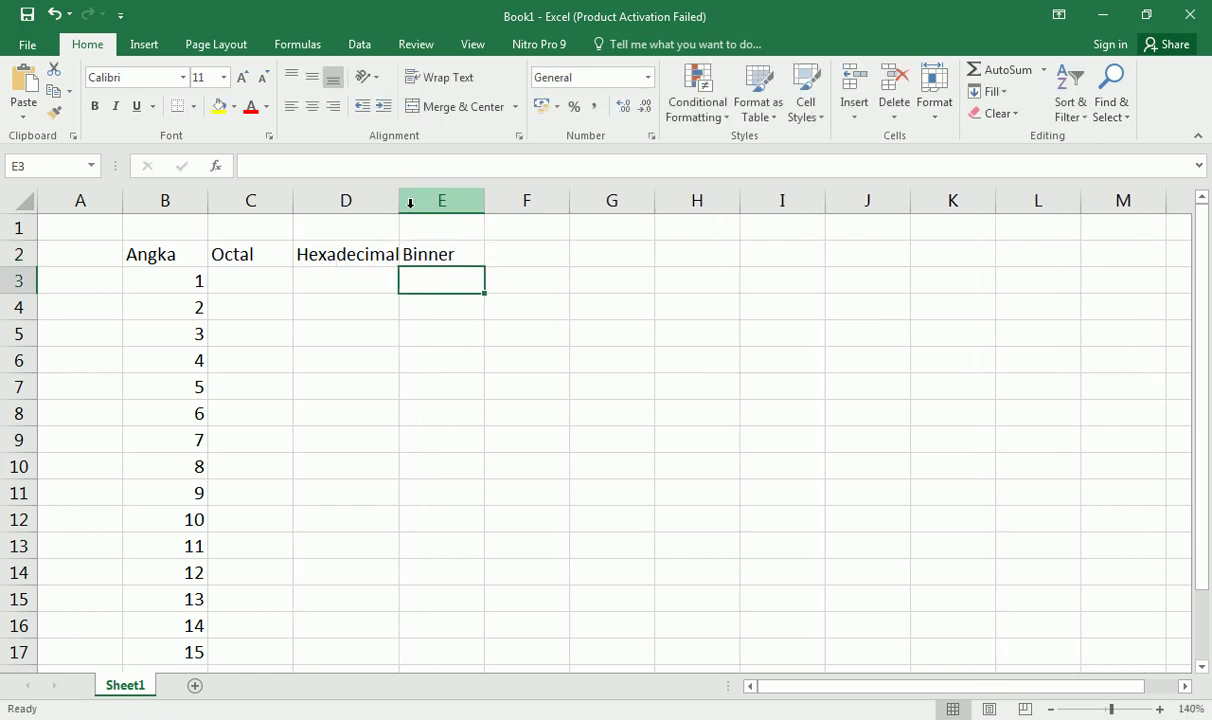
{"action": "left_click_drag", "start_coordinate": [398, 201], "coordinate": [428, 205]}
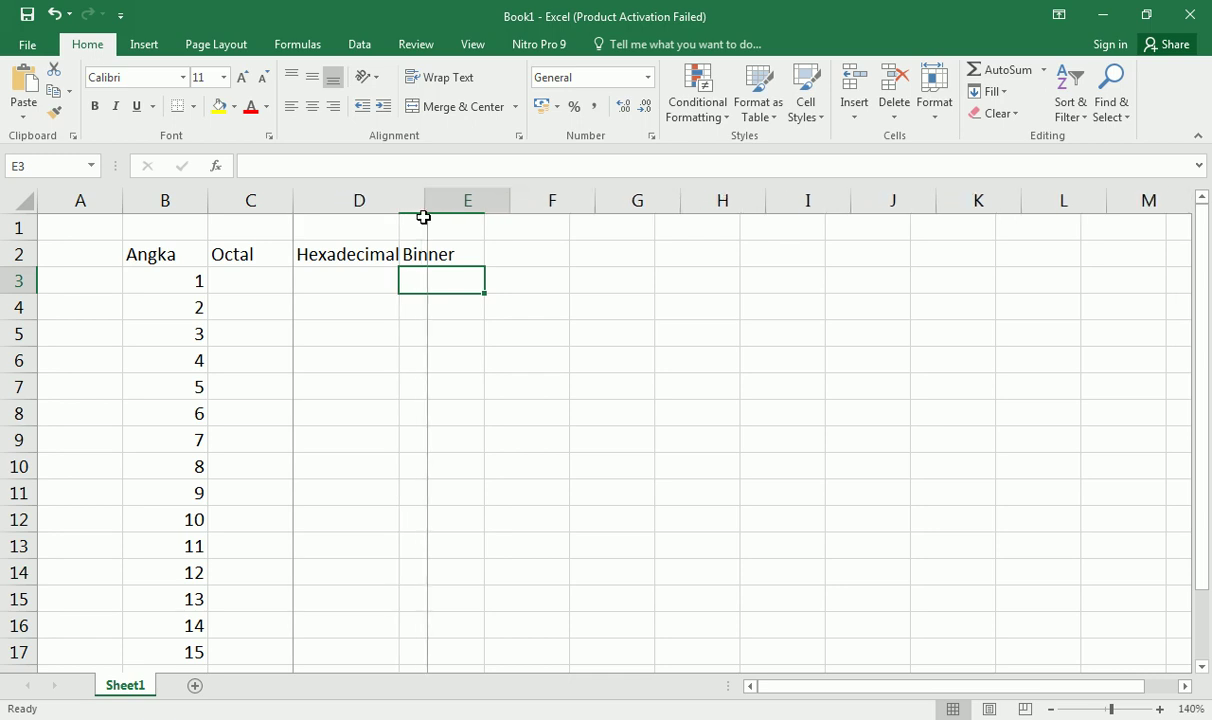
{"action": "left_click", "coordinate": [387, 333]}
{"action": "left_click_drag", "start_coordinate": [294, 203], "coordinate": [320, 203]}
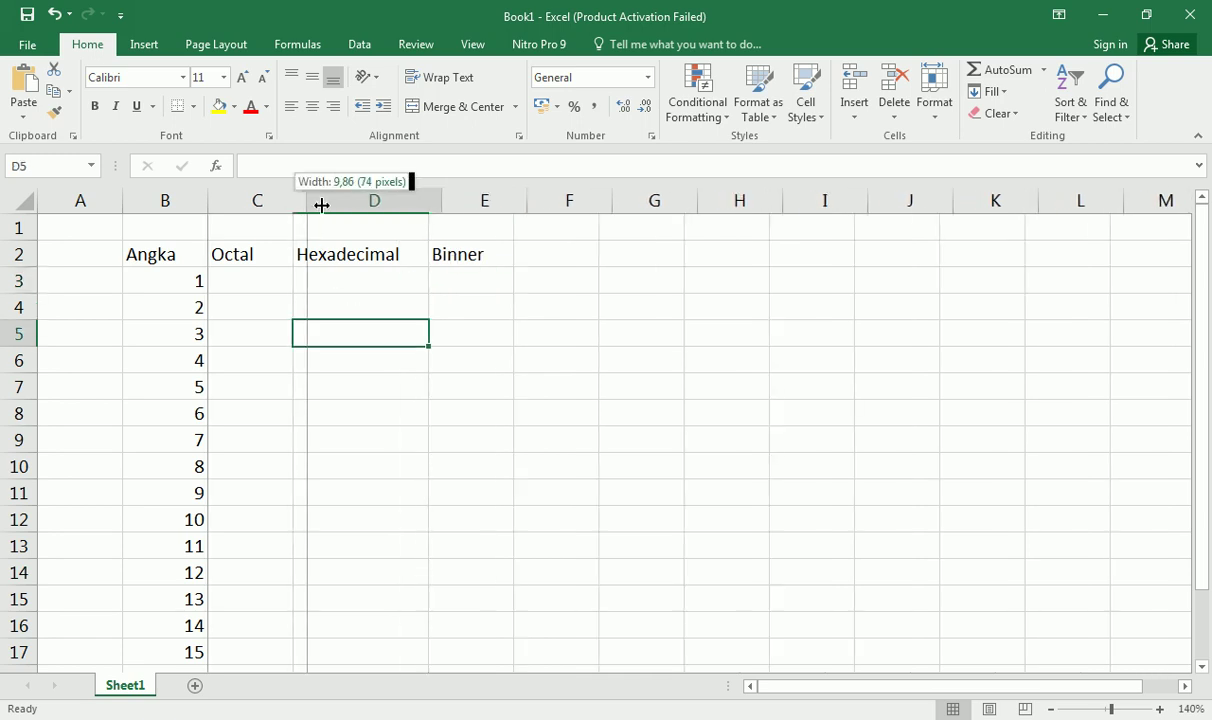
{"action": "left_click", "coordinate": [277, 286]}
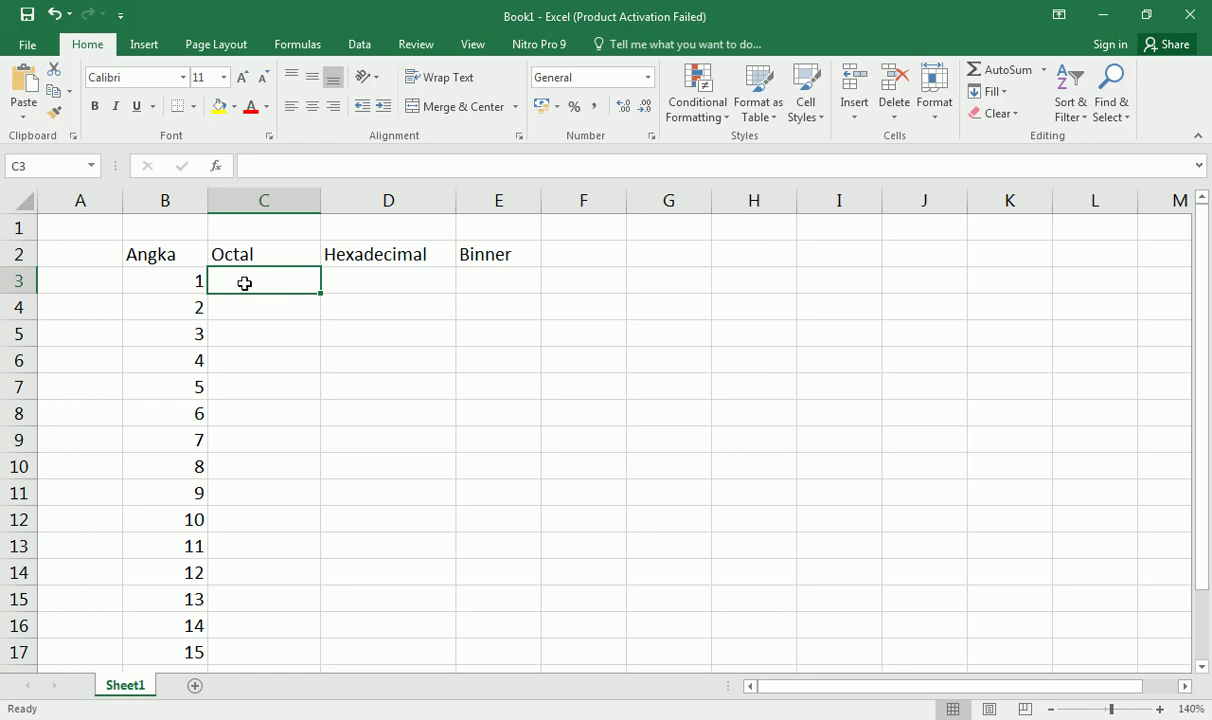
Type =oc in C3, then annotate that OCT is wrong and a 'decimal' input is needed
{"action": "type", "text": "="}
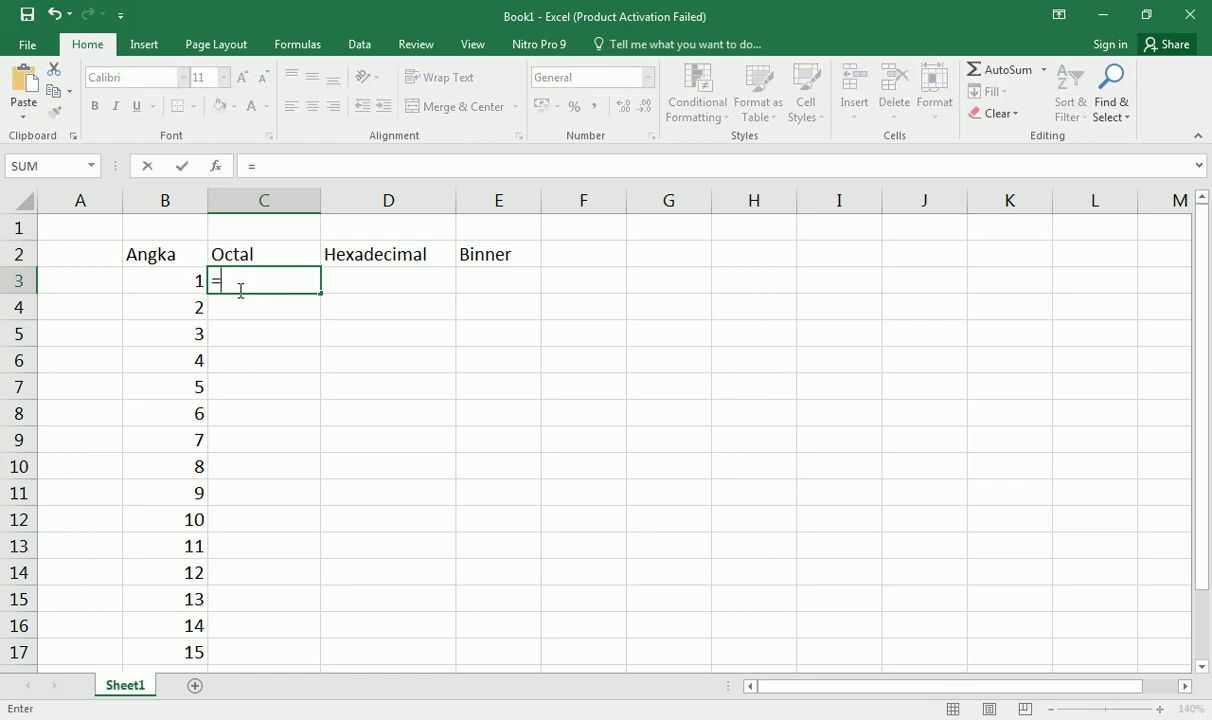
{"action": "type", "text": "o"}
{"action": "type", "text": "c"}
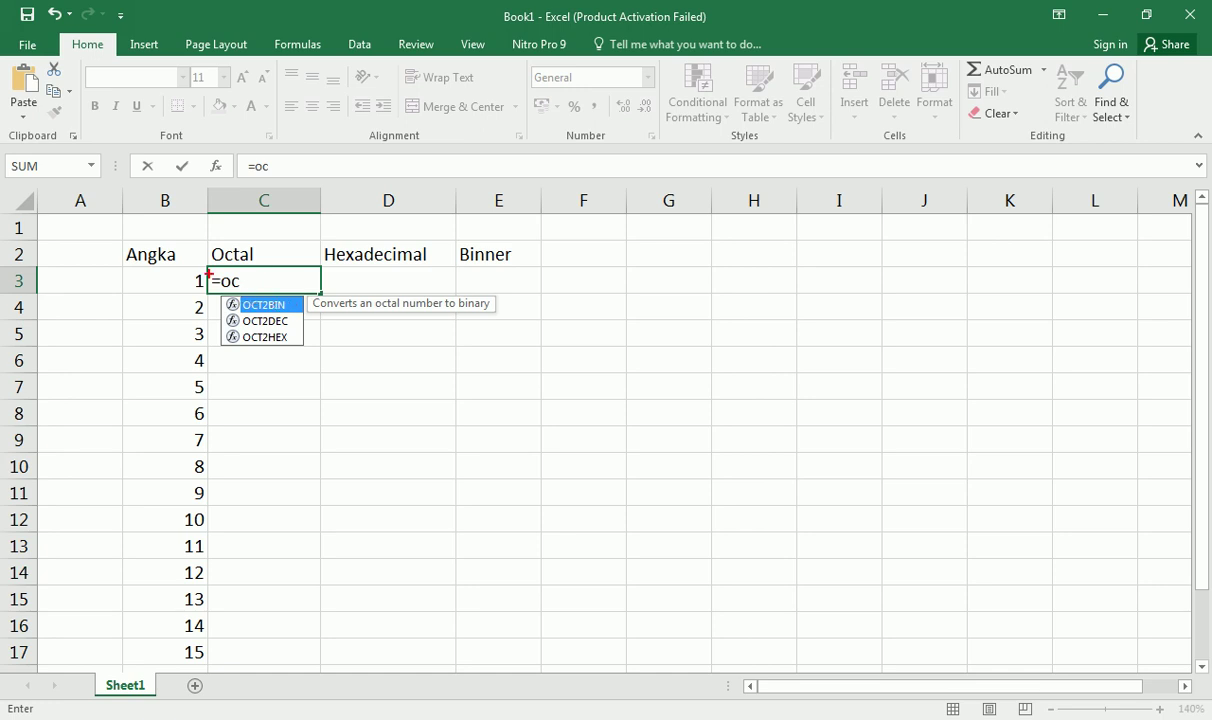
{"action": "left_click_drag", "start_coordinate": [304, 298], "coordinate": [257, 348]}
{"action": "left_click_drag", "start_coordinate": [256, 296], "coordinate": [308, 346]}
{"action": "mouse_move", "coordinate": [195, 256]}
{"action": "left_mouse_down"}
{"action": "mouse_move", "coordinate": [146, 252]}
{"action": "mouse_move", "coordinate": [200, 290]}
{"action": "mouse_move", "coordinate": [195, 340]}
{"action": "mouse_move", "coordinate": [425, 400]}
{"action": "mouse_move", "coordinate": [406, 392]}
{"action": "left_mouse_up"}
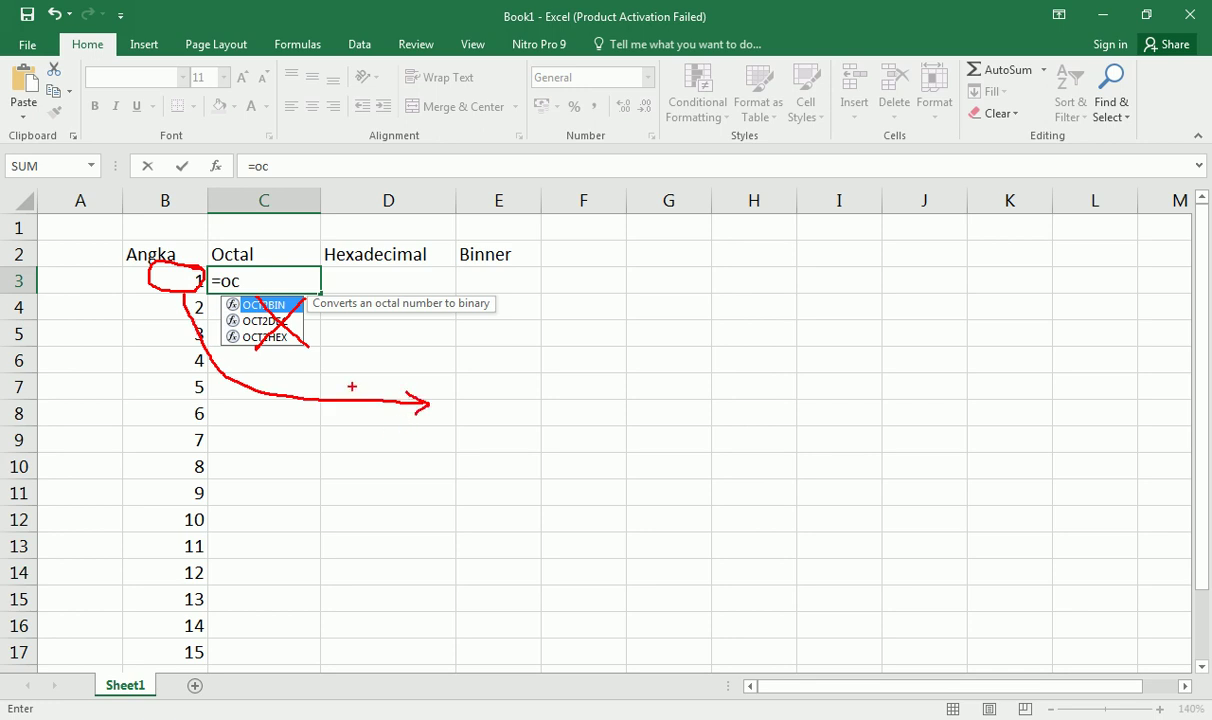
{"action": "left_click_drag", "start_coordinate": [446, 383], "coordinate": [446, 443]}
{"action": "type", "text": "d"}
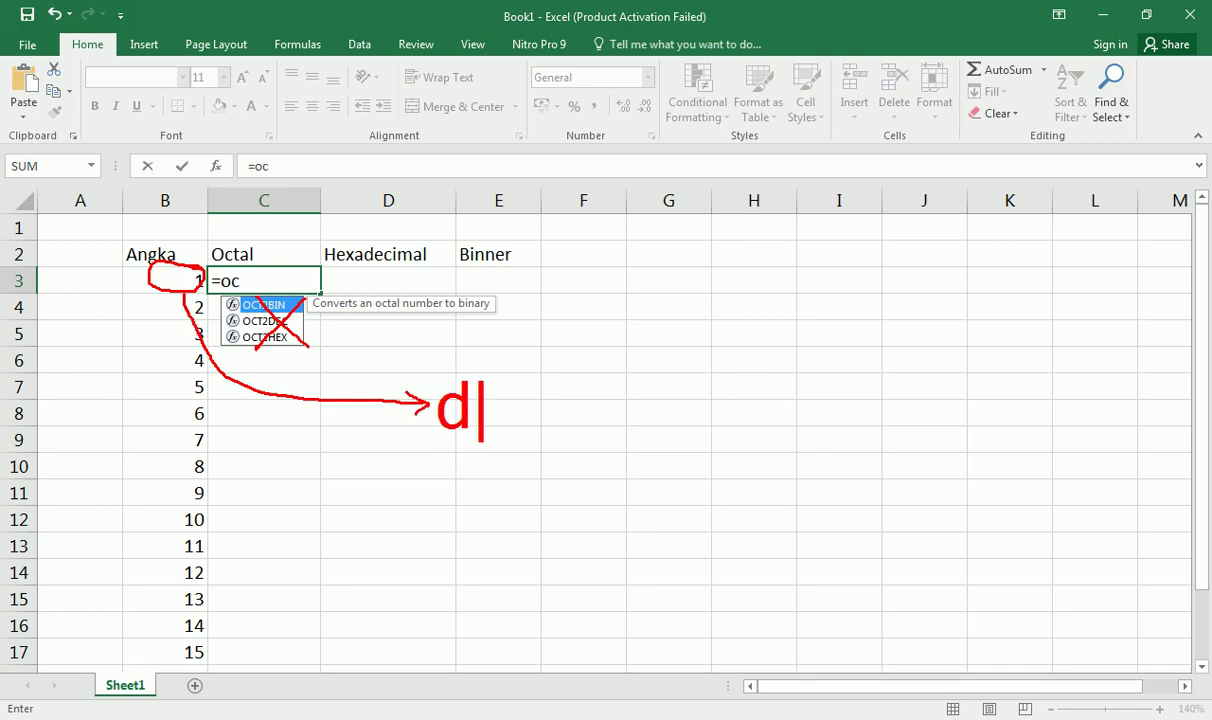
{"action": "type", "text": "ecimal"}
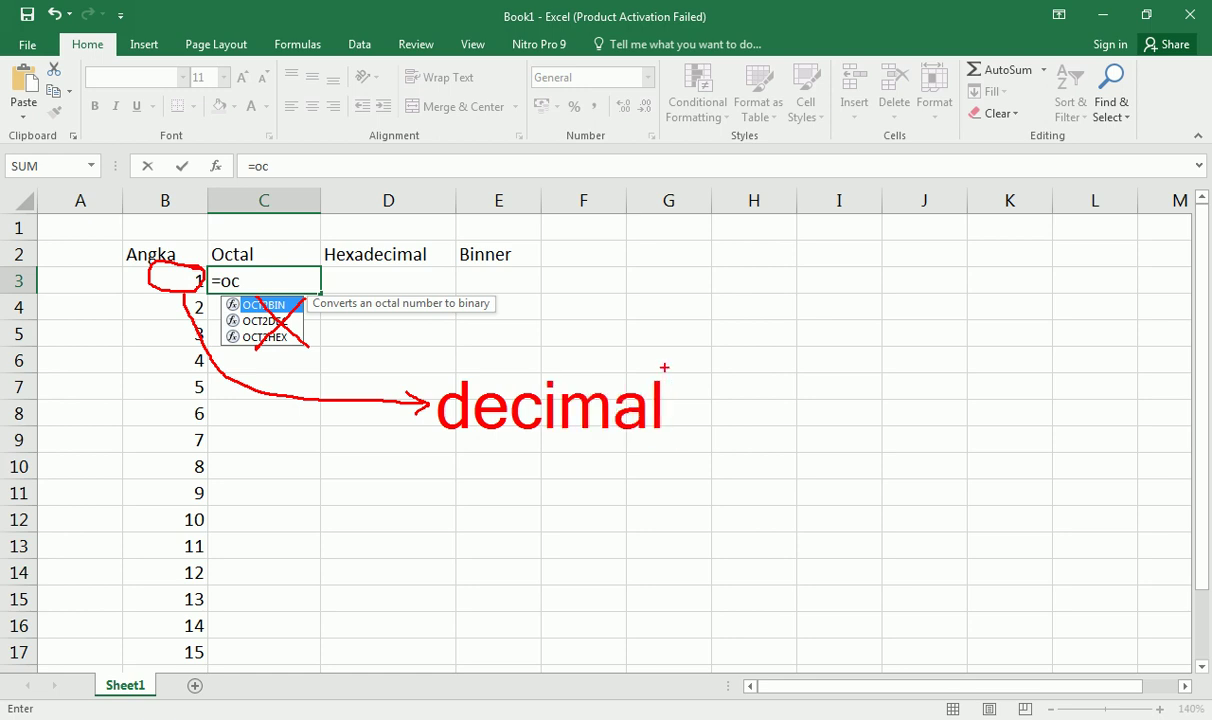
{"action": "key", "text": "Escape"}
Change the entry to =dec and annotate DEC2OCT and the Octal heading
{"action": "key", "text": "BackSpace"}
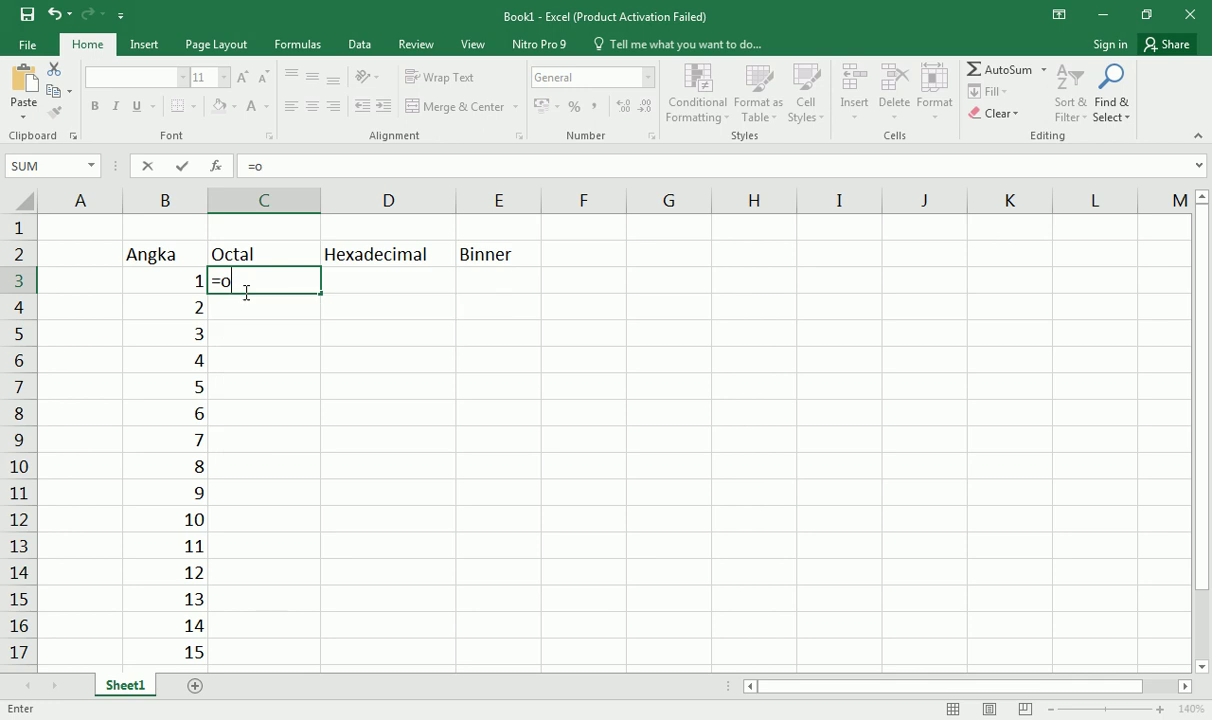
{"action": "key", "text": "BackSpace"}
{"action": "type", "text": "decima"}
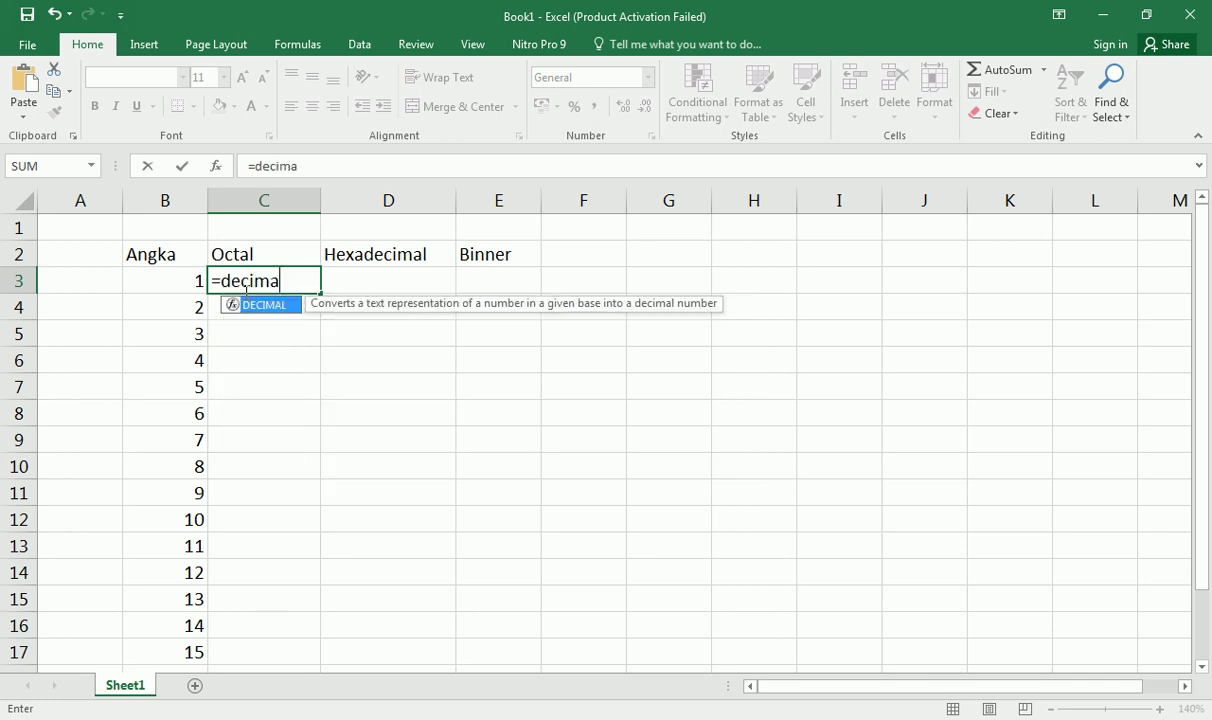
{"action": "key", "text": "BackSpace"}
{"action": "key", "text": "BackSpace"}
{"action": "key", "text": "BackSpace"}
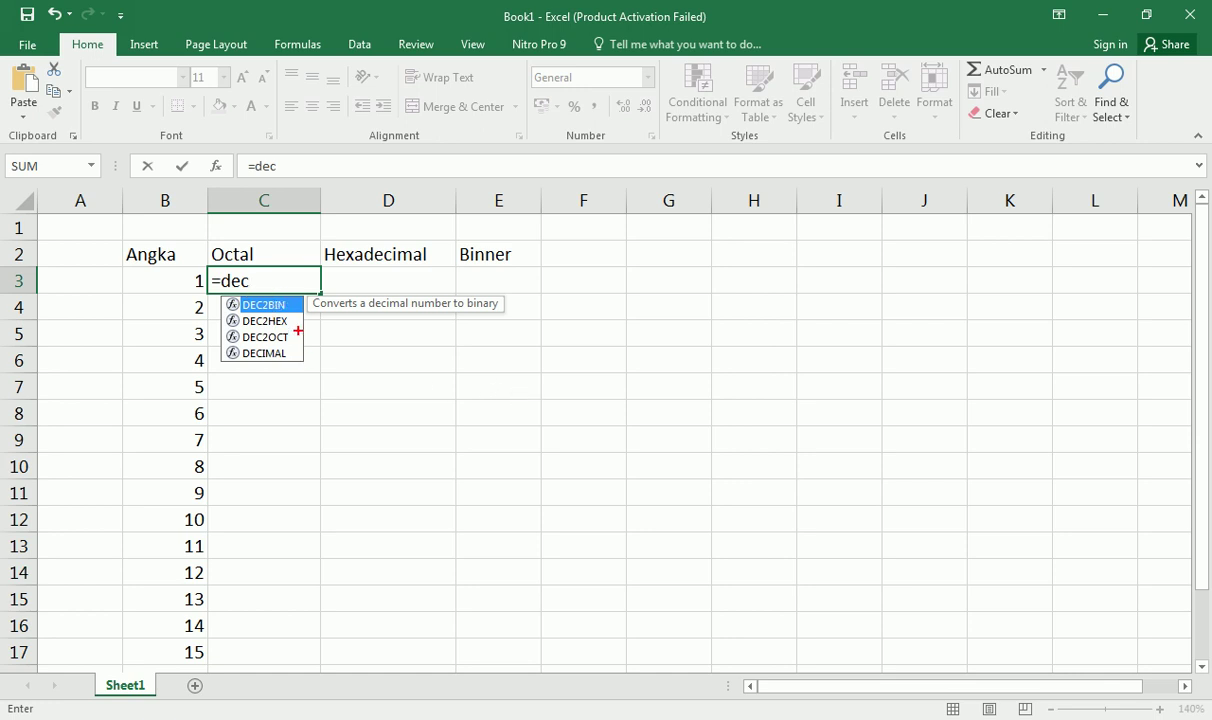
{"action": "left_click_drag", "start_coordinate": [299, 344], "coordinate": [371, 335]}
{"action": "left_click_drag", "start_coordinate": [263, 232], "coordinate": [272, 266]}
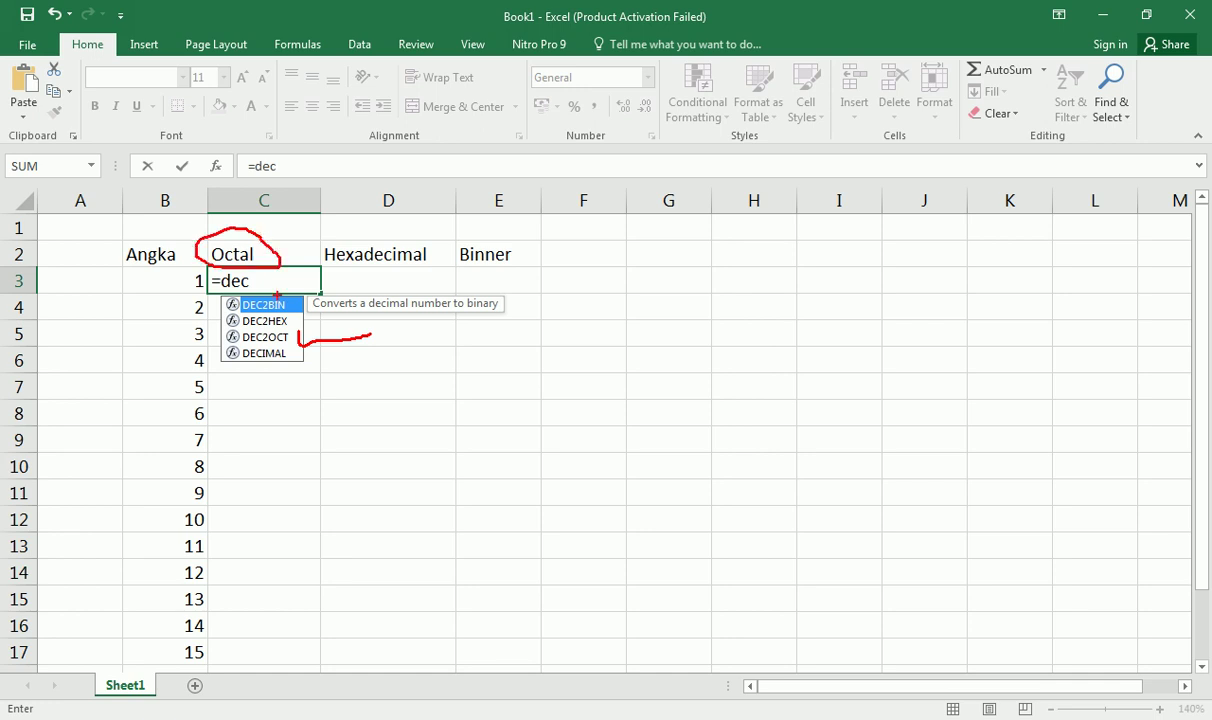
{"action": "key", "text": "Escape"}
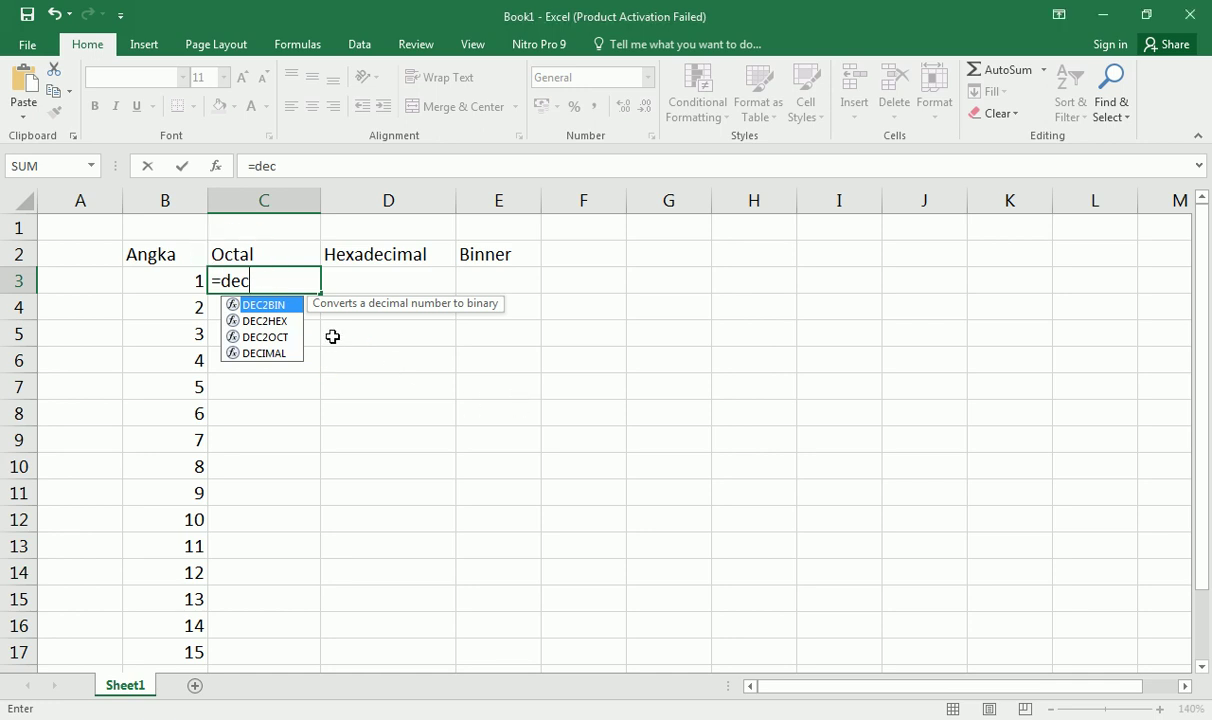
Complete =DEC2OCT(B3) in C3, annotating column B and row 2 along the way
{"action": "type", "text": "2"}
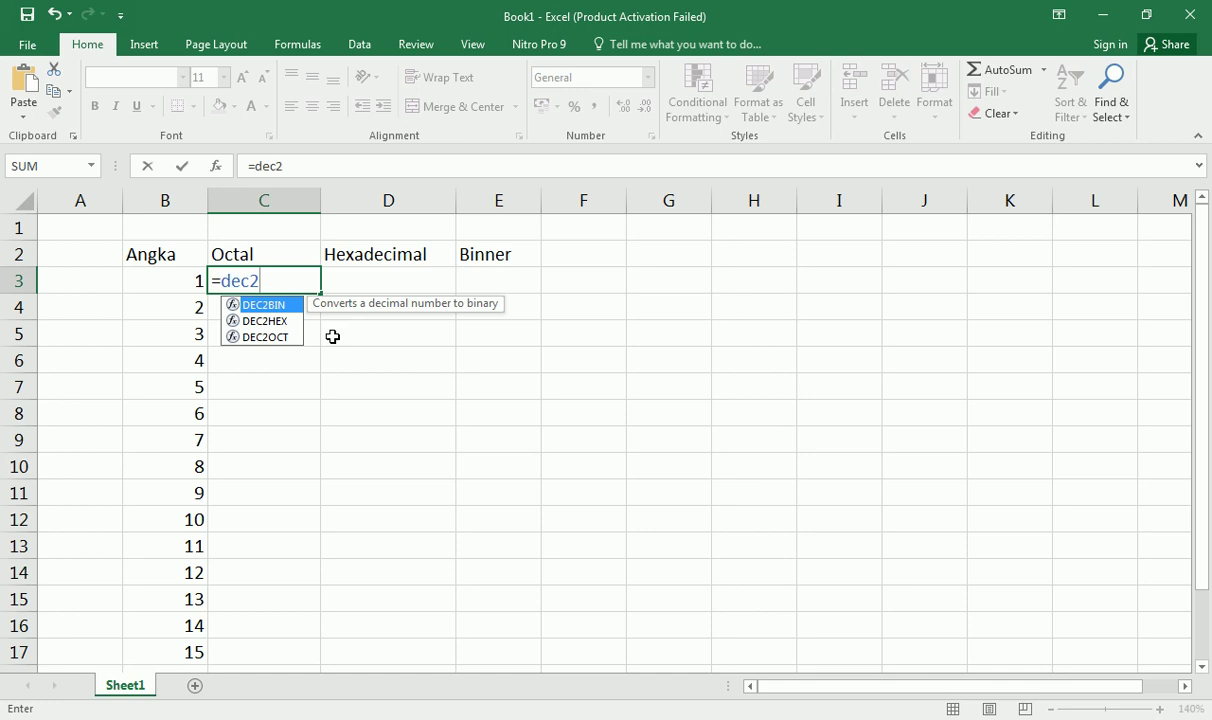
{"action": "type", "text": "oc"}
{"action": "key", "text": "Tab"}
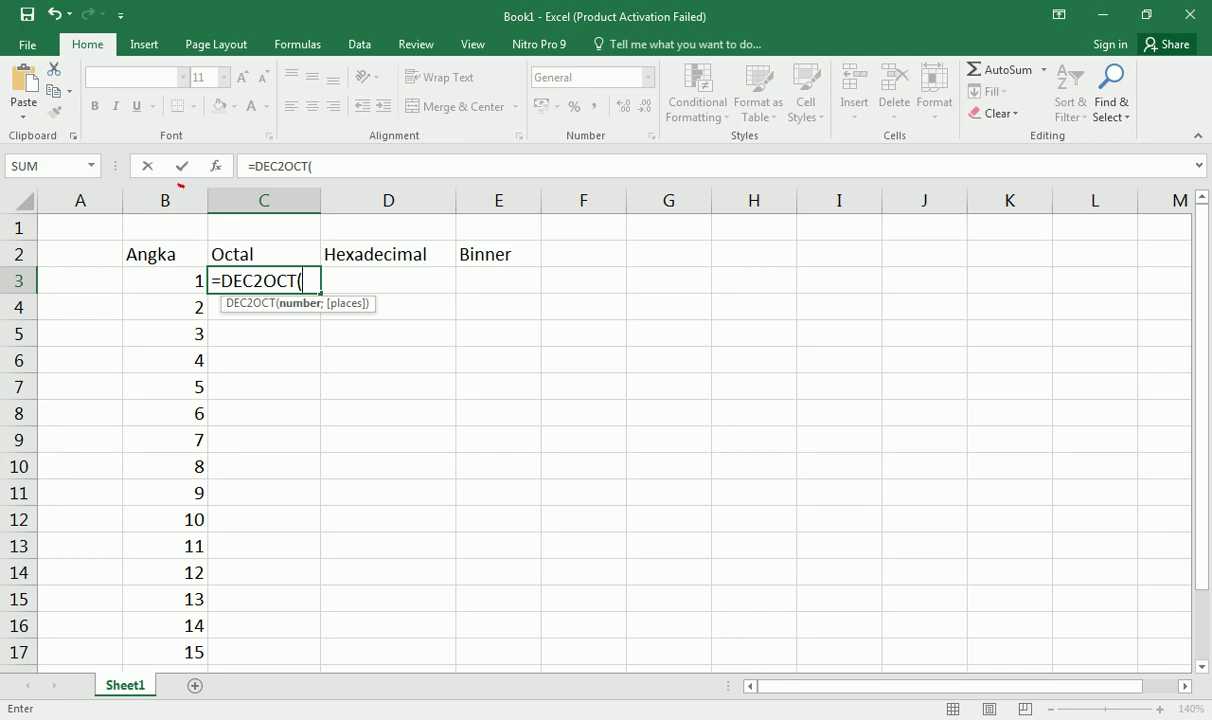
{"action": "left_click_drag", "start_coordinate": [183, 187], "coordinate": [157, 199]}
{"action": "left_click_drag", "start_coordinate": [12, 248], "coordinate": [104, 246]}
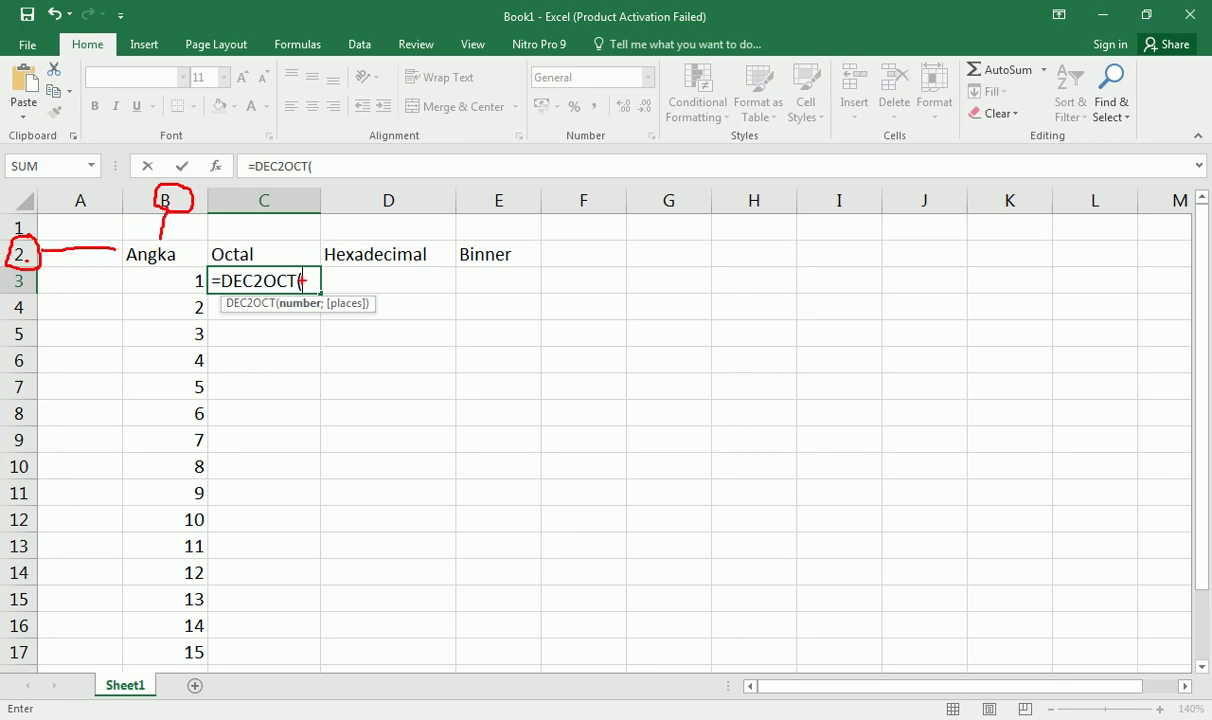
{"action": "key", "text": "Escape"}
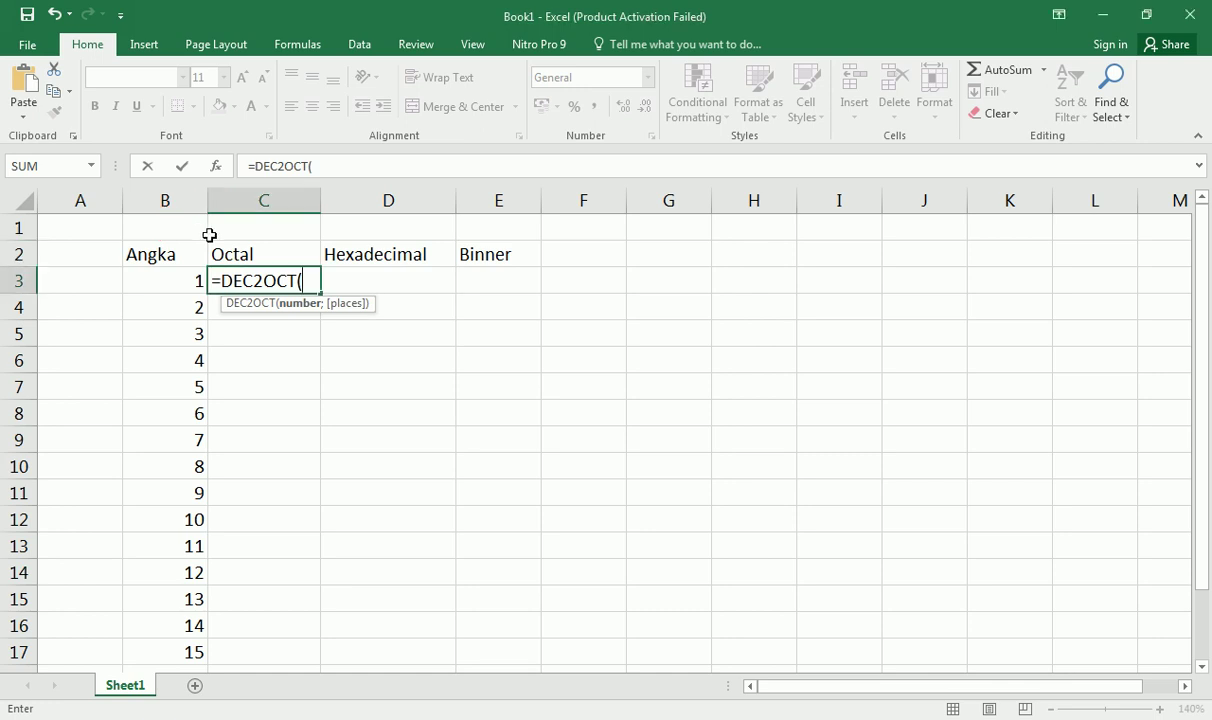
{"action": "type", "text": "b"}
{"action": "type", "text": "3"}
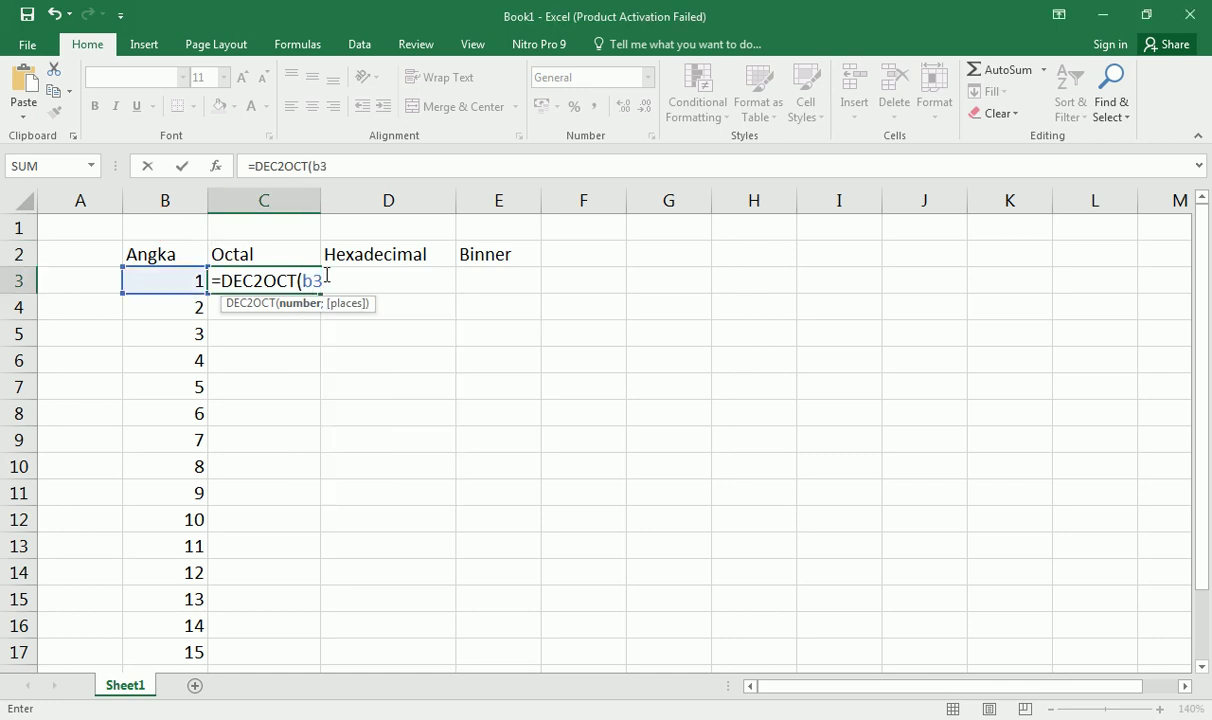
{"action": "type", "text": ")"}
{"action": "key", "text": "Return"}
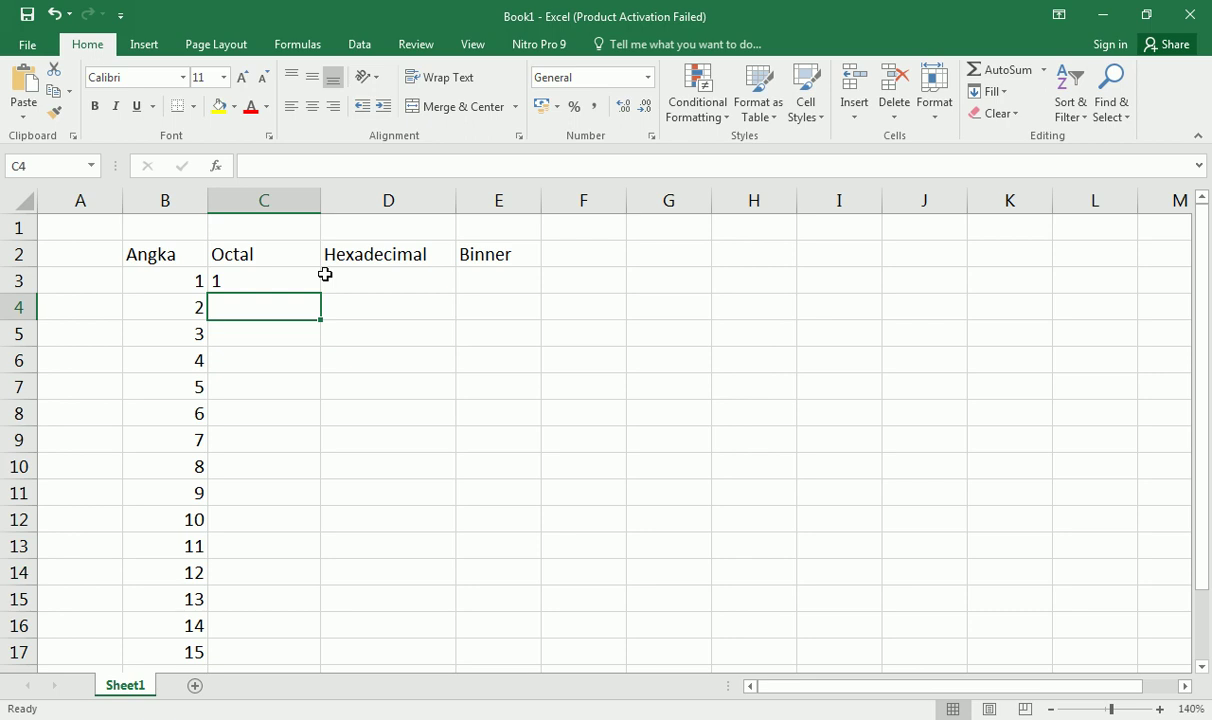
Fill the DEC2OCT formula down to C17 and center the octal results
{"action": "left_click", "coordinate": [245, 272]}
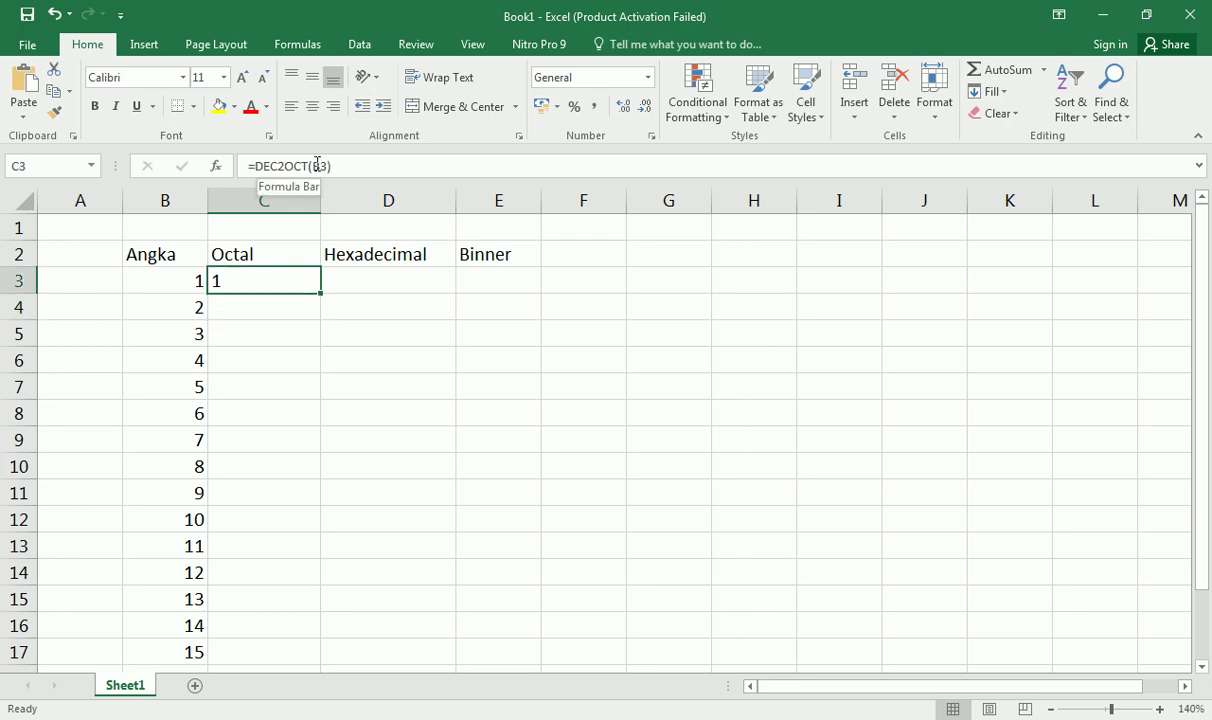
{"action": "left_click_drag", "start_coordinate": [321, 293], "coordinate": [321, 655]}
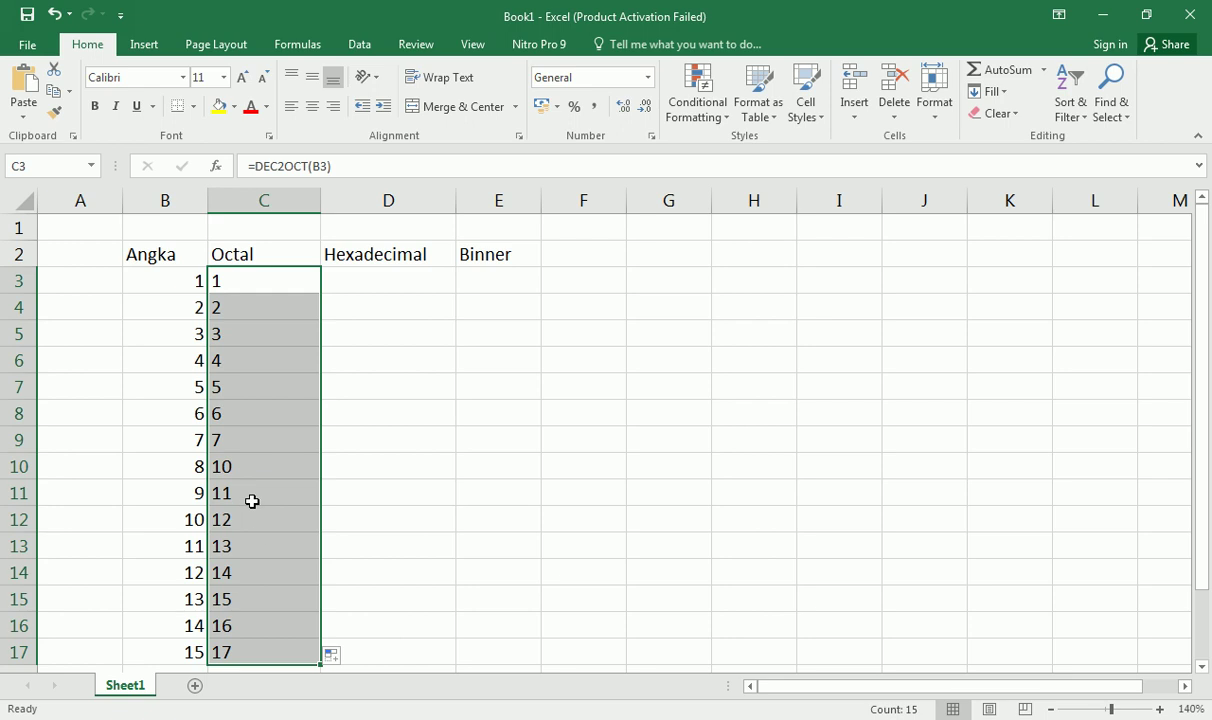
{"action": "left_click", "coordinate": [312, 106]}
{"action": "left_click", "coordinate": [386, 281]}
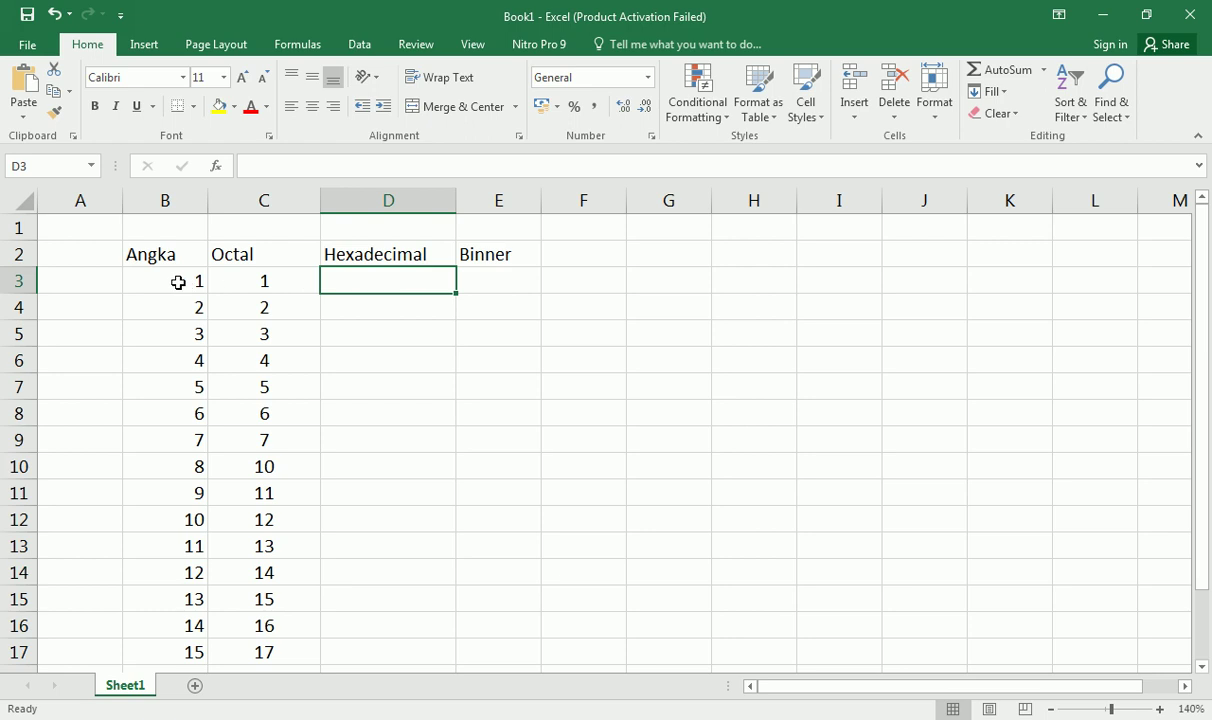
Enter =DEC2HEX(B3) in cell D3
{"action": "type", "text": "="}
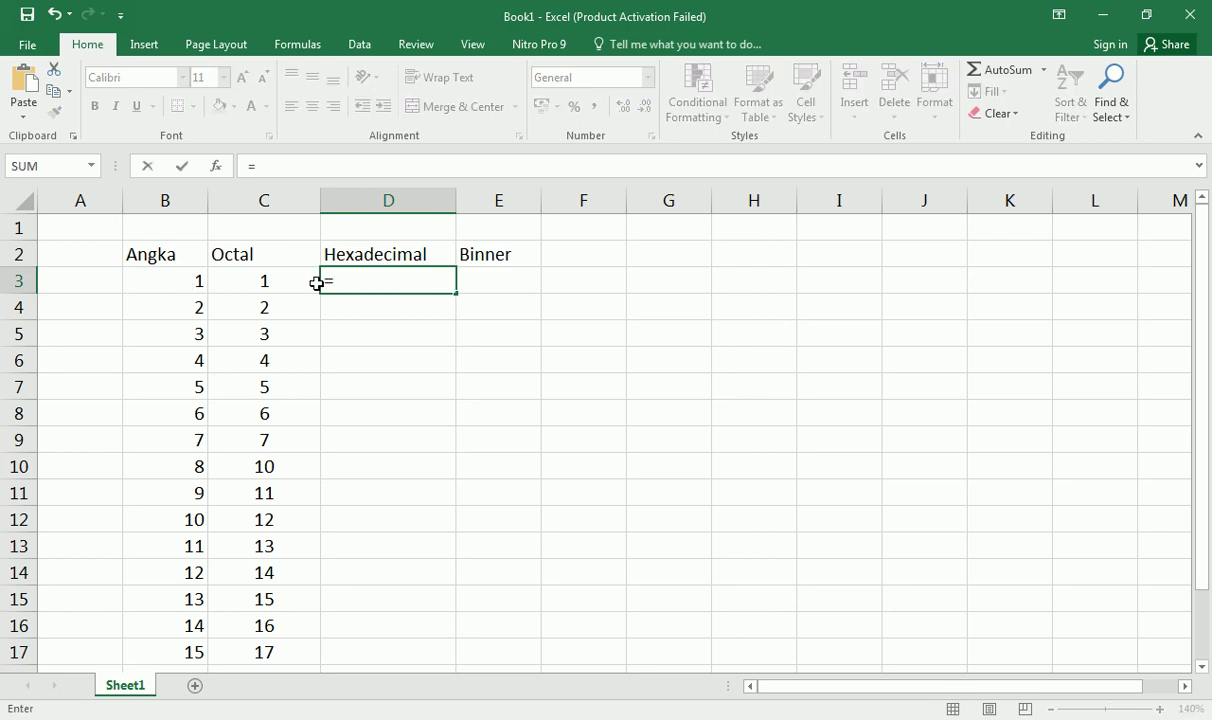
{"action": "type", "text": "dec"}
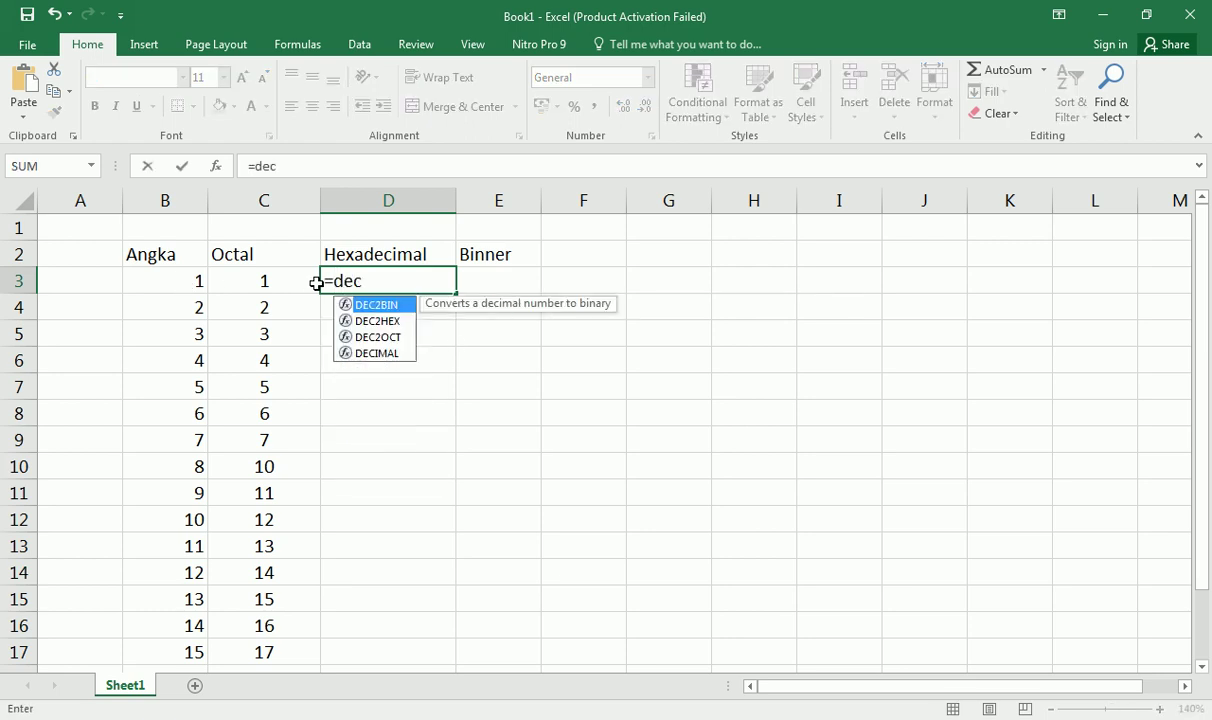
{"action": "double_click", "coordinate": [398, 322]}
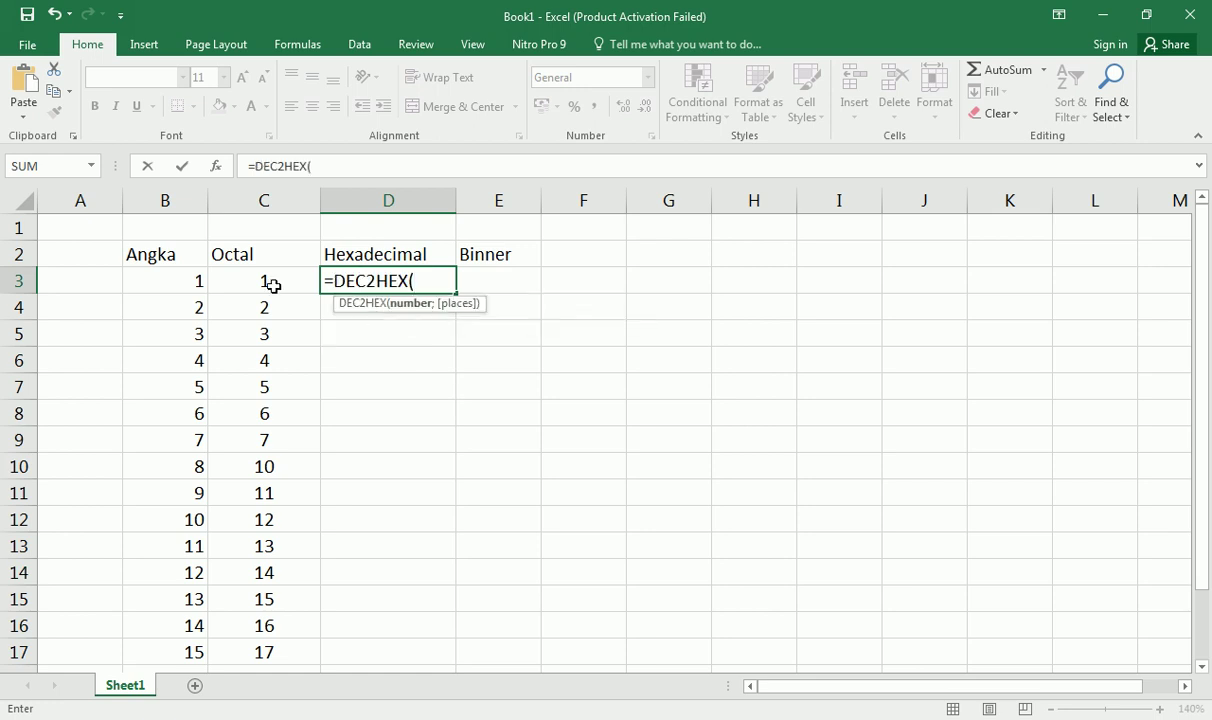
{"action": "left_click", "coordinate": [192, 278]}
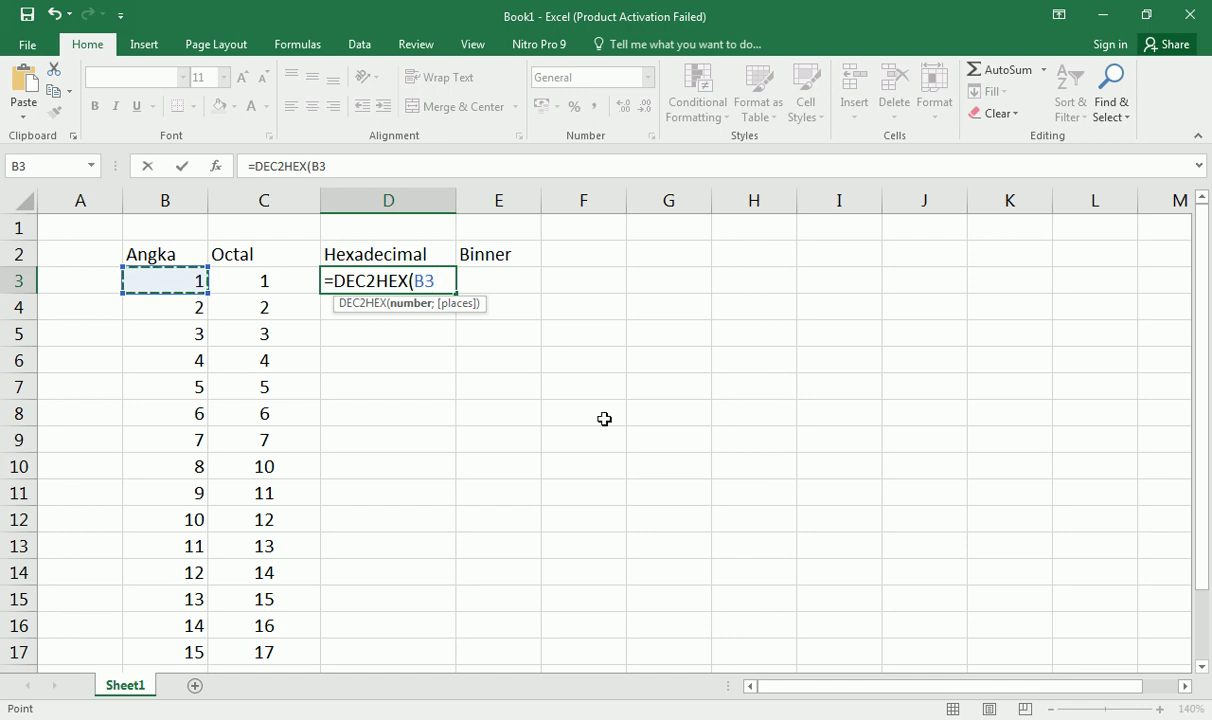
{"action": "type", "text": ")"}
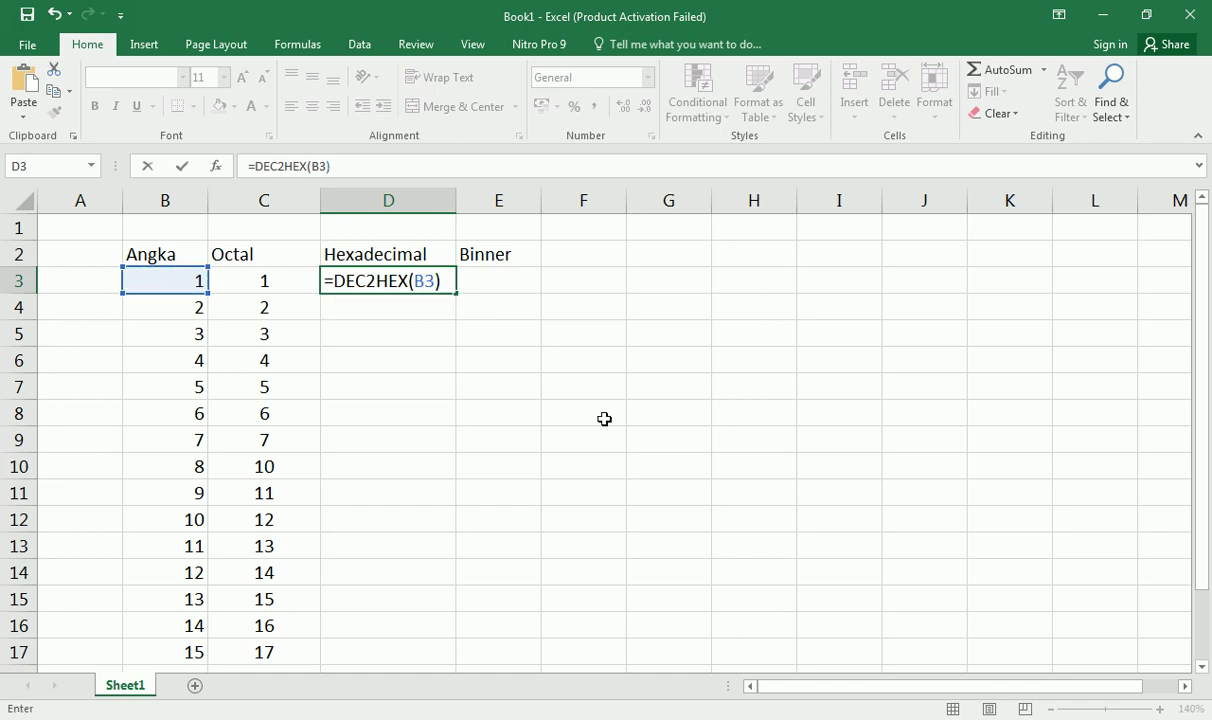
{"action": "key", "text": "Return"}
Reopen D3's formula, annotate it with an arrow and 'enter', and confirm it
{"action": "left_click", "coordinate": [452, 278]}
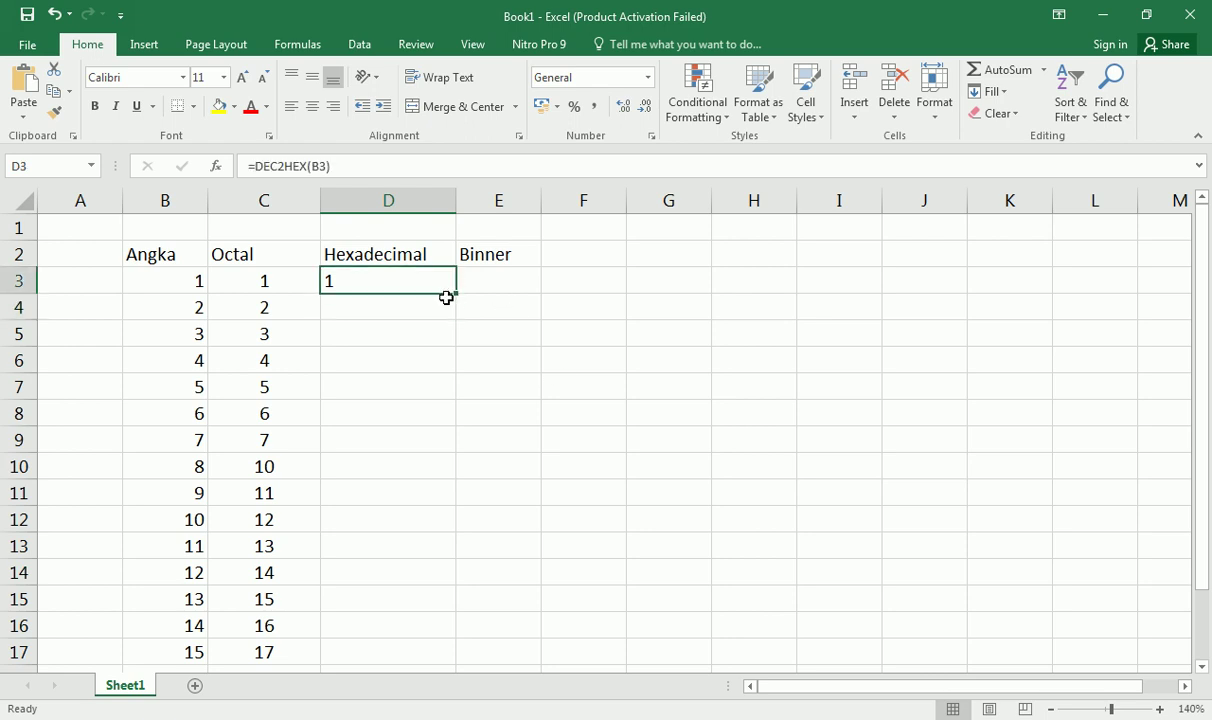
{"action": "double_click", "coordinate": [445, 292]}
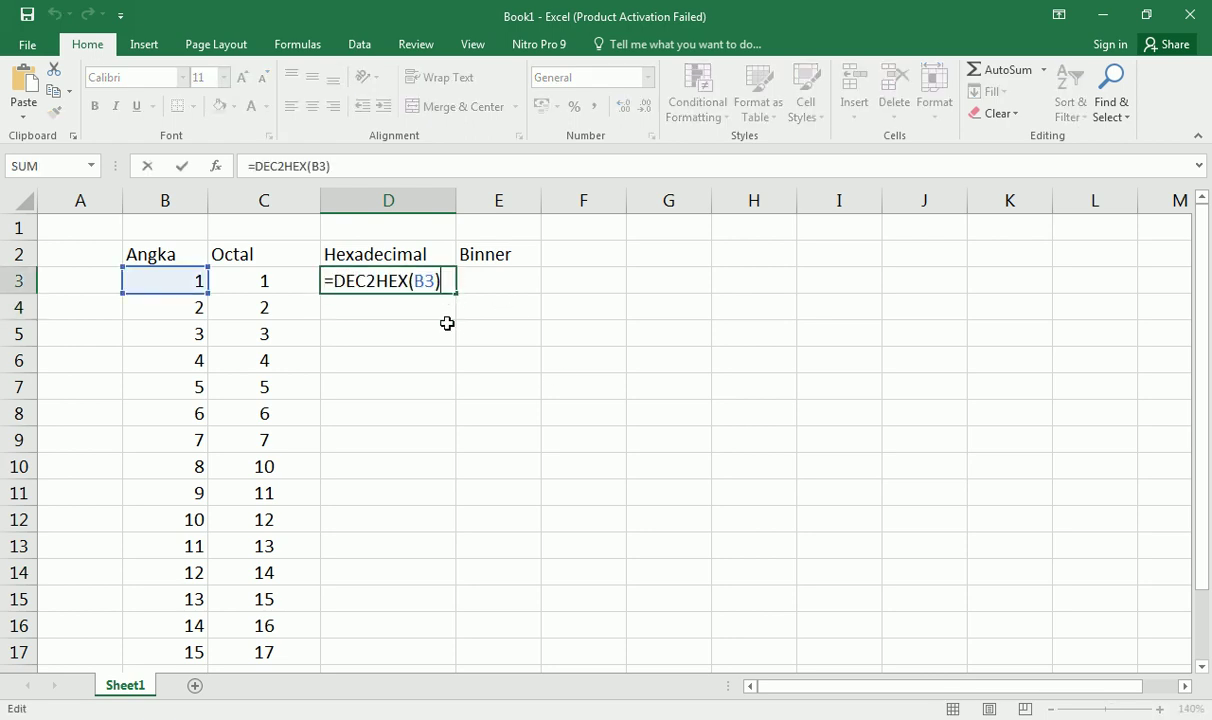
{"action": "mouse_move", "coordinate": [422, 296]}
{"action": "left_mouse_down"}
{"action": "mouse_move", "coordinate": [551, 328]}
{"action": "mouse_move", "coordinate": [546, 342]}
{"action": "mouse_move", "coordinate": [586, 371]}
{"action": "left_mouse_up"}
{"action": "type", "text": "e"}
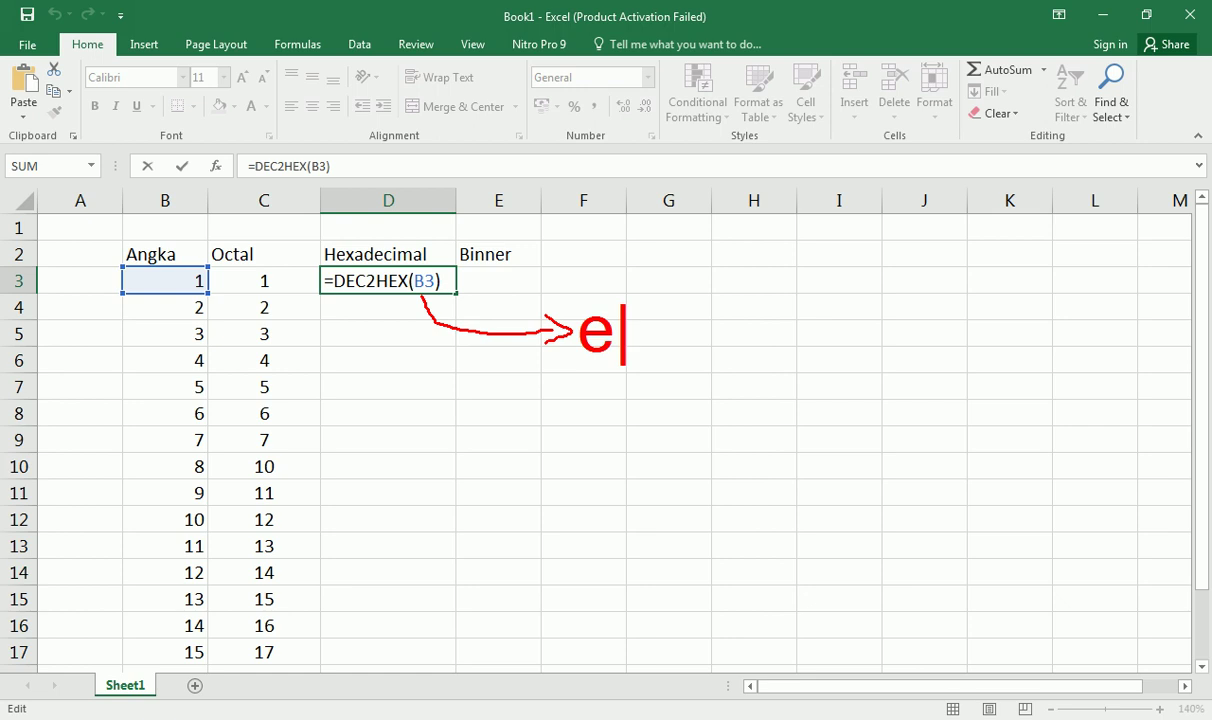
{"action": "type", "text": "nter"}
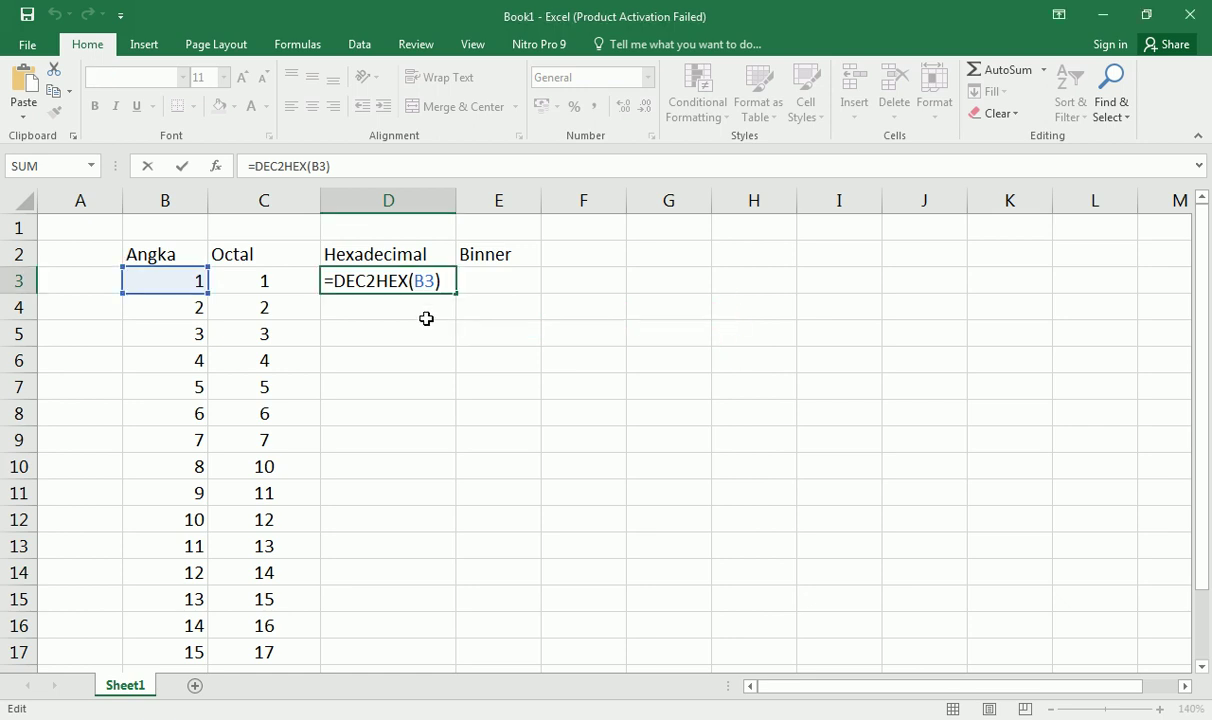
{"action": "key", "text": "Return"}
{"action": "left_click", "coordinate": [418, 282]}
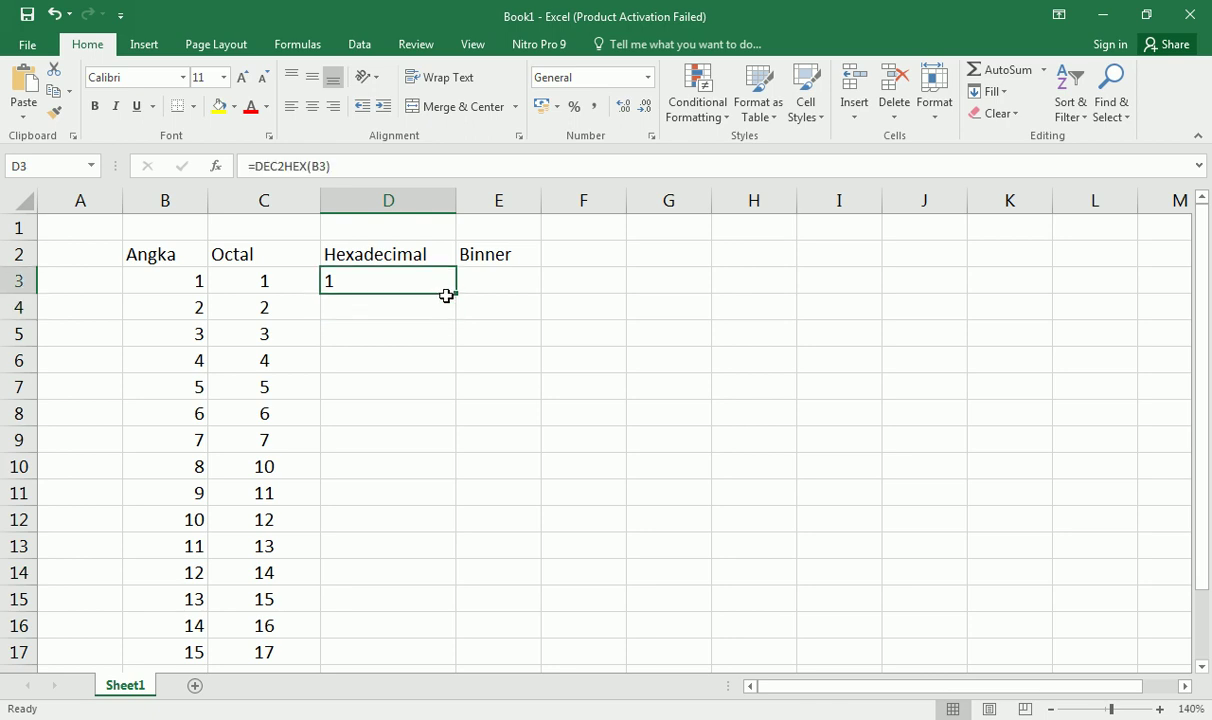
Annotate 'klik tahan / drag ke bawah', fill DEC2HEX down to D17, and center it
{"action": "mouse_move", "coordinate": [457, 292]}
{"action": "left_mouse_down"}
{"action": "mouse_move", "coordinate": [460, 342]}
{"action": "mouse_move", "coordinate": [443, 359]}
{"action": "mouse_move", "coordinate": [539, 383]}
{"action": "left_mouse_up"}
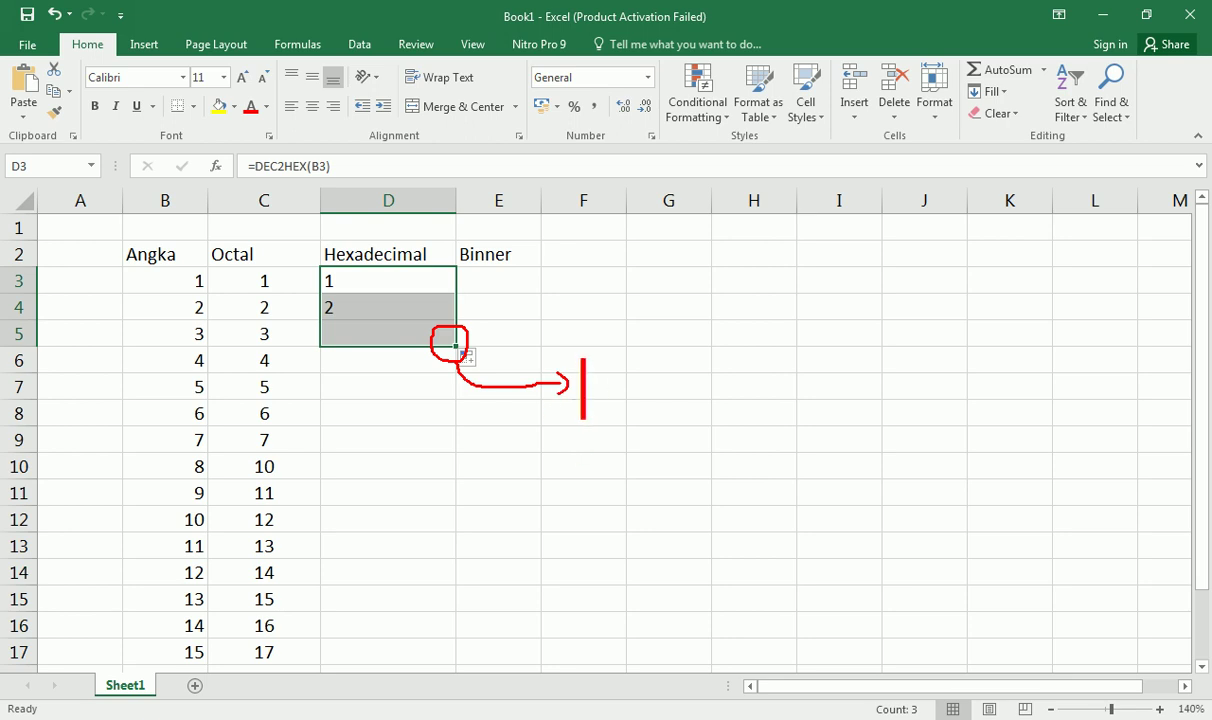
{"action": "type", "text": "klik ta"}
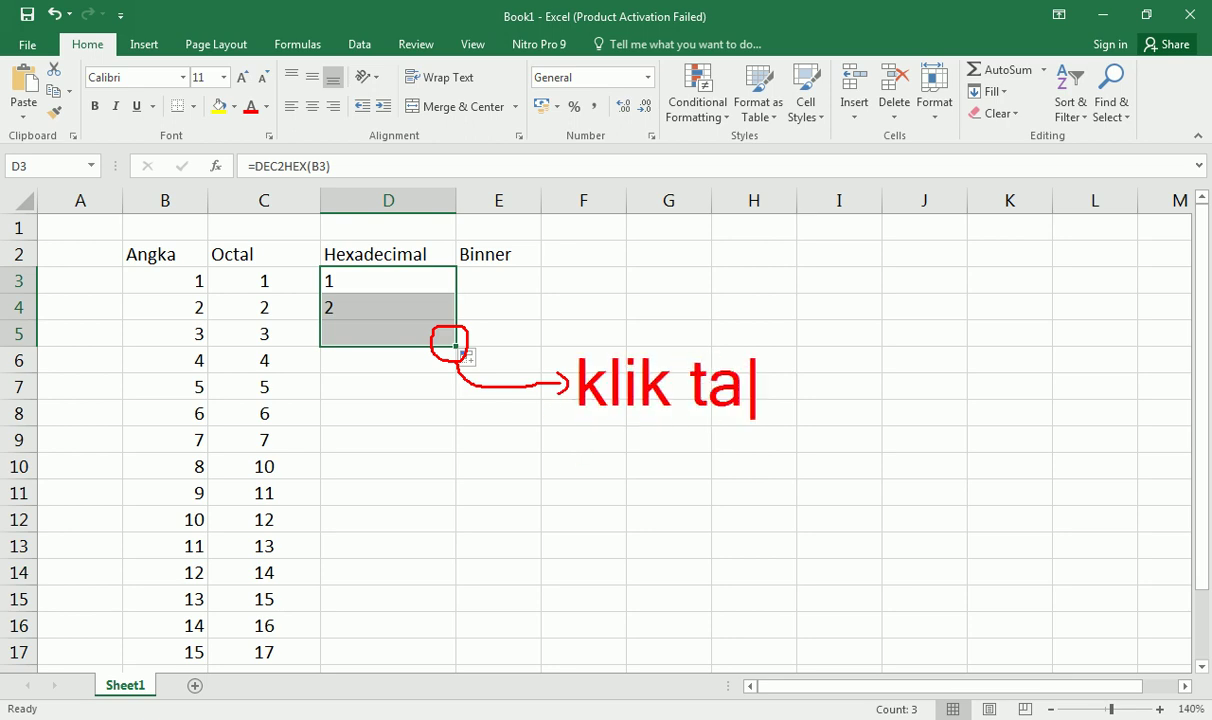
{"action": "type", "text": "han"}
{"action": "key", "text": "Return"}
{"action": "type", "text": "dr"}
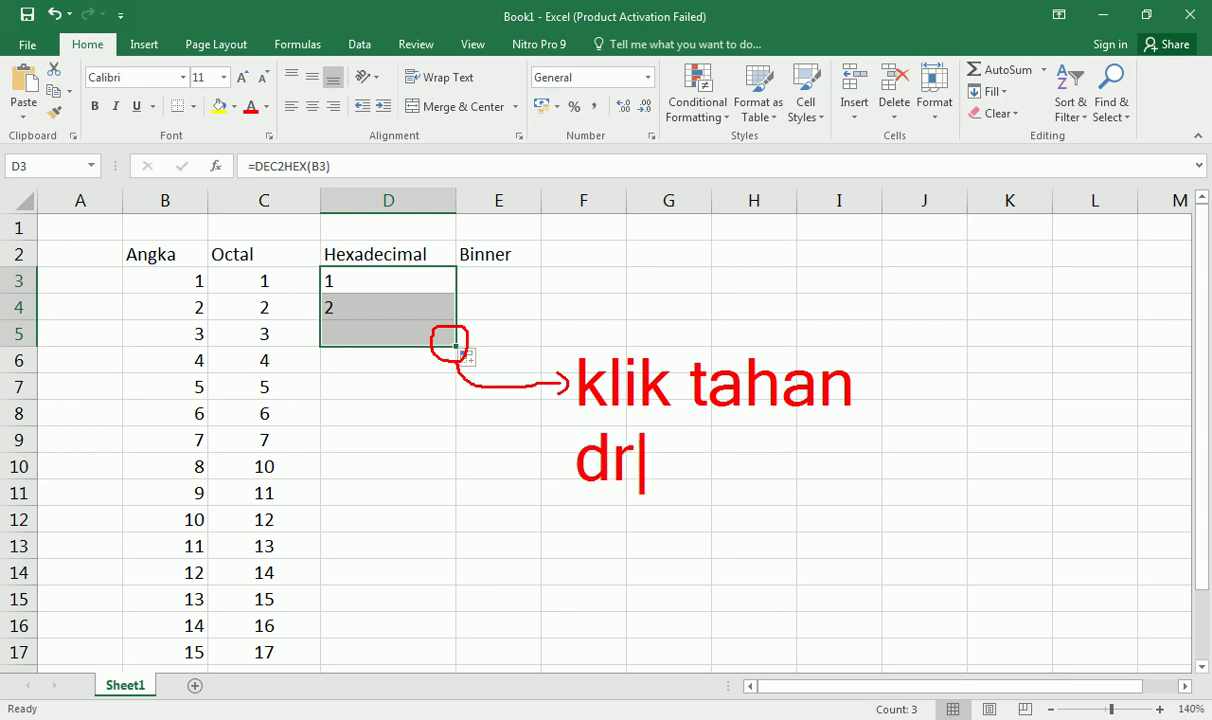
{"action": "type", "text": "ag ke "}
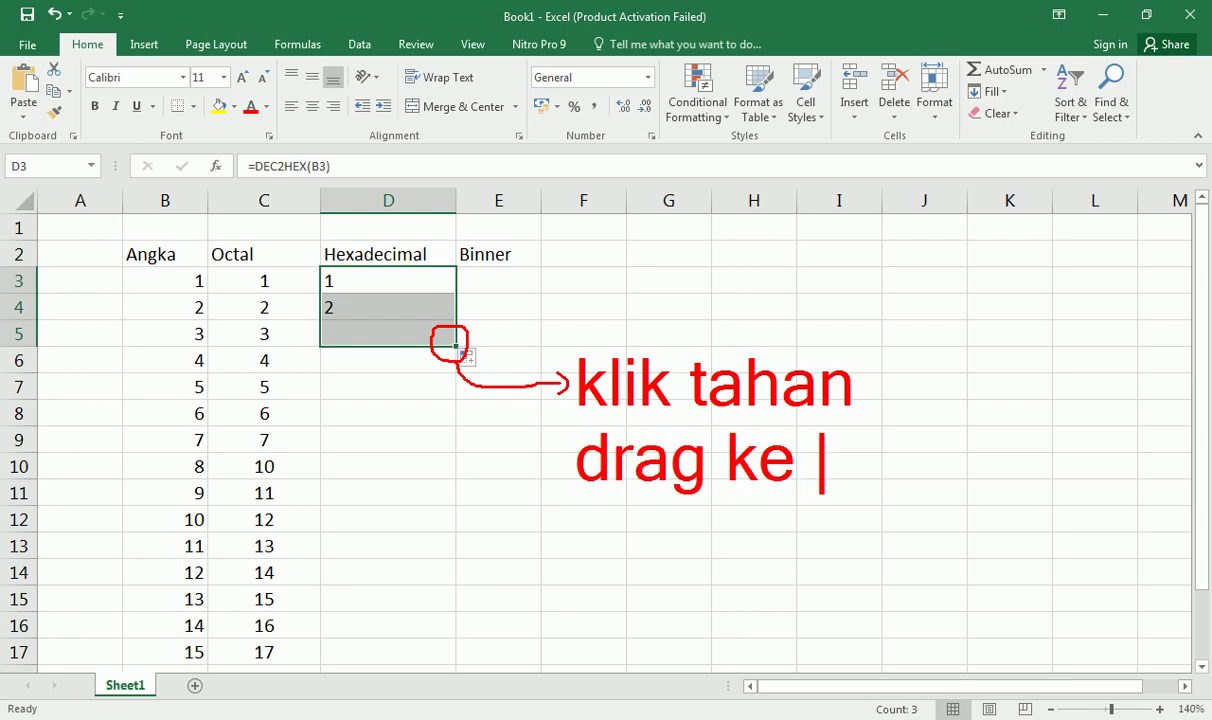
{"action": "type", "text": "bawah"}
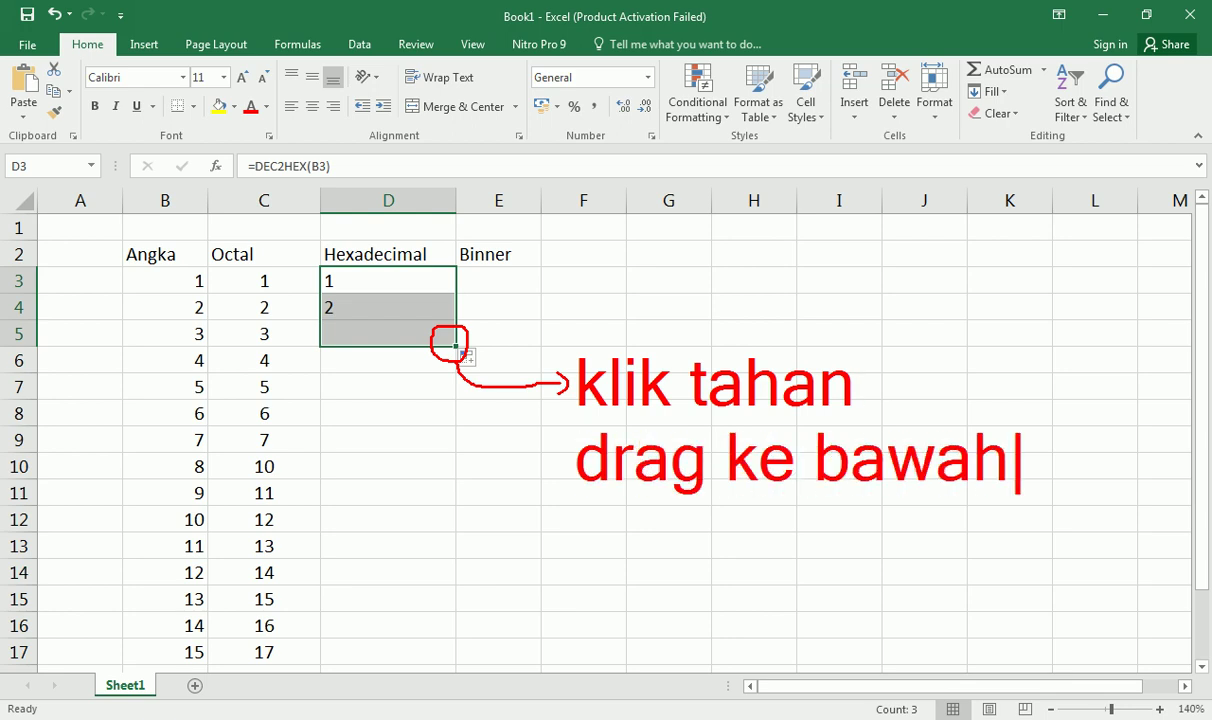
{"action": "key", "text": "Return"}
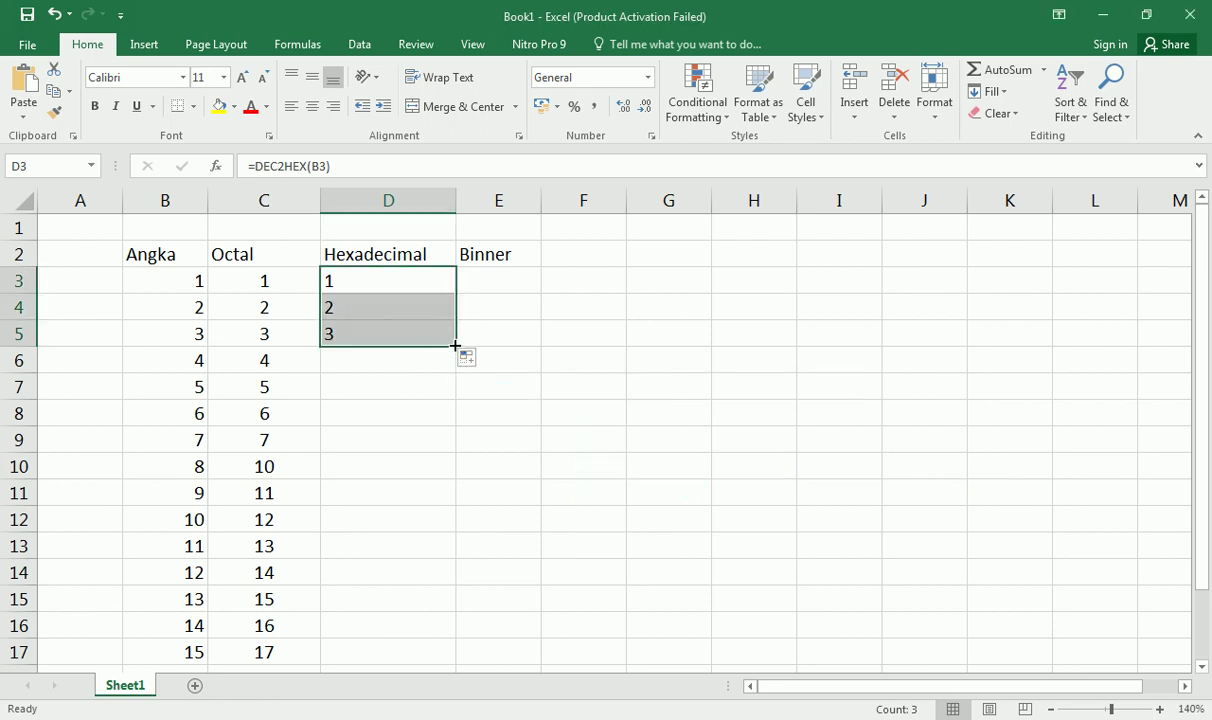
{"action": "mouse_move", "coordinate": [459, 345]}
{"action": "left_mouse_down"}
{"action": "mouse_move", "coordinate": [440, 583]}
{"action": "mouse_move", "coordinate": [450, 657]}
{"action": "left_mouse_up"}
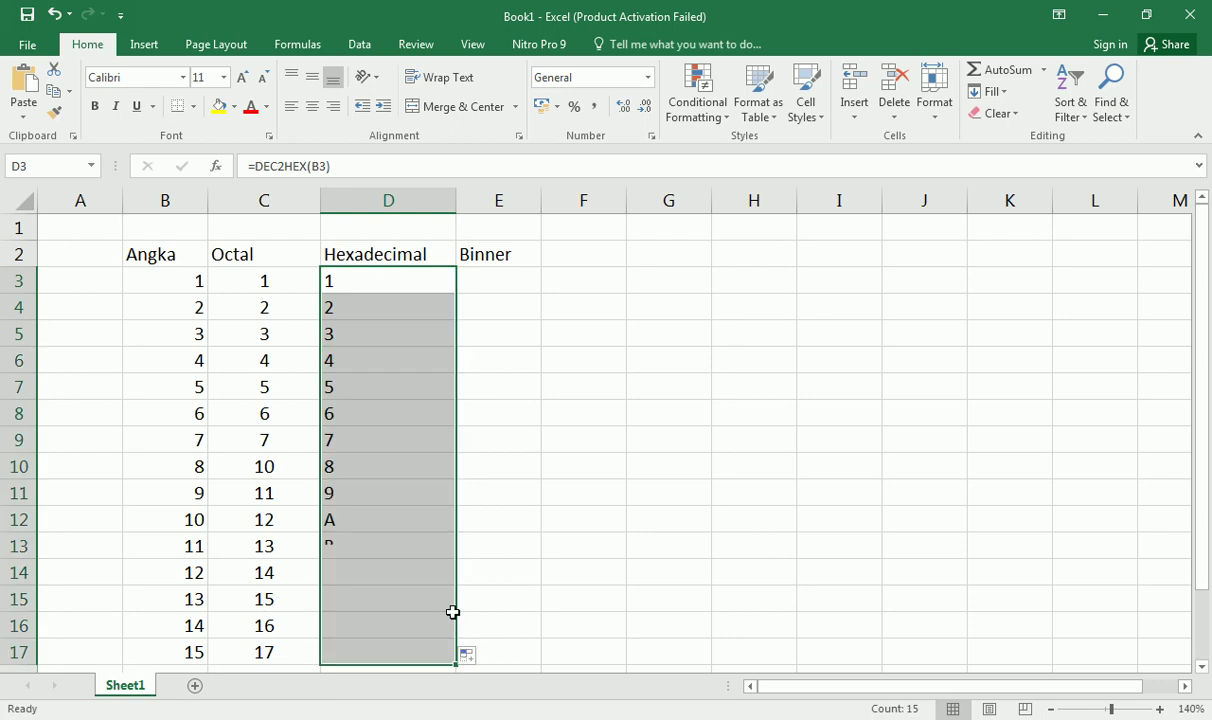
{"action": "left_click", "coordinate": [312, 106]}
{"action": "left_click", "coordinate": [312, 77]}
Enter =DEC2BIN(B3) in cell E3
{"action": "left_click", "coordinate": [473, 280]}
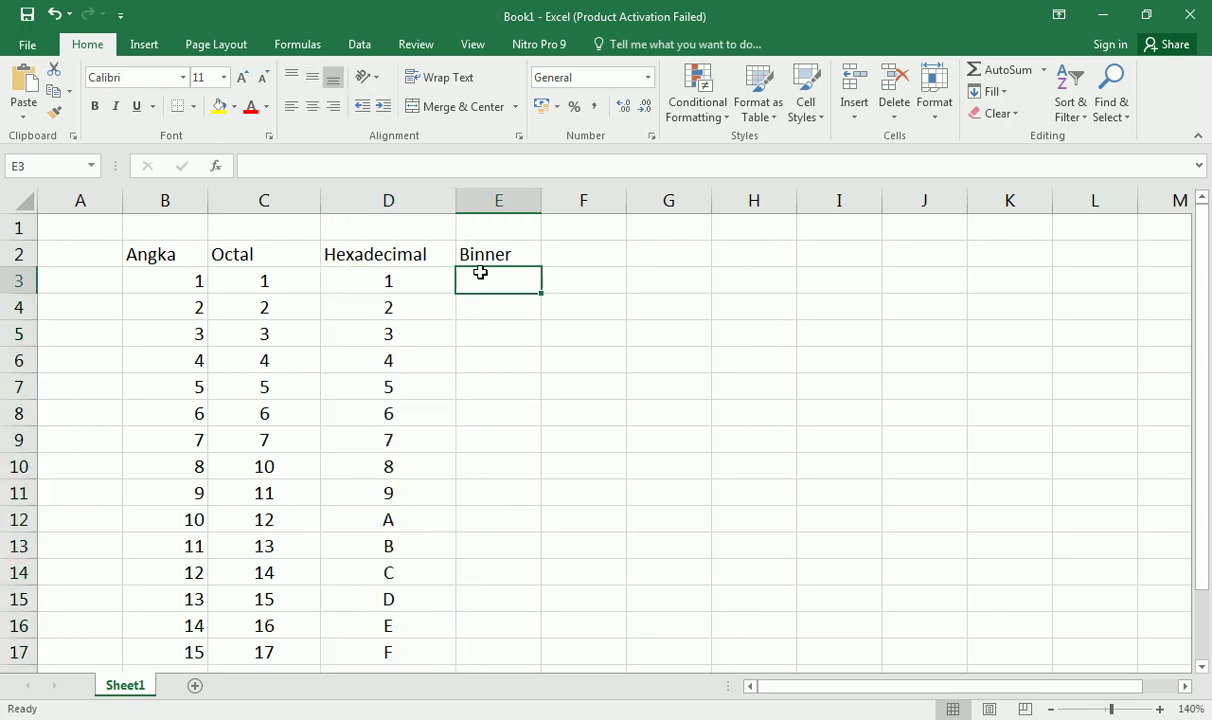
{"action": "type", "text": "="}
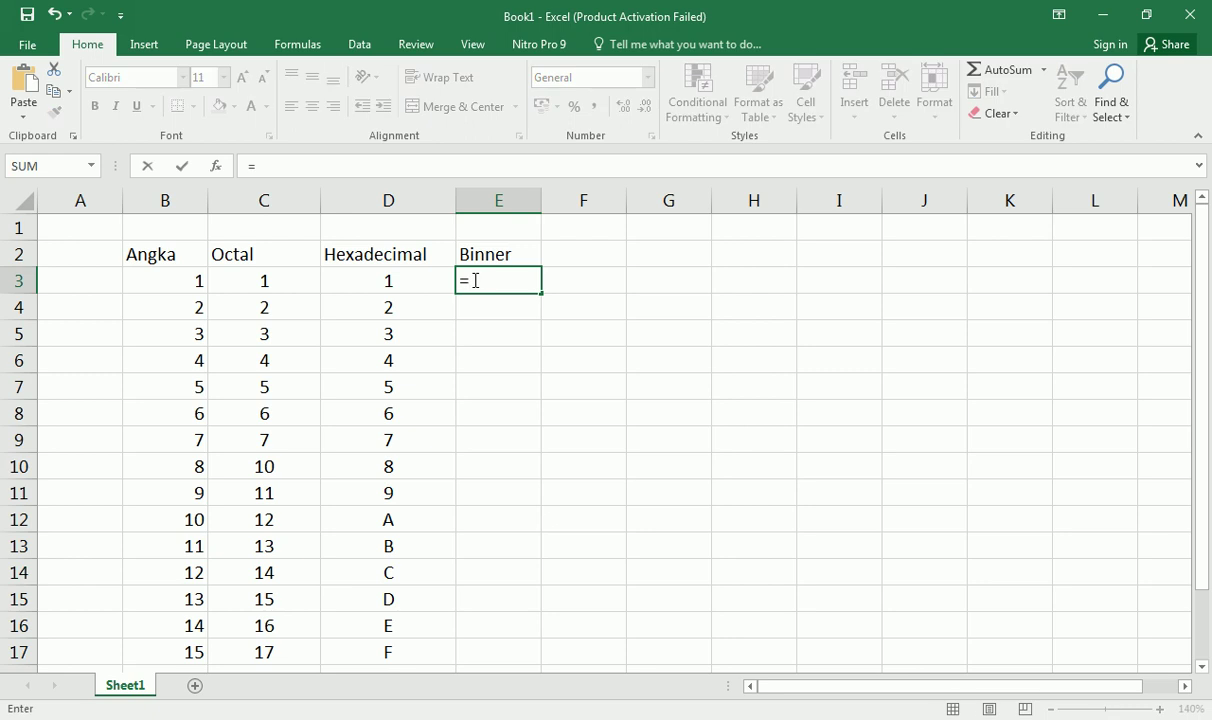
{"action": "type", "text": "dec"}
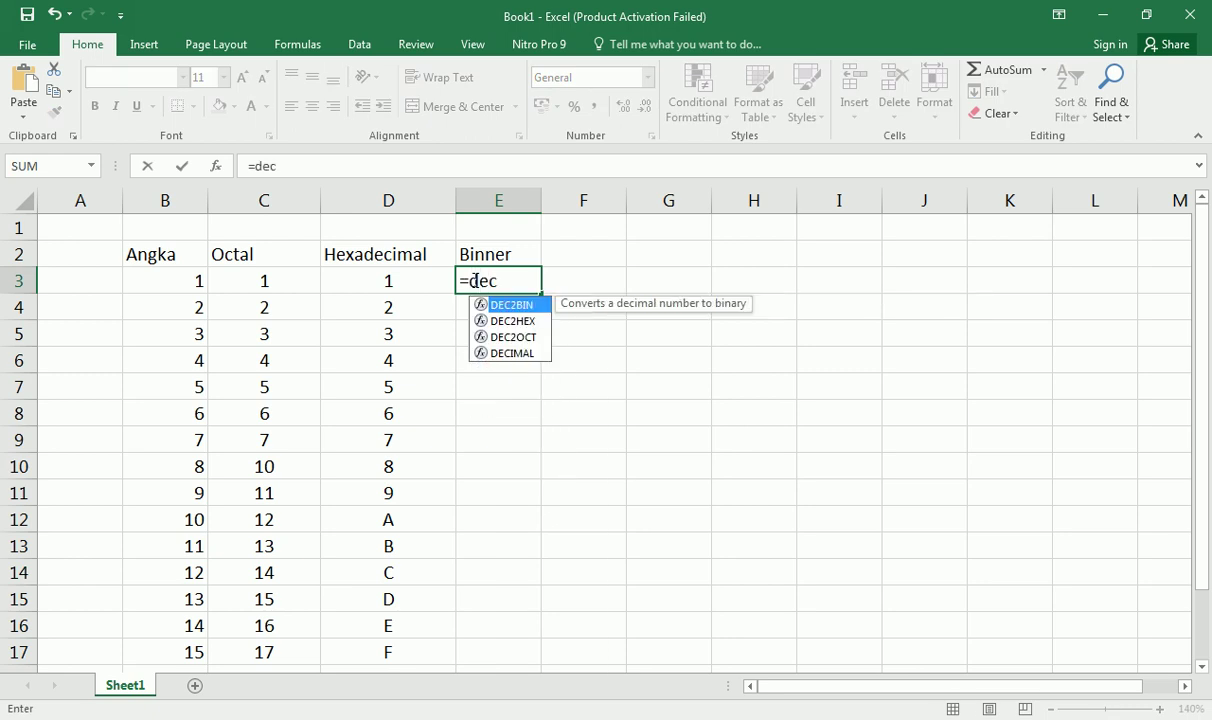
{"action": "double_click", "coordinate": [505, 304]}
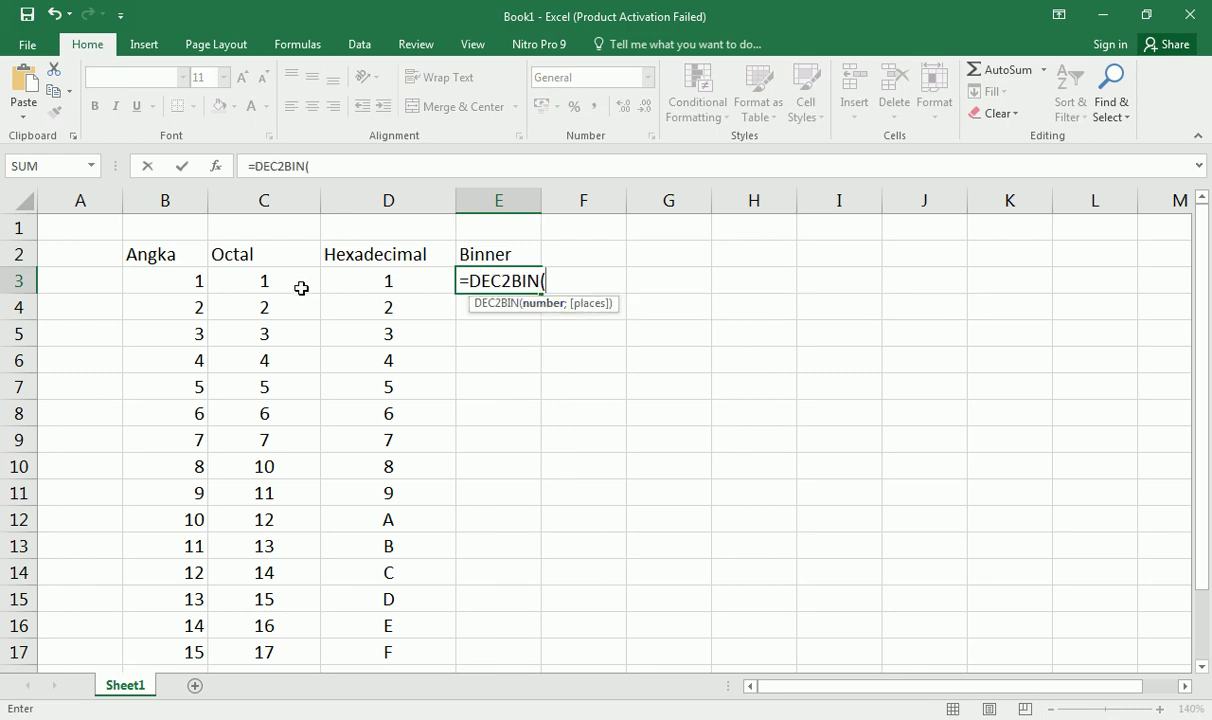
{"action": "left_click", "coordinate": [205, 281]}
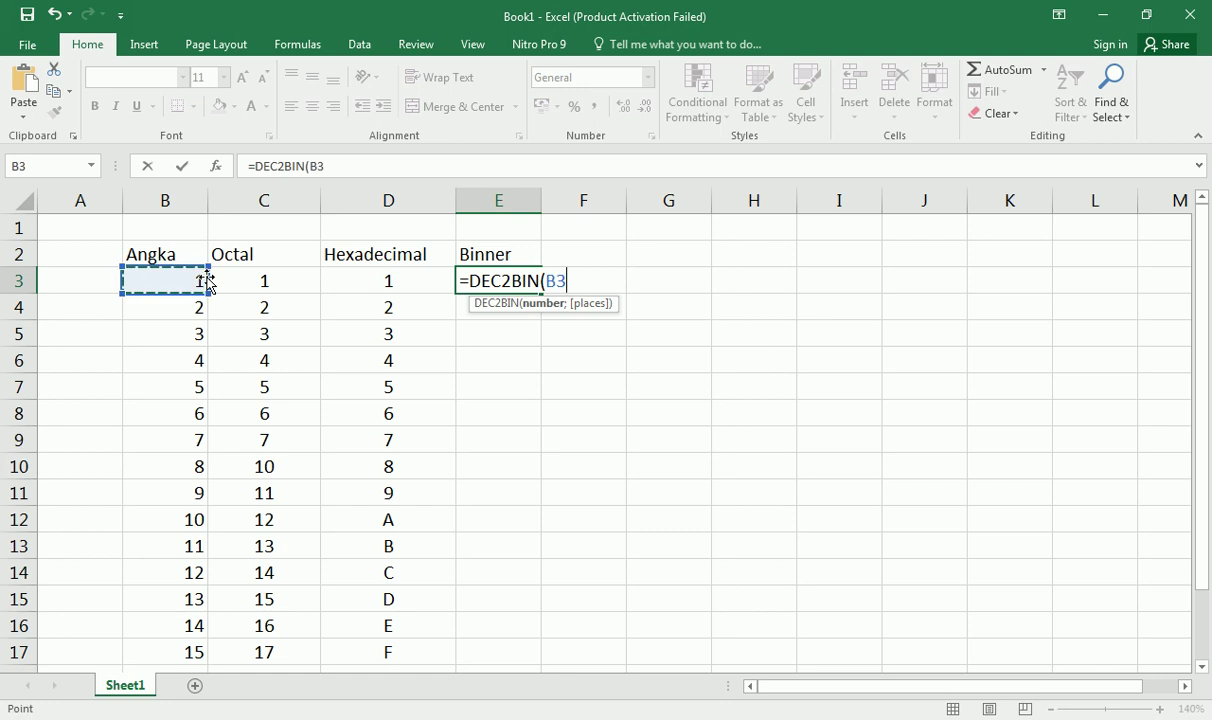
{"action": "type", "text": ")"}
{"action": "key", "text": "Return"}
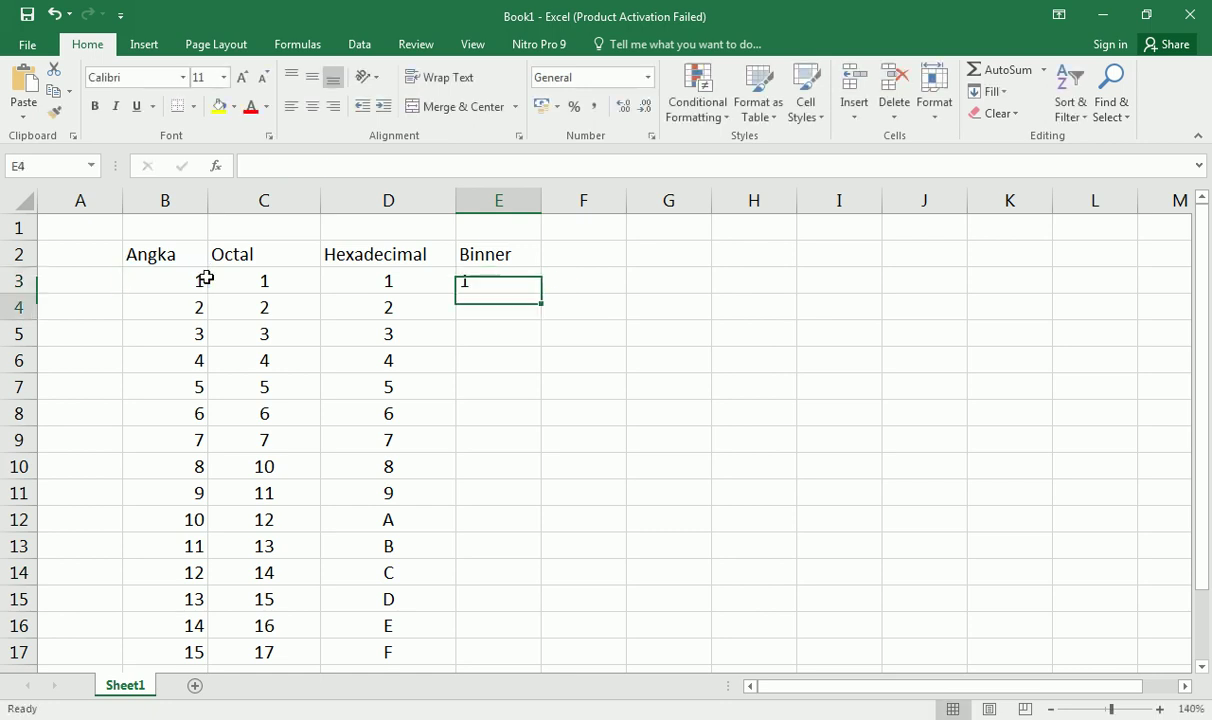
Fill the DEC2BIN formula down to E17, center it, and display E3's formula
{"action": "left_click", "coordinate": [495, 282]}
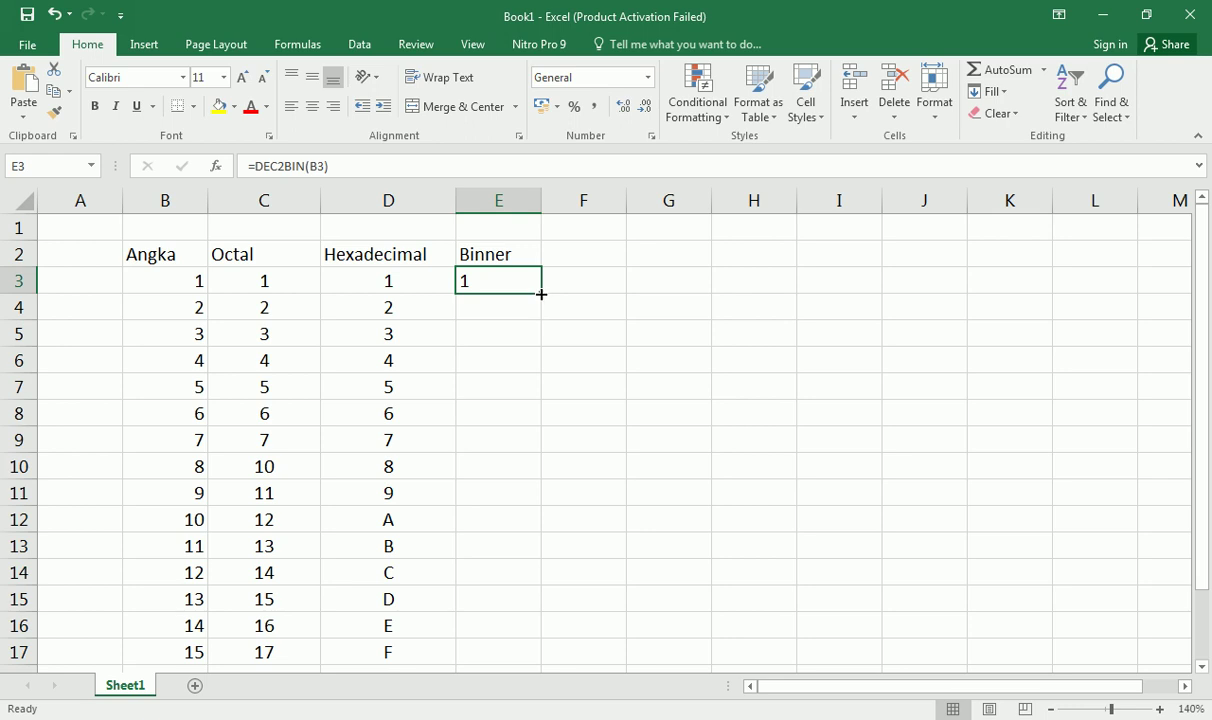
{"action": "left_click_drag", "start_coordinate": [541, 293], "coordinate": [536, 639]}
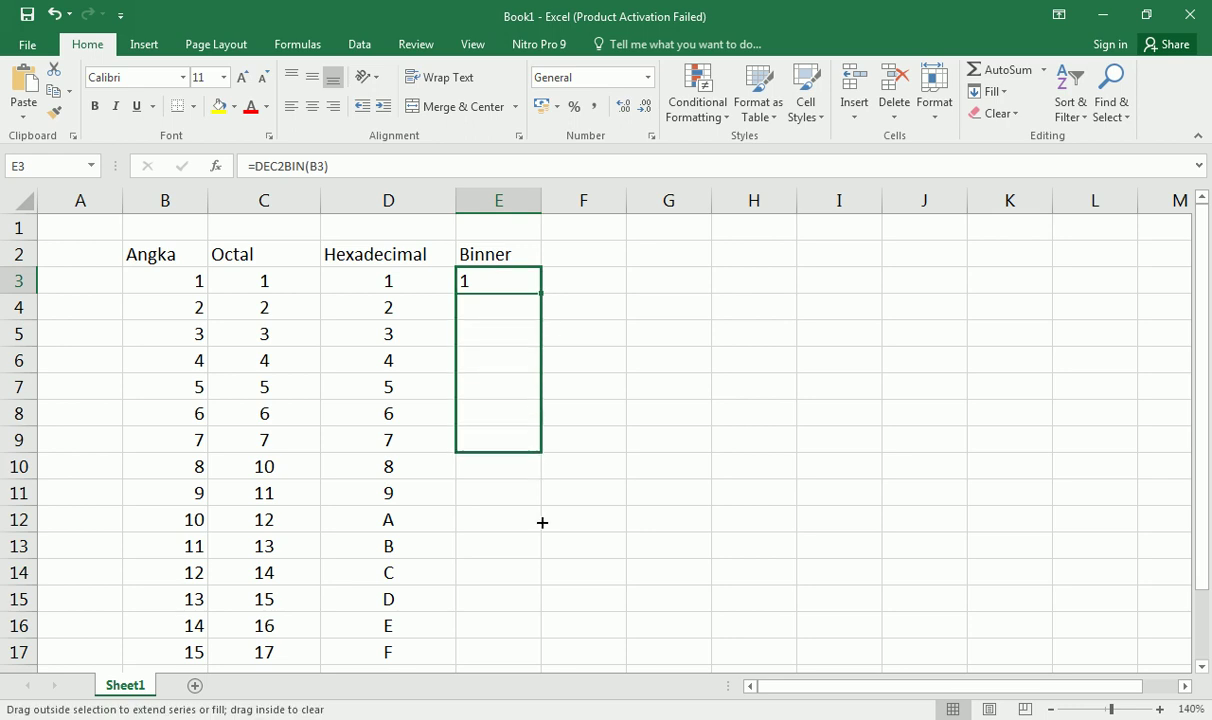
{"action": "left_click_drag", "start_coordinate": [536, 639], "coordinate": [540, 660]}
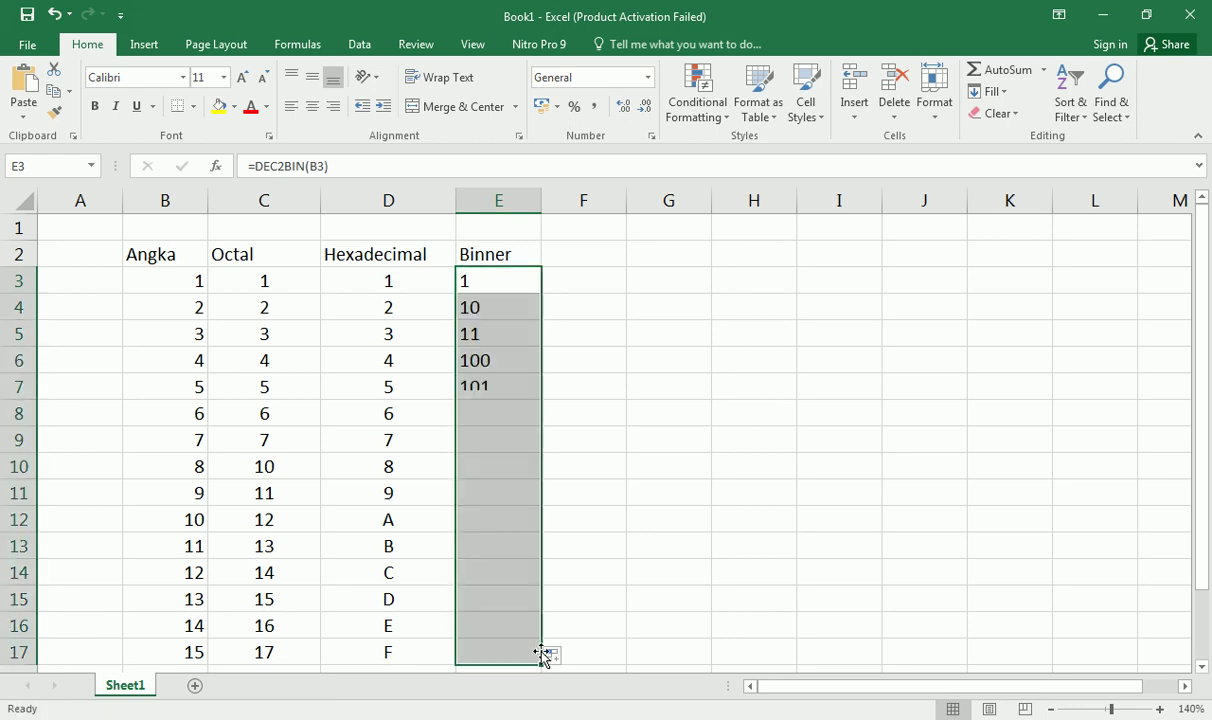
{"action": "left_click", "coordinate": [312, 106]}
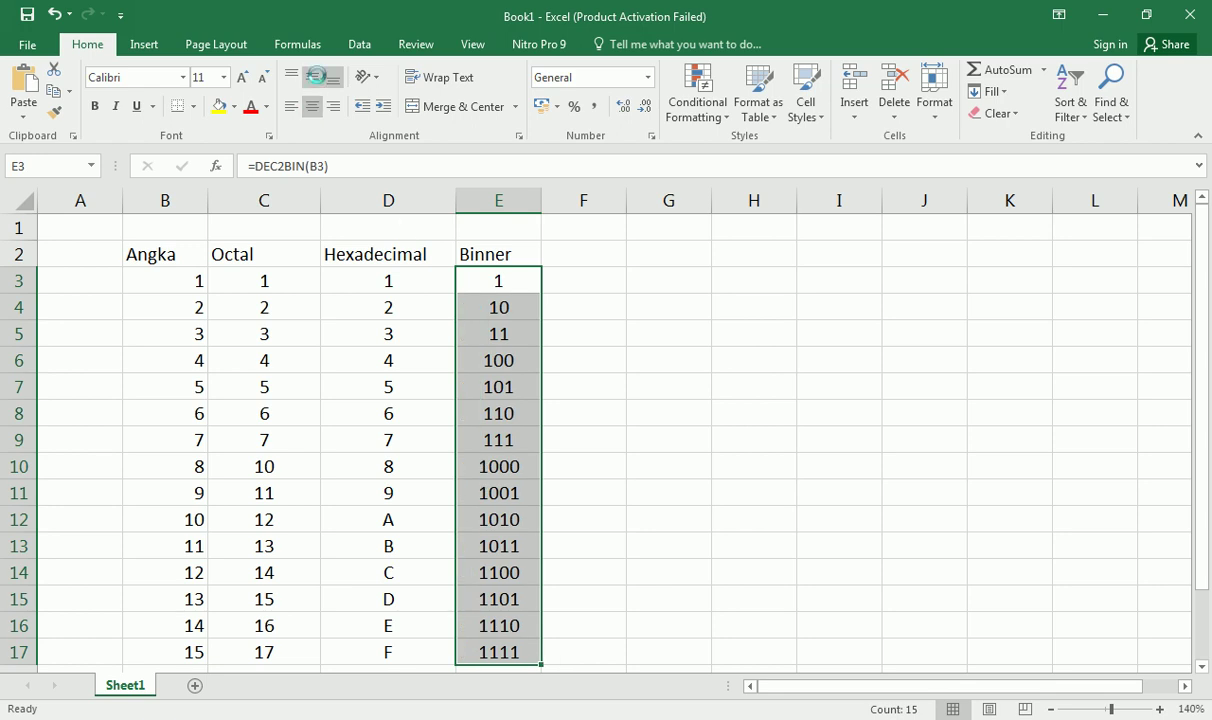
{"action": "left_click", "coordinate": [485, 277]}
{"action": "key", "text": "F2"}
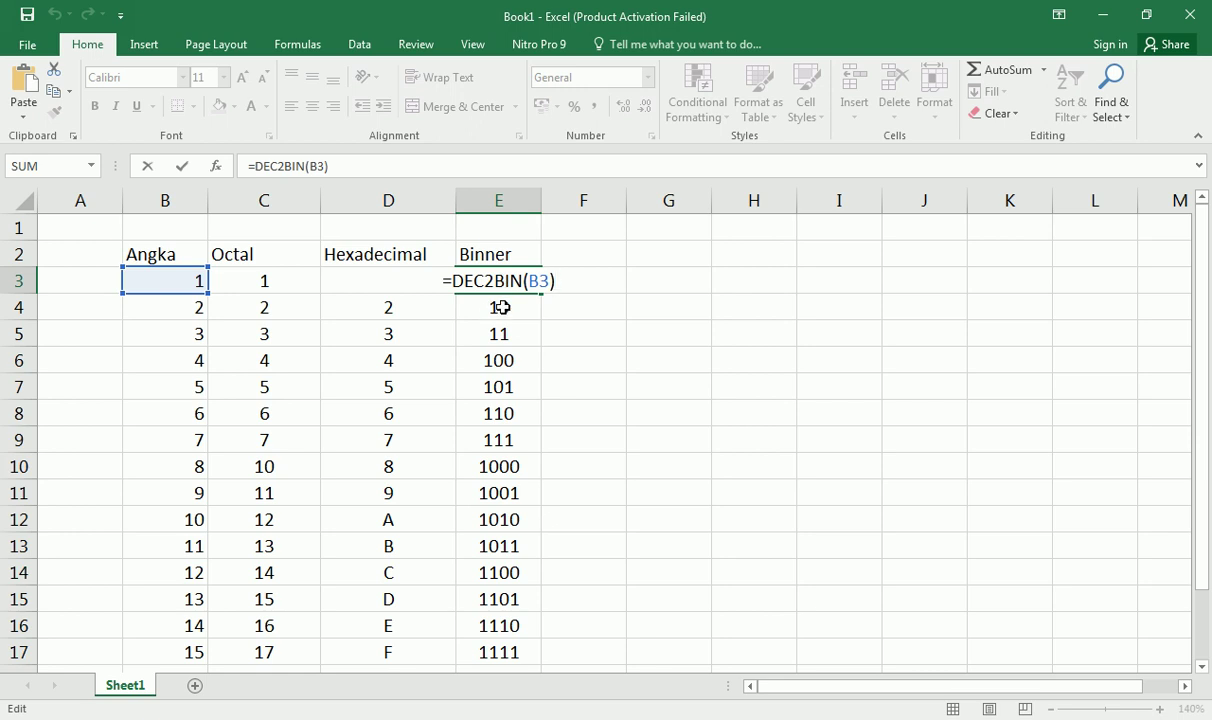
{"action": "left_click", "coordinate": [501, 307]}
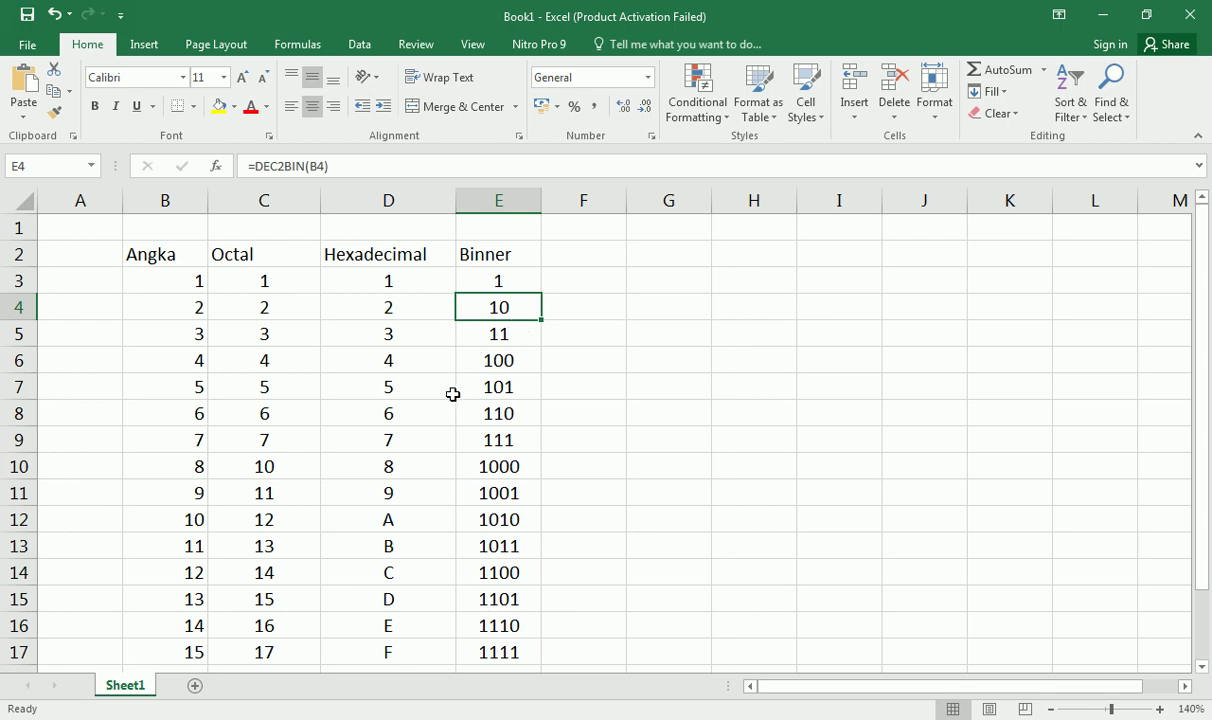
{"action": "left_click", "coordinate": [579, 363]}
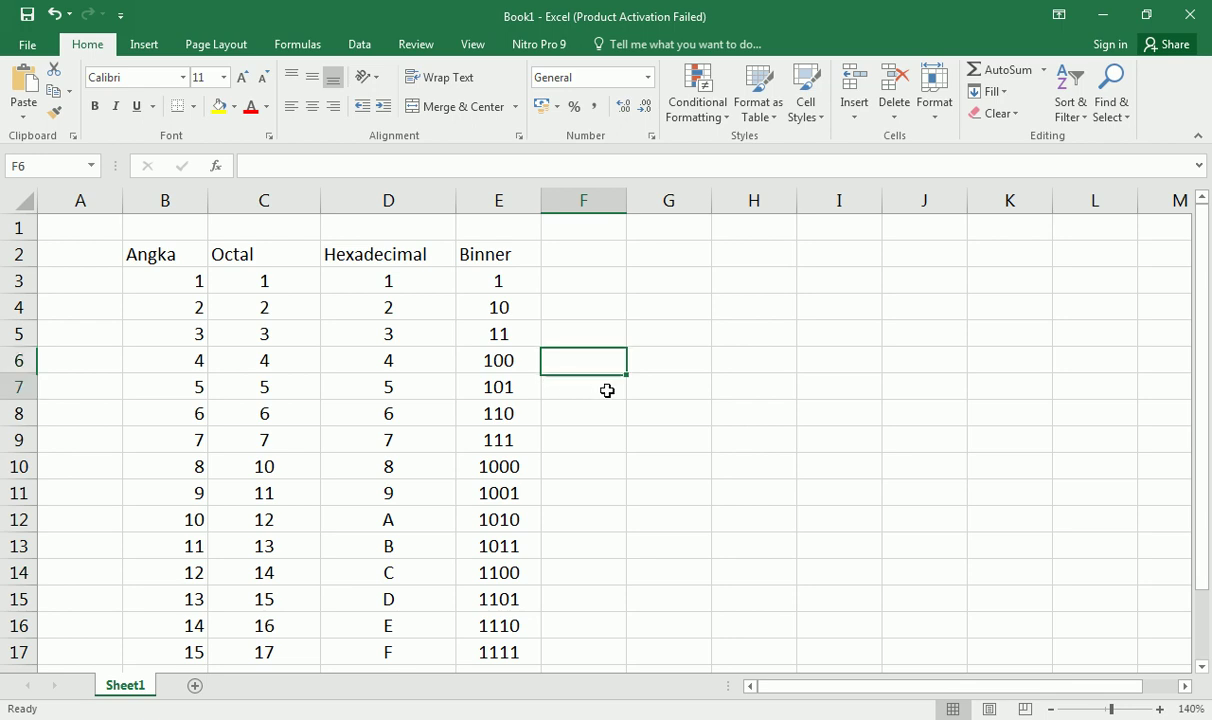
{"action": "left_click", "coordinate": [612, 393]}
{"action": "key", "text": "ctrl+t"}
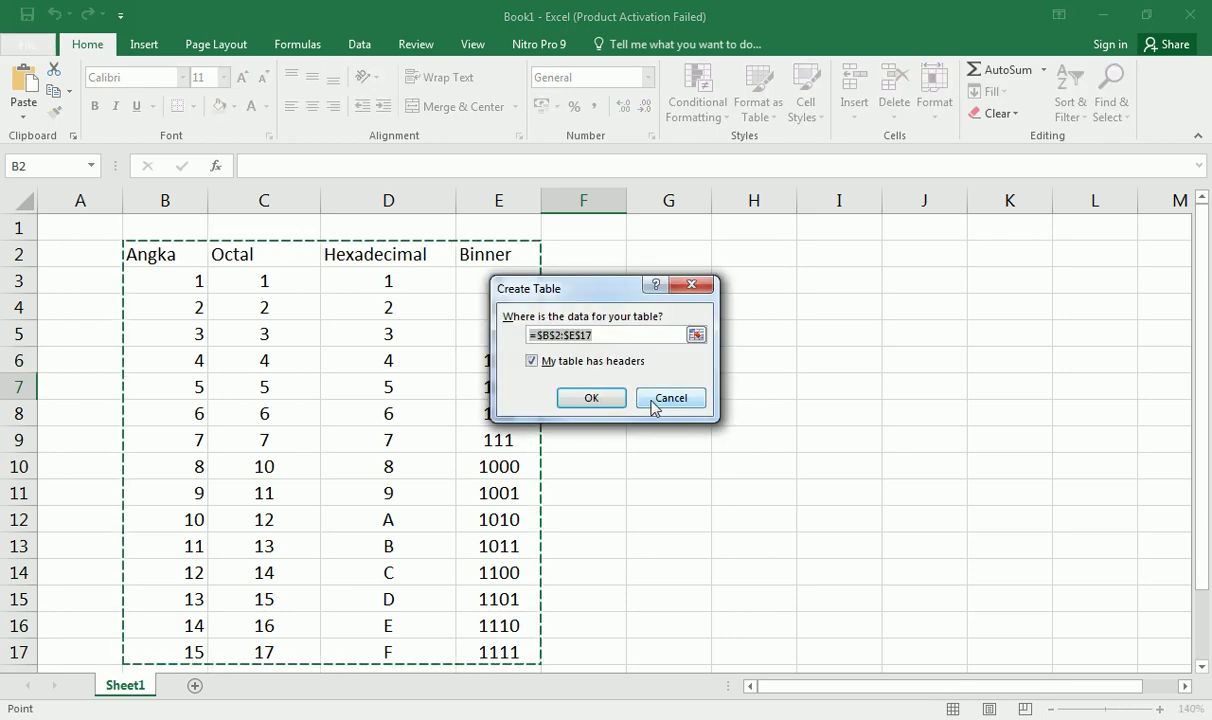
{"action": "left_click", "coordinate": [657, 400]}
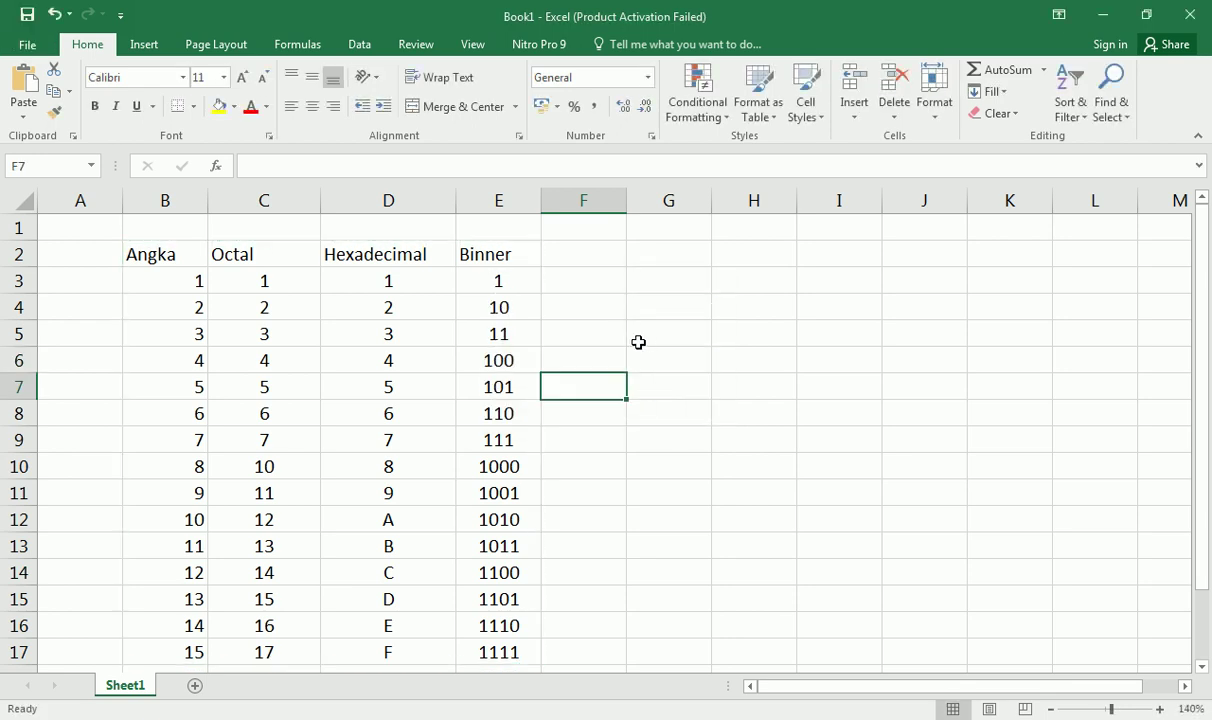
{"action": "left_click_drag", "start_coordinate": [605, 273], "coordinate": [605, 332]}
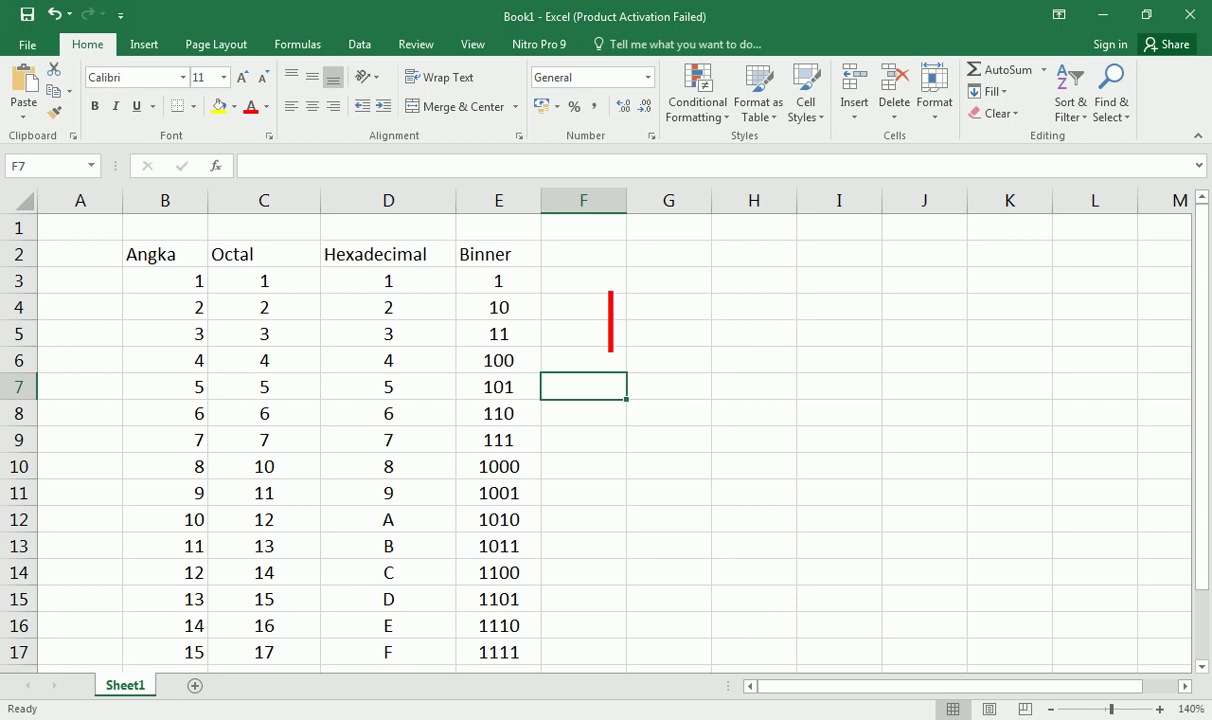